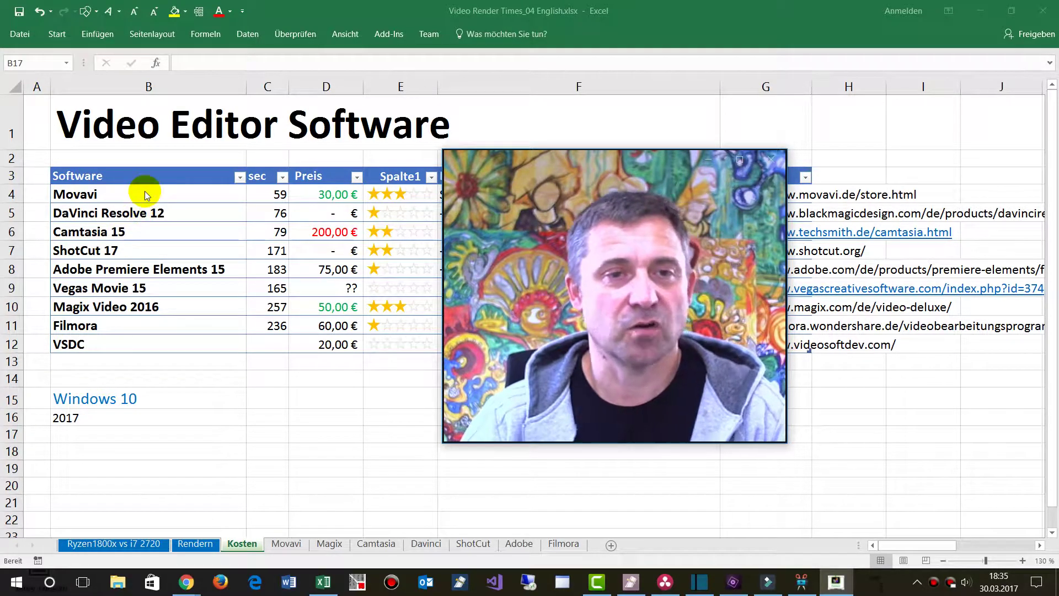
# Compare the prices and star ratings of Movavi and Camtasia 15 in the Video Editor Software table.
pyautogui.click(333, 193)
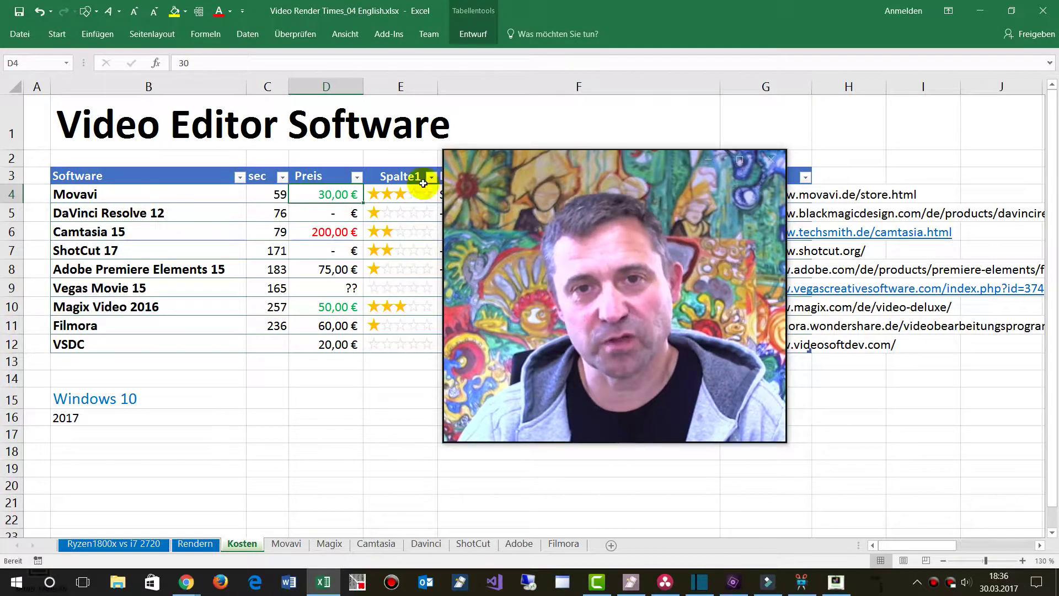
pyautogui.moveTo(480, 158); pyautogui.dragTo(567, 128)
pyautogui.click(353, 192)
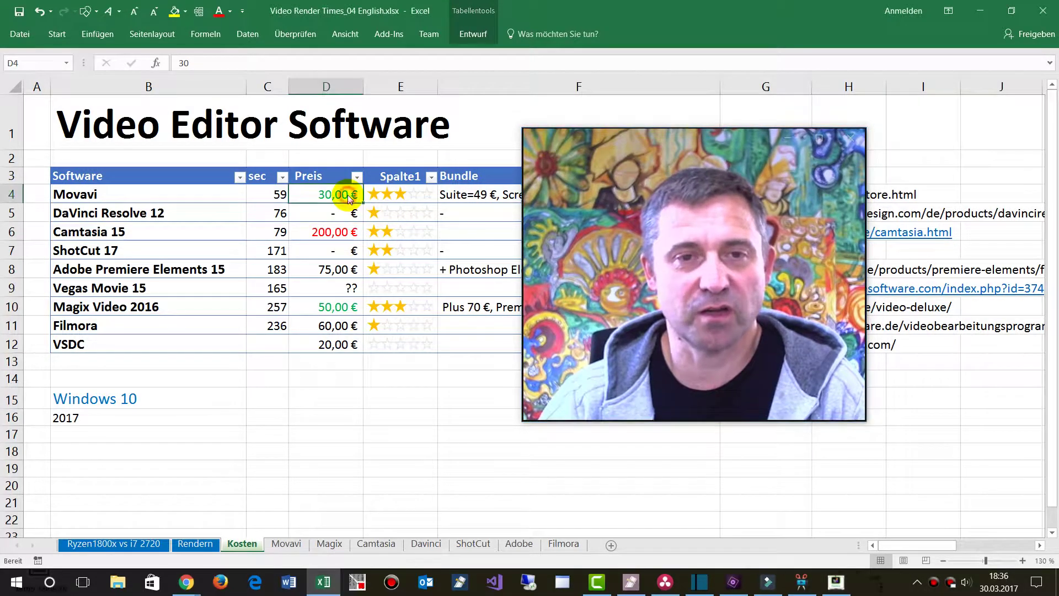
pyautogui.click(135, 193)
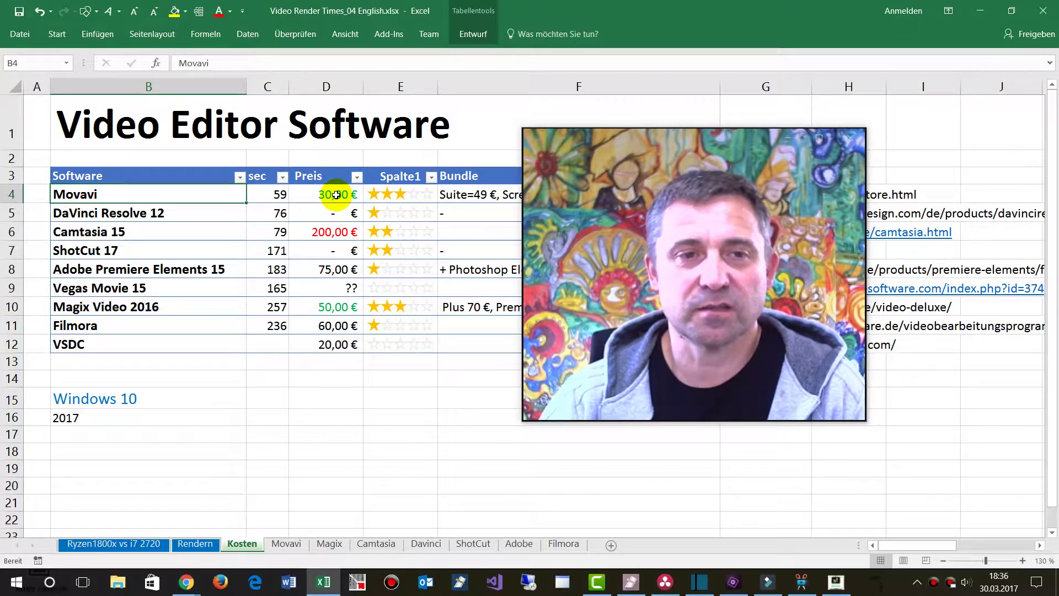
pyautogui.click(155, 236)
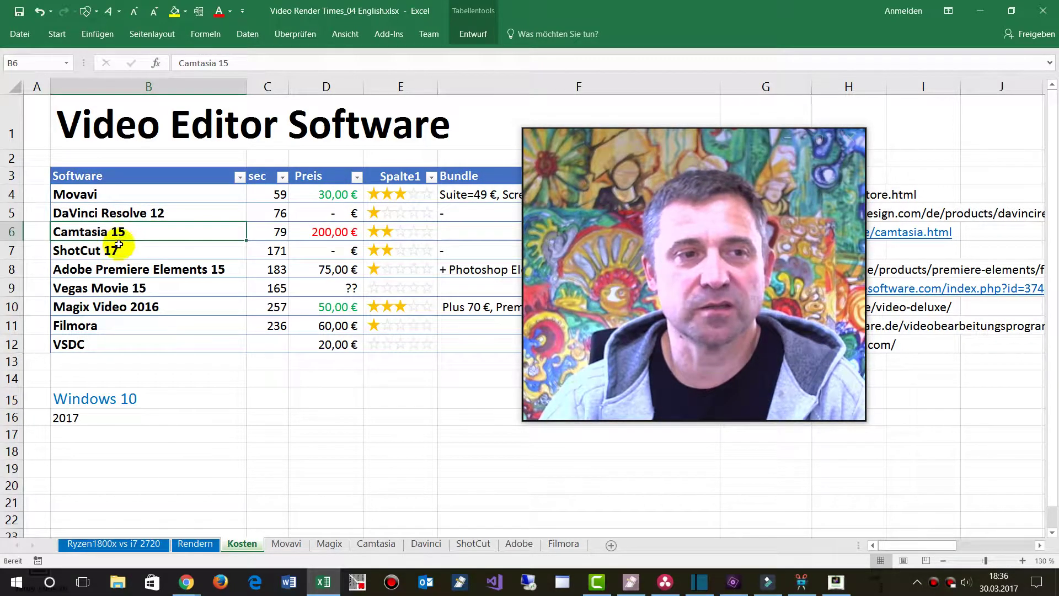
pyautogui.click(317, 234)
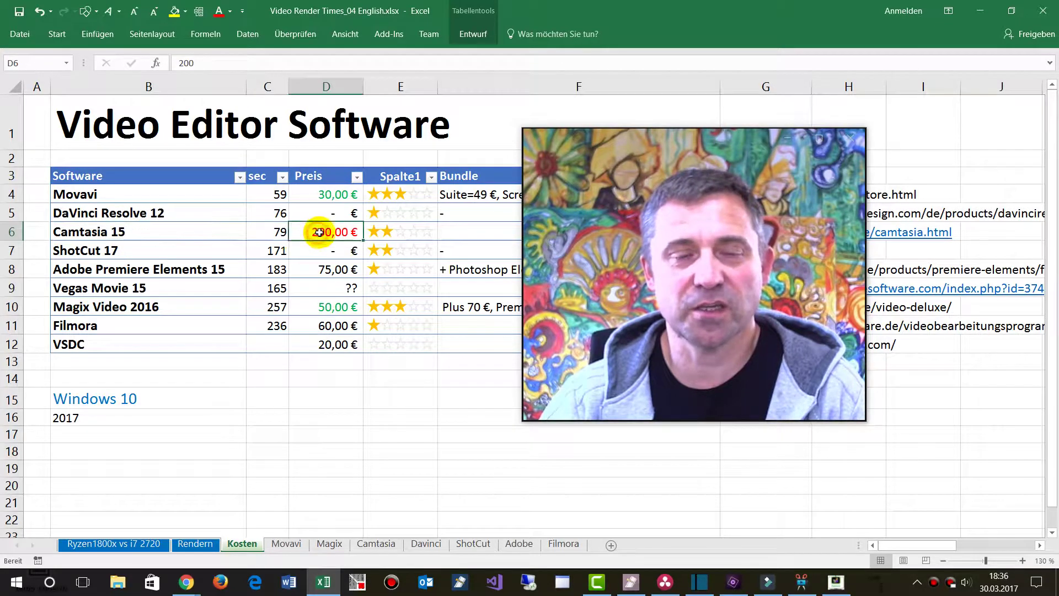
pyautogui.moveTo(183, 234); pyautogui.dragTo(346, 232)
pyautogui.click(342, 233)
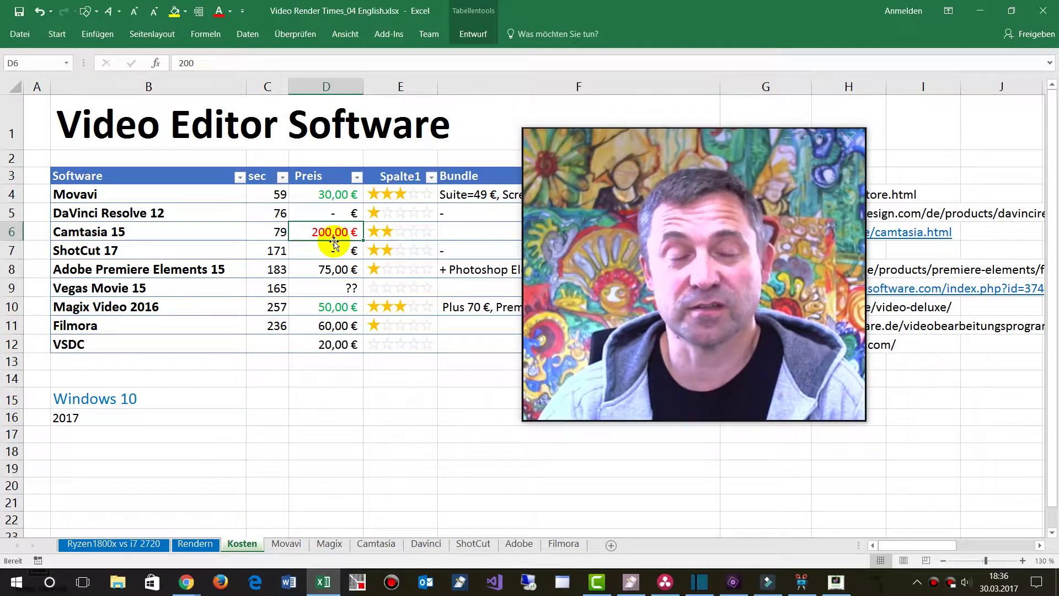
pyautogui.moveTo(158, 240); pyautogui.dragTo(312, 228)
pyautogui.moveTo(139, 198); pyautogui.dragTo(334, 195)
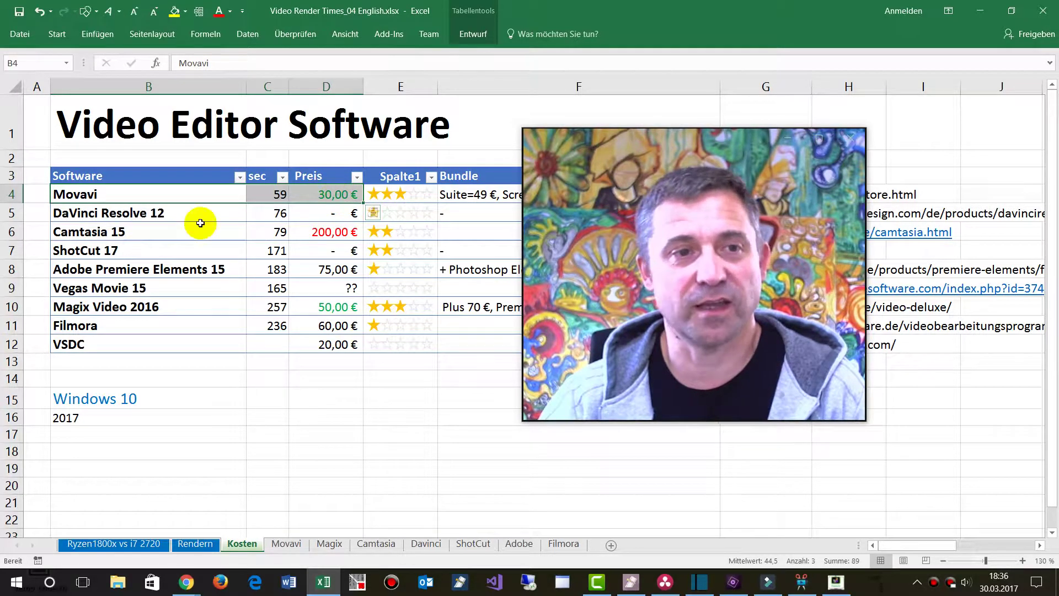
pyautogui.click(398, 194)
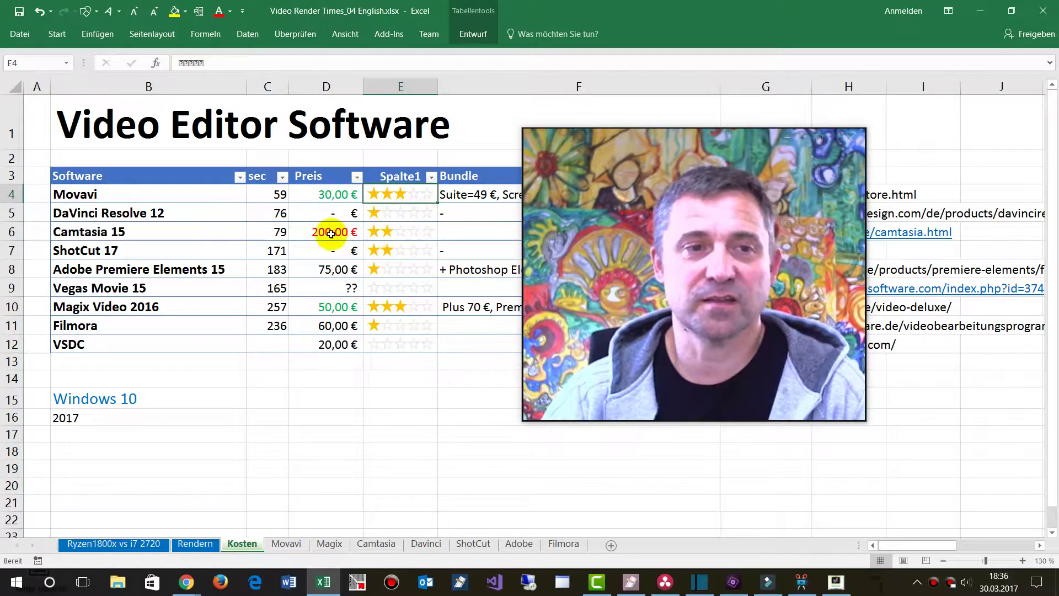
pyautogui.click(397, 232)
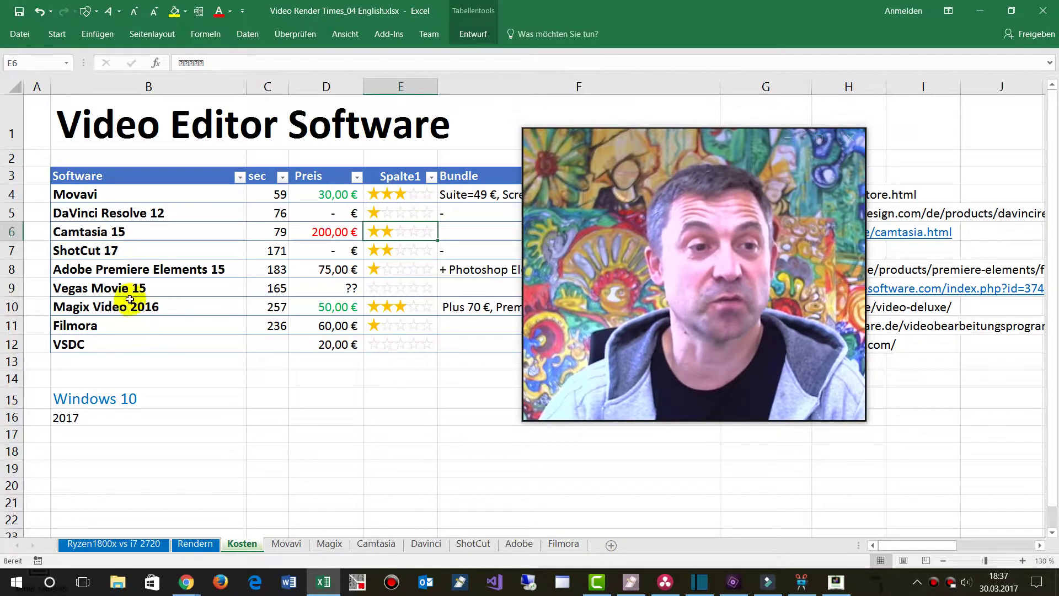
# Examine the render times in the sec column from Movavi to Filmora, comparing DaVinci Resolve 12 with Movavi.
pyautogui.click(105, 212)
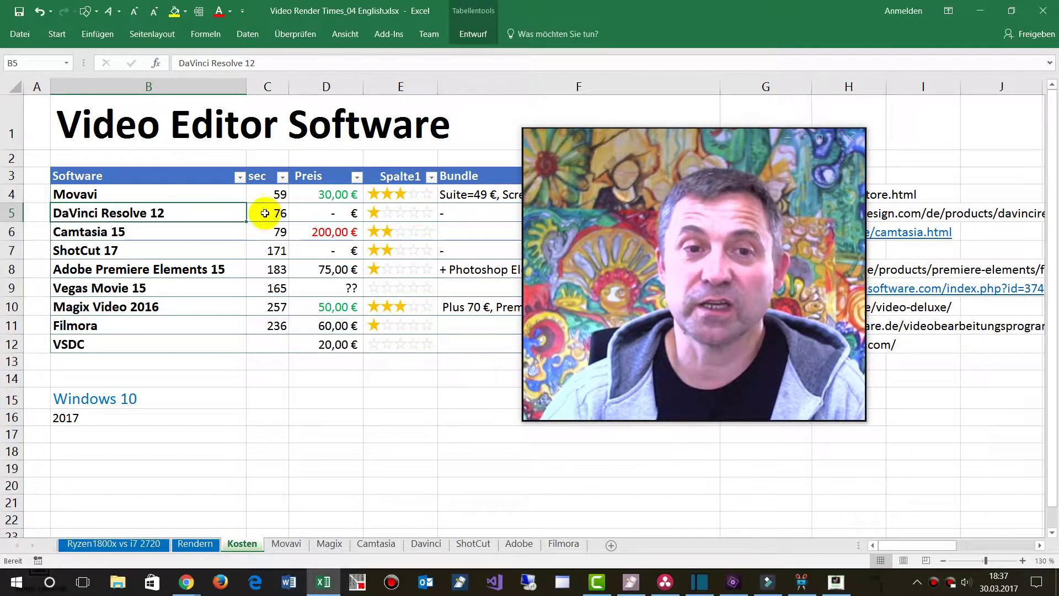
pyautogui.moveTo(276, 193); pyautogui.dragTo(277, 326)
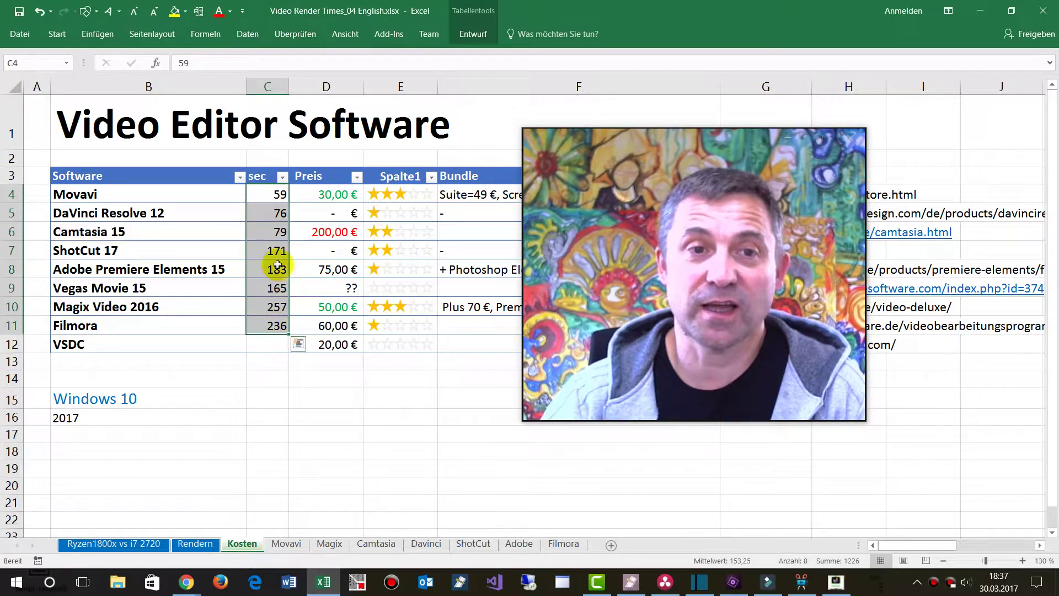
pyautogui.click(280, 212)
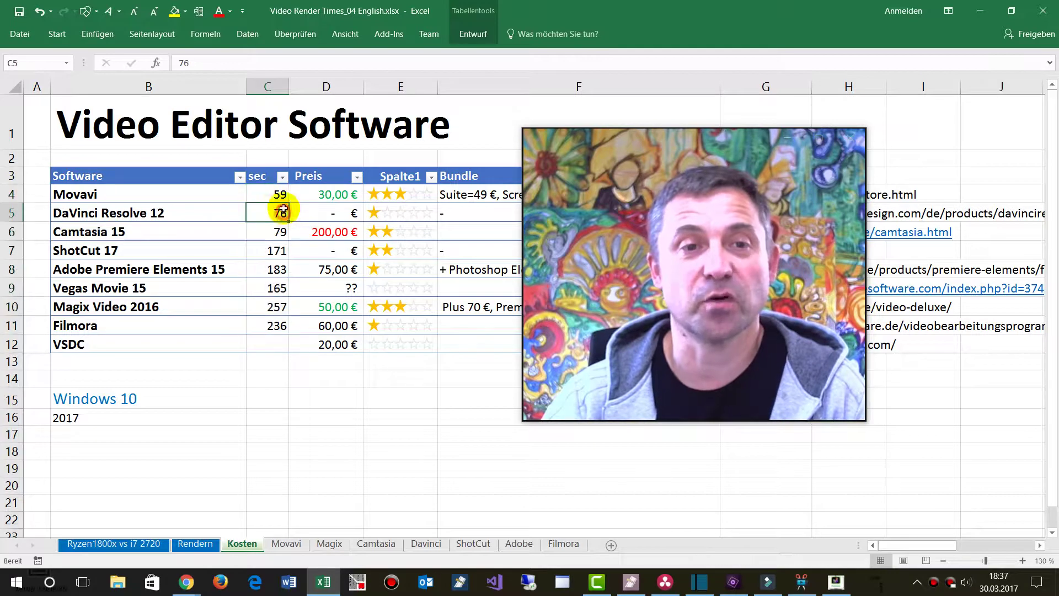
pyautogui.click(279, 193)
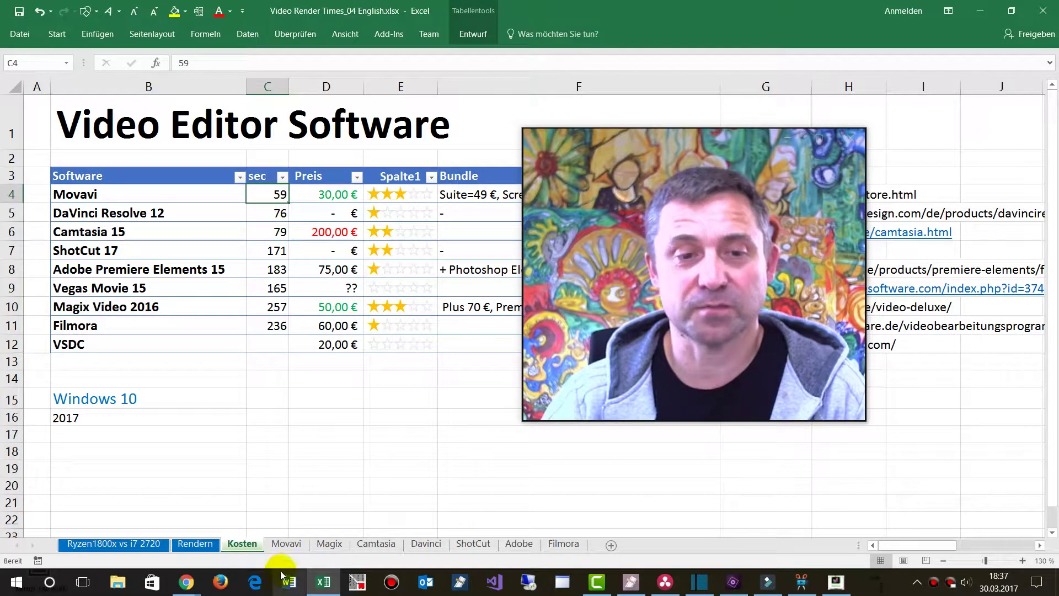
pyautogui.click(276, 216)
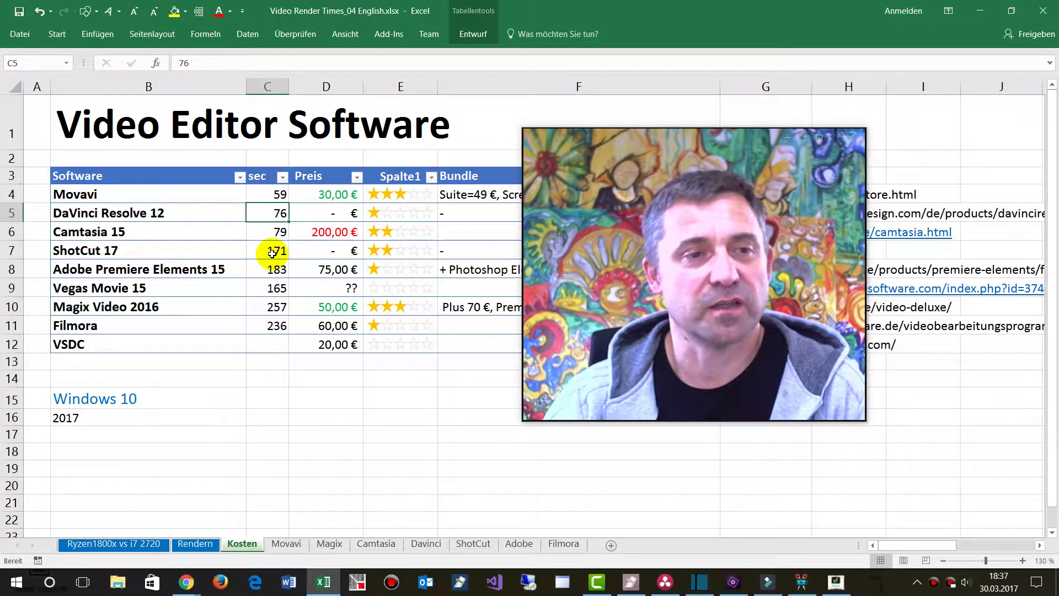
# Review the entries for ShotCut 17, Adobe Premiere Elements 15, Vegas Movie 15, Magix Video 2016 and Filmora, including the ShotCut and Adobe prices.
pyautogui.click(196, 251)
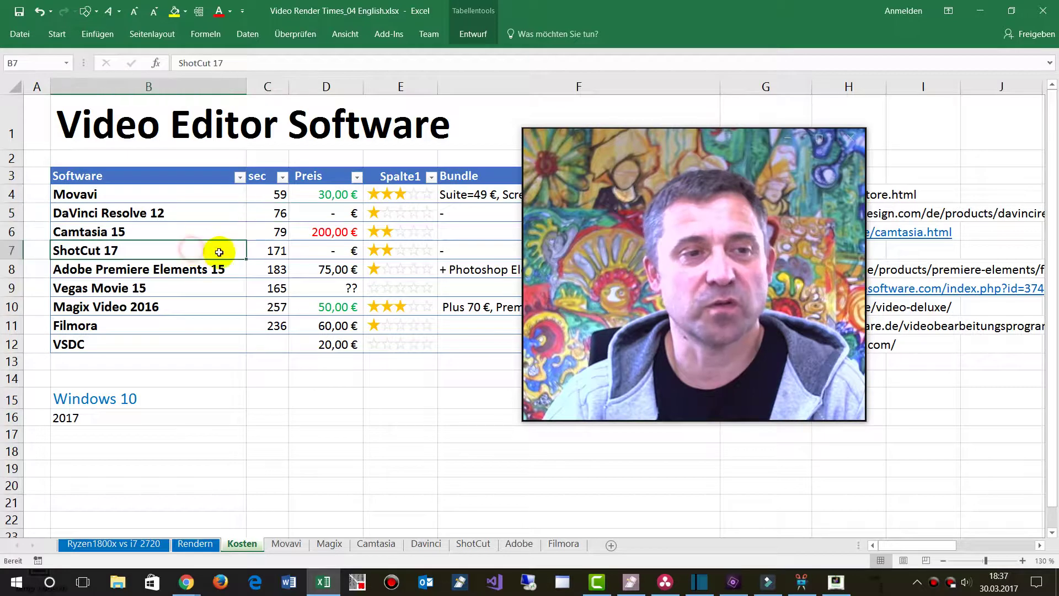
pyautogui.click(335, 252)
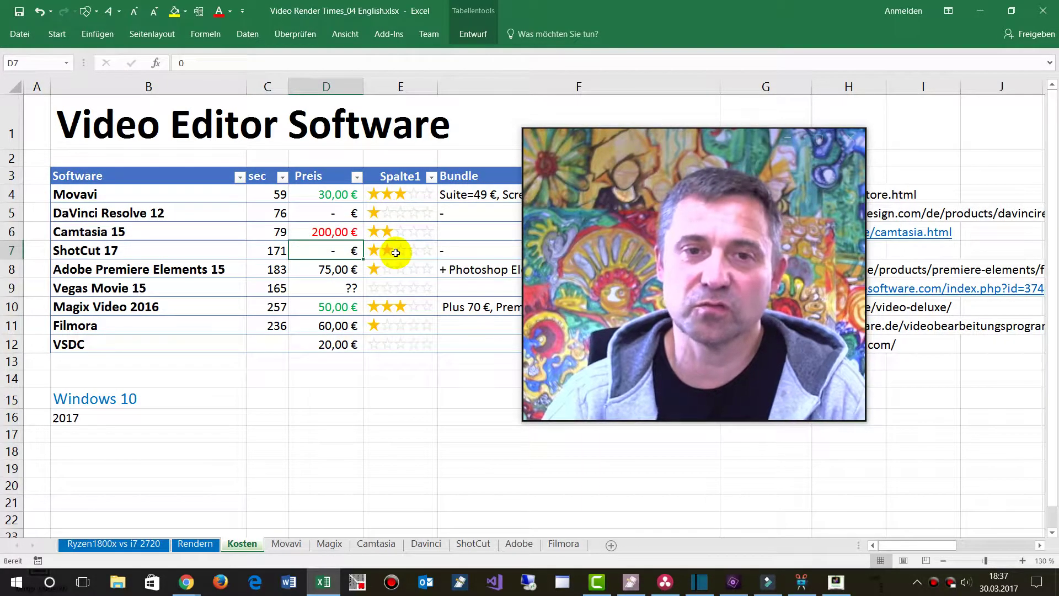
pyautogui.click(163, 271)
pyautogui.click(328, 271)
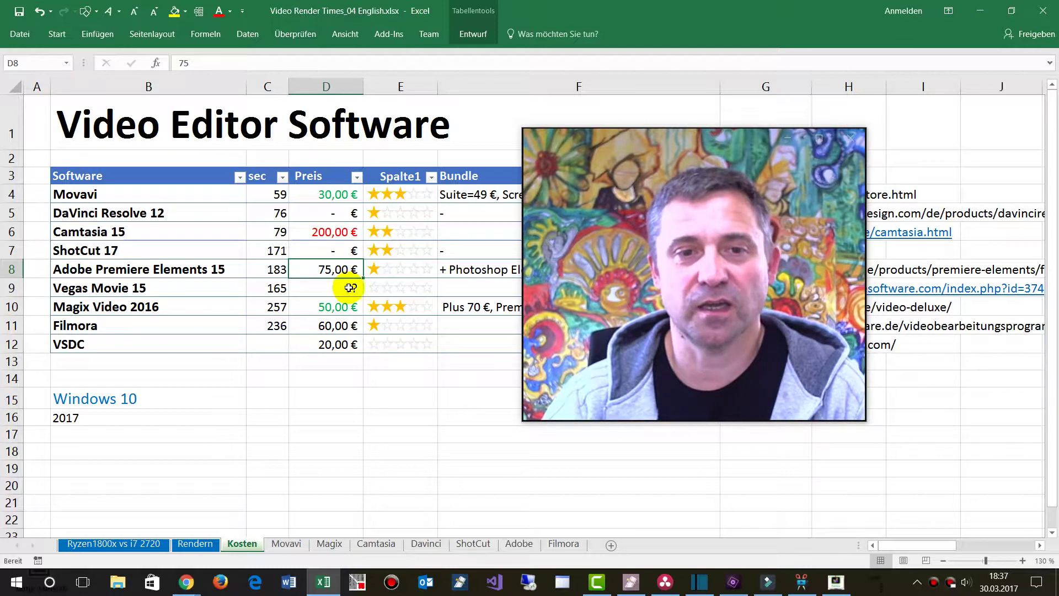
pyautogui.click(179, 288)
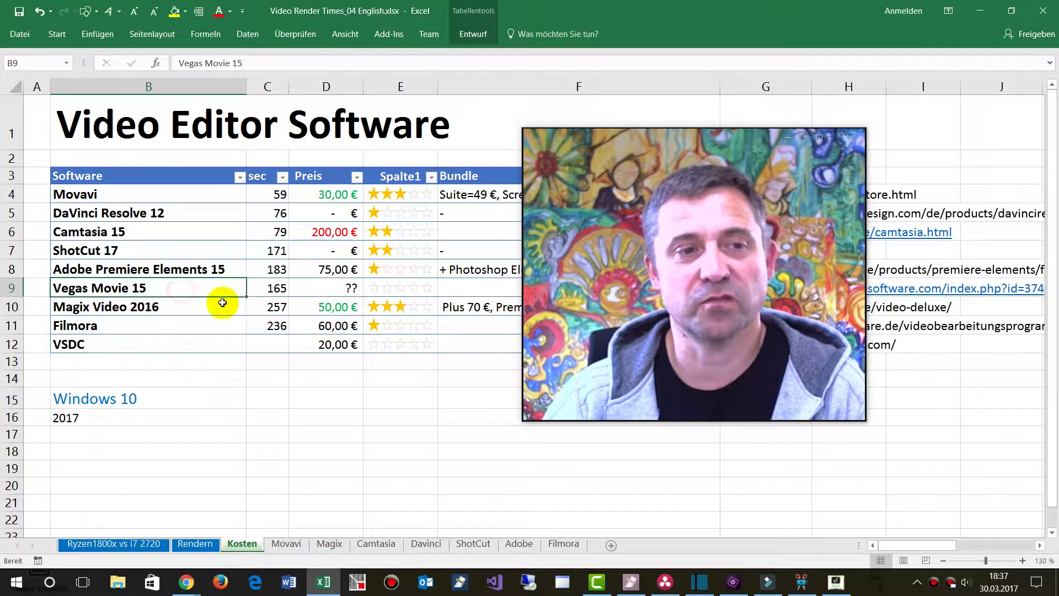
pyautogui.click(191, 307)
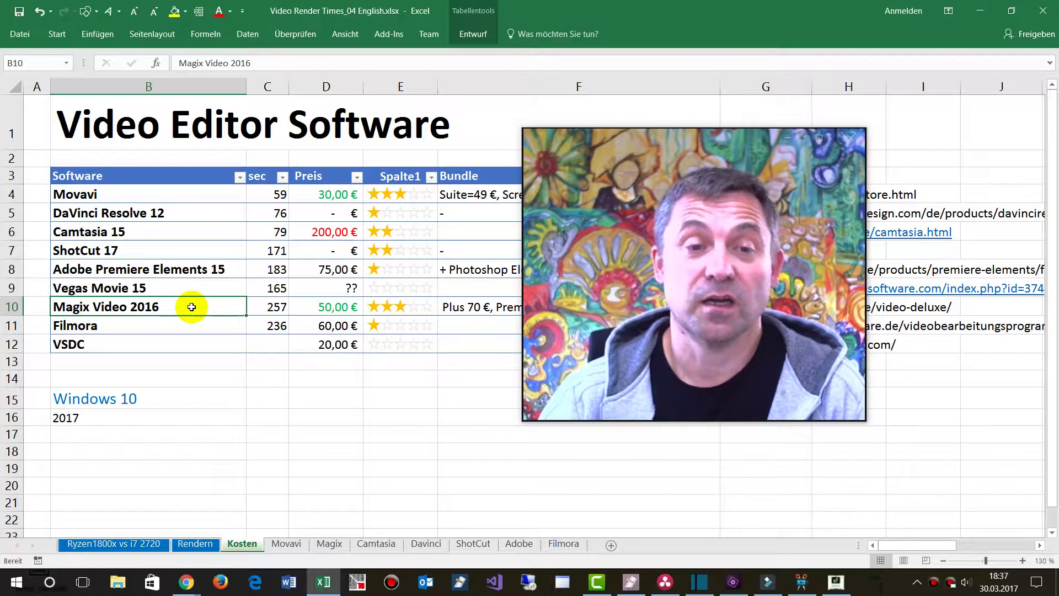
pyautogui.click(163, 330)
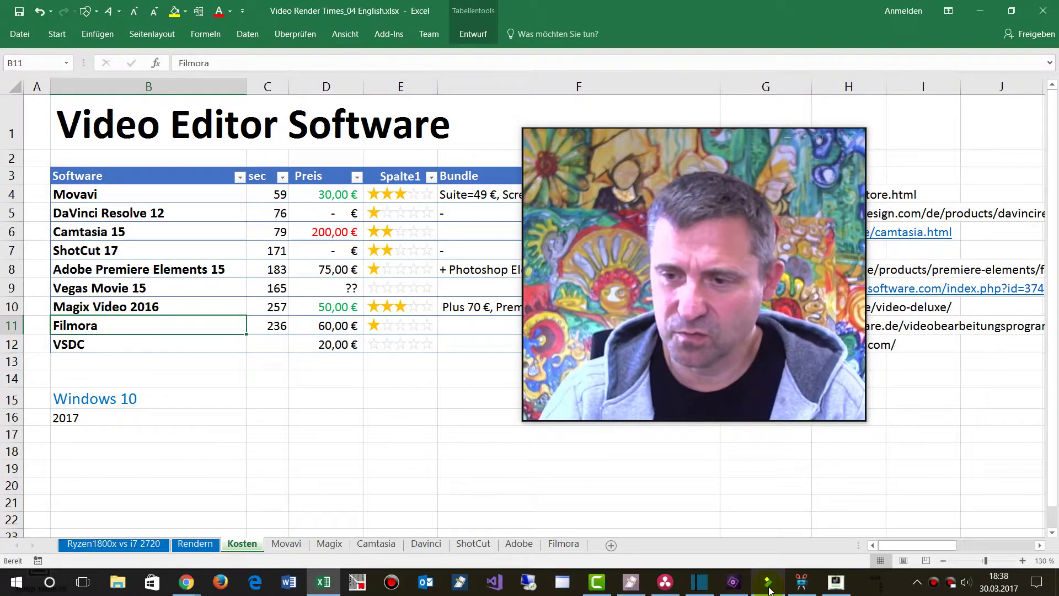
pyautogui.moveTo(769, 590)
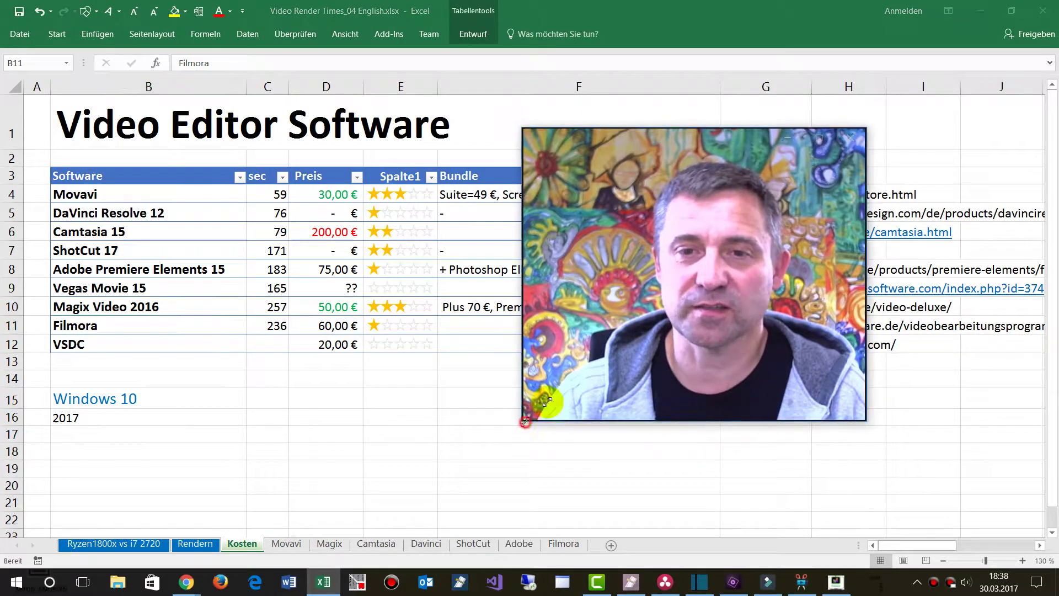
# Show the Rendern sheet and examine the bars of the "Render Movie to FullHD for Youtube" chart.
pyautogui.moveTo(523, 420); pyautogui.dragTo(680, 308)
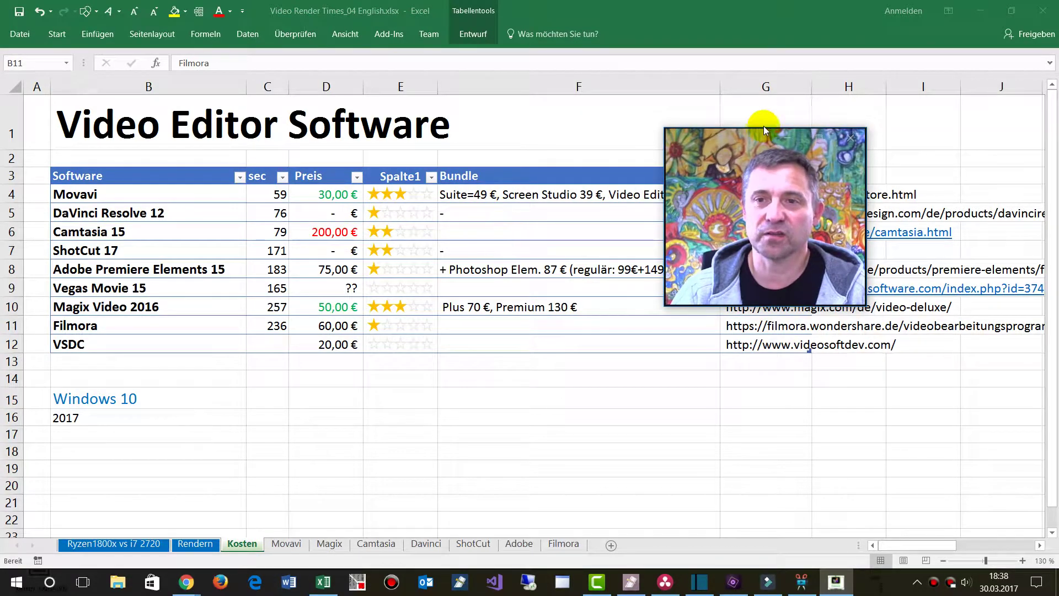
pyautogui.moveTo(714, 138); pyautogui.dragTo(776, 181)
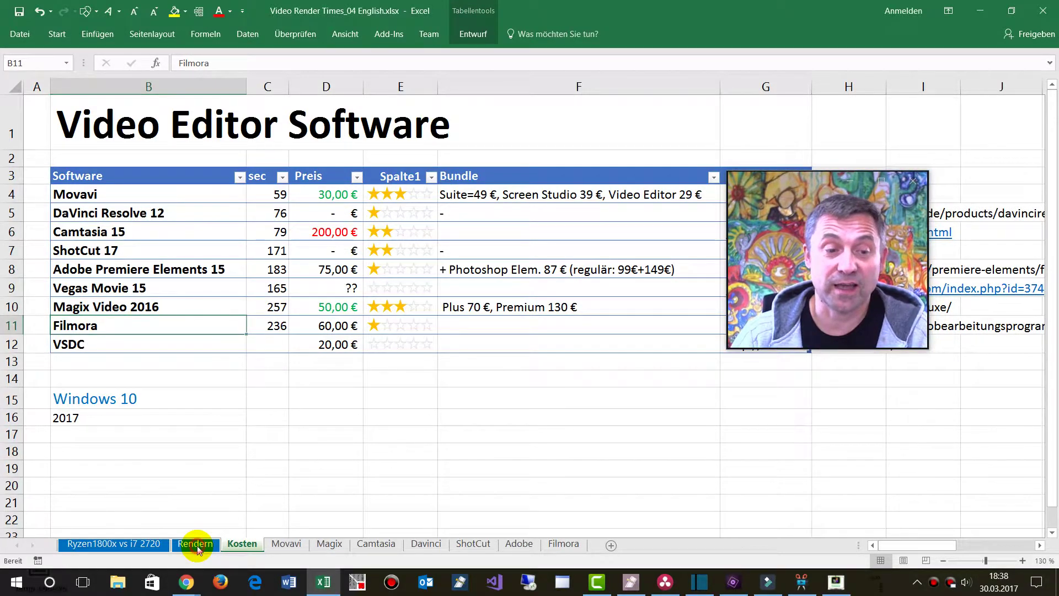
pyautogui.click(197, 545)
pyautogui.moveTo(768, 200); pyautogui.dragTo(855, 352)
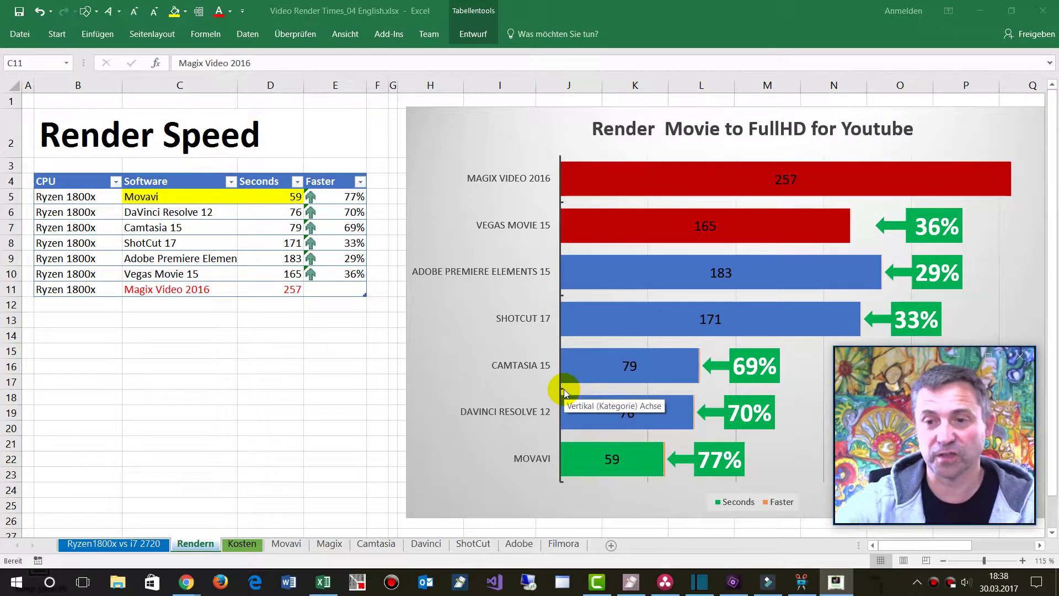
pyautogui.moveTo(612, 472)
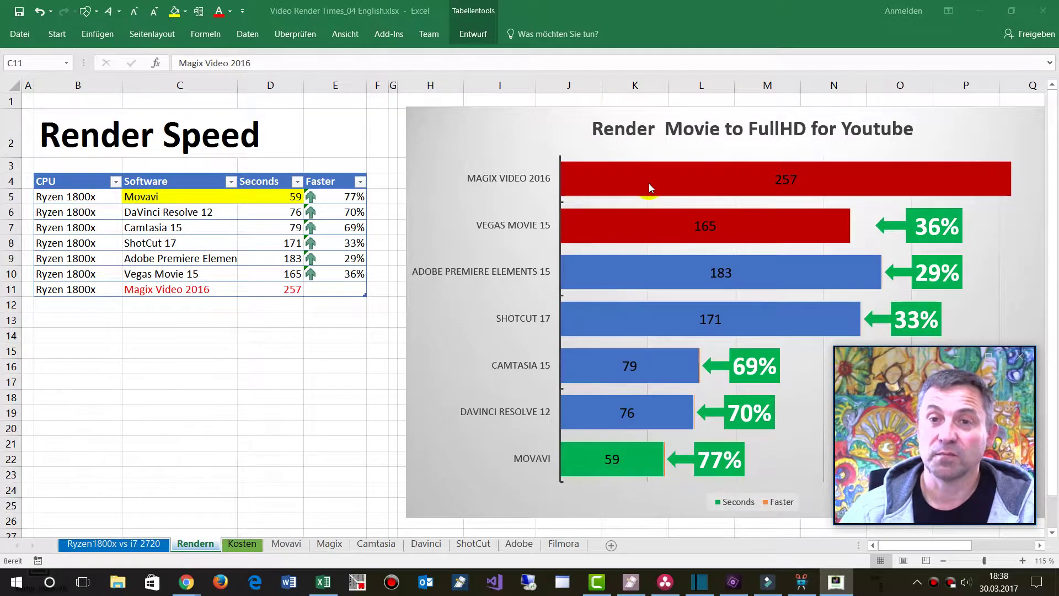
pyautogui.moveTo(649, 185)
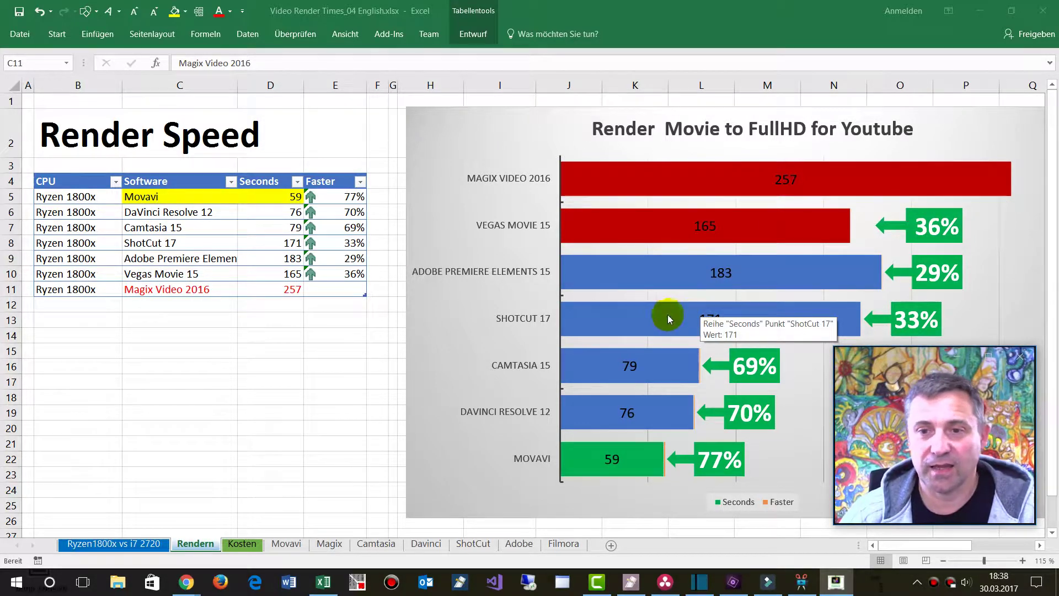
pyautogui.click(673, 275)
pyautogui.click(673, 274)
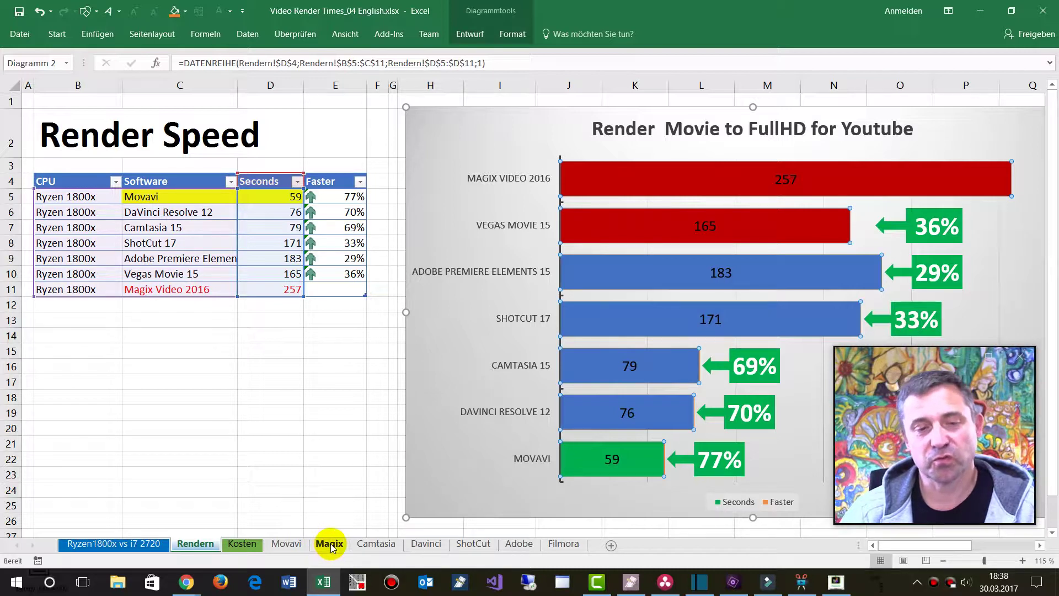
# Show the Movavi sheet and read its pros, cons, price and rating beside the editor screenshot.
pyautogui.click(286, 543)
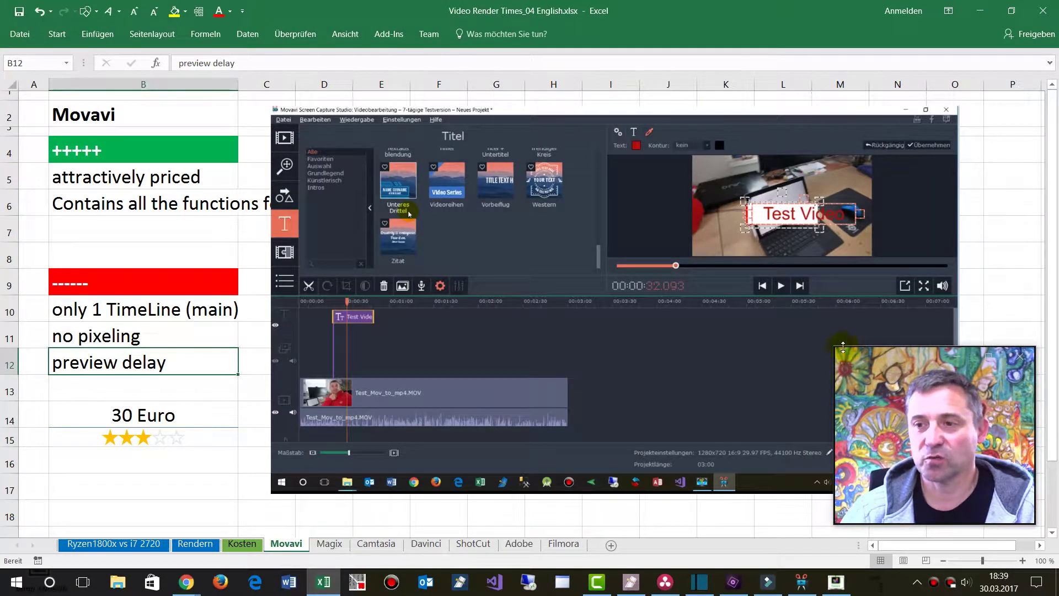
pyautogui.moveTo(835, 348); pyautogui.dragTo(914, 437)
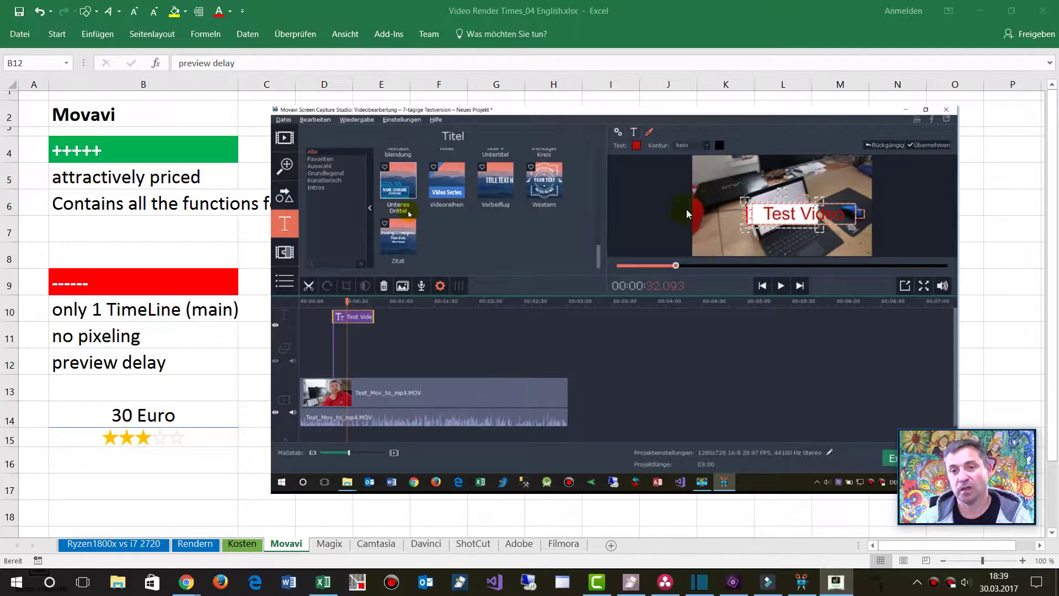
pyautogui.click(291, 544)
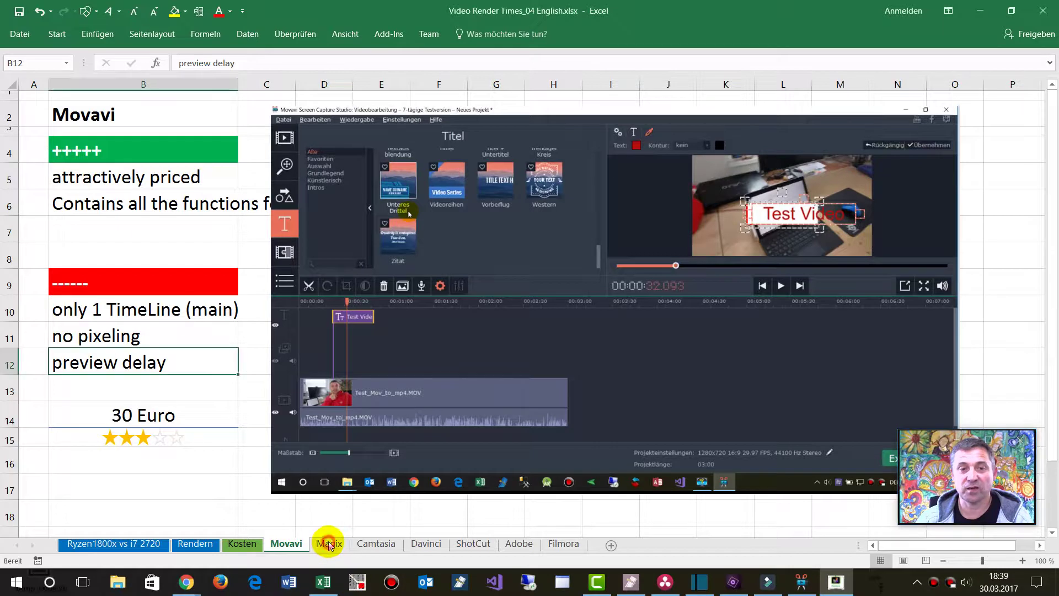
# View the pros and cons on the Magix, Camtasia, Davinci, ShotCut and Adobe sheets one after another.
pyautogui.click(329, 545)
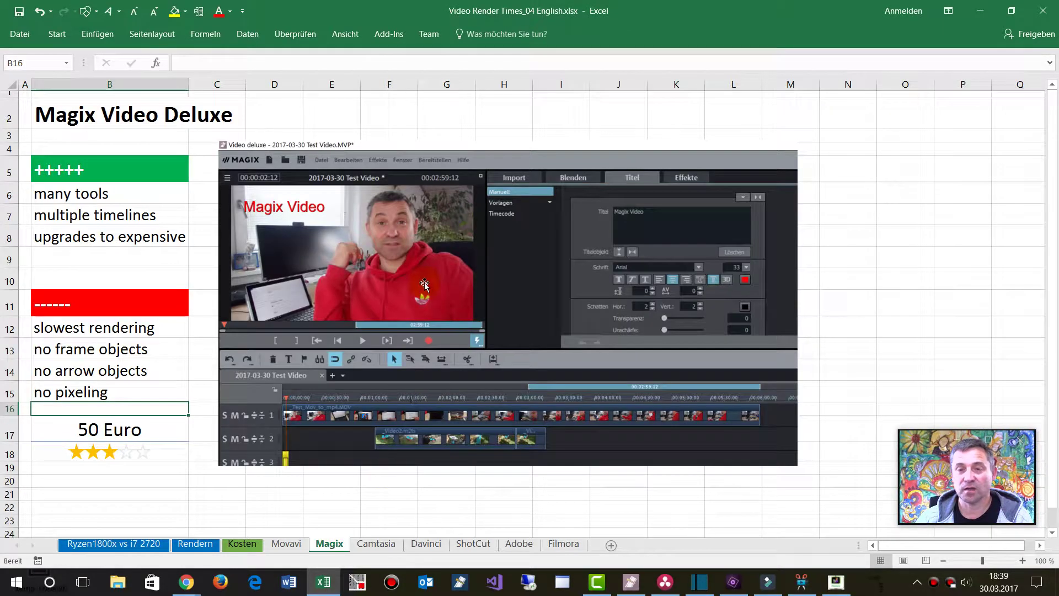
pyautogui.click(381, 544)
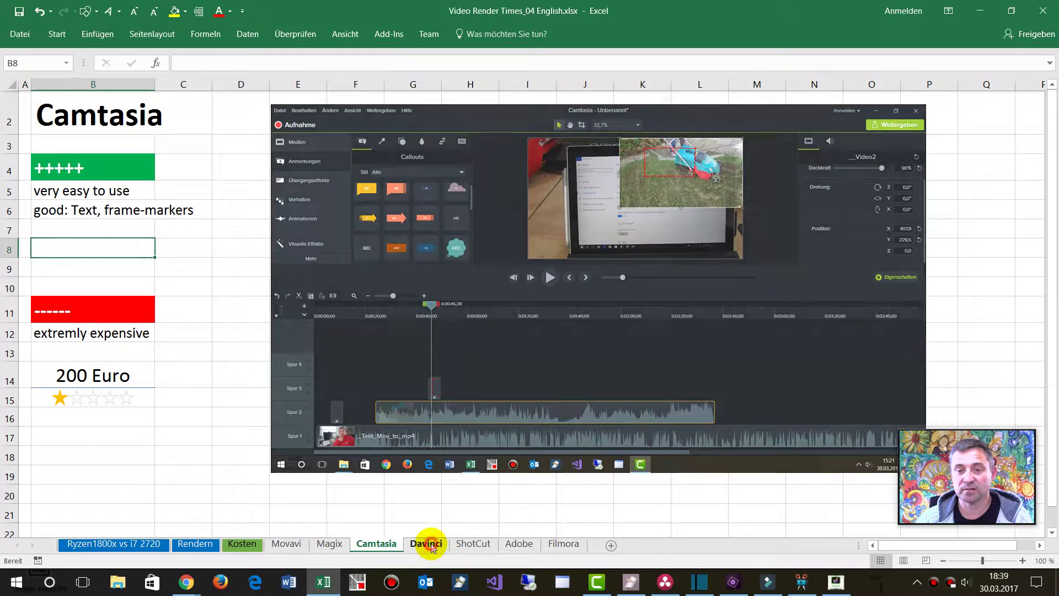
pyautogui.click(428, 543)
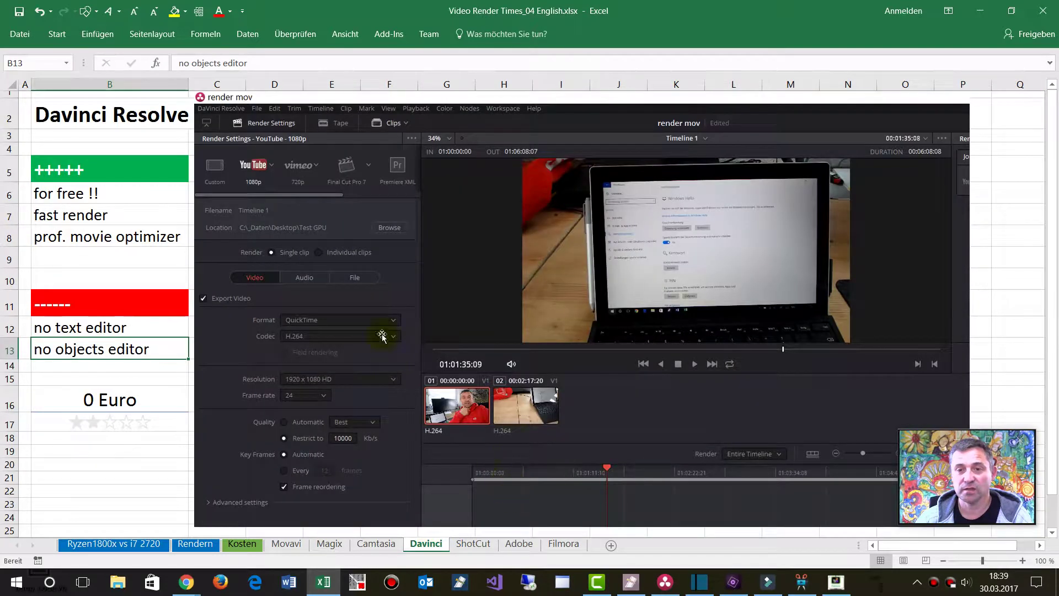
pyautogui.click(473, 544)
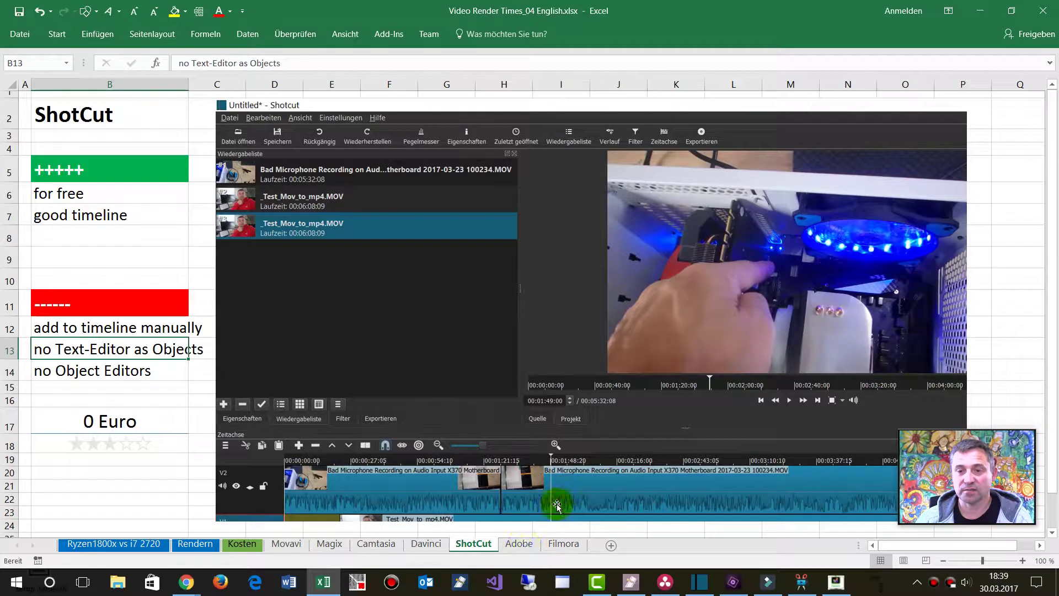
pyautogui.click(522, 544)
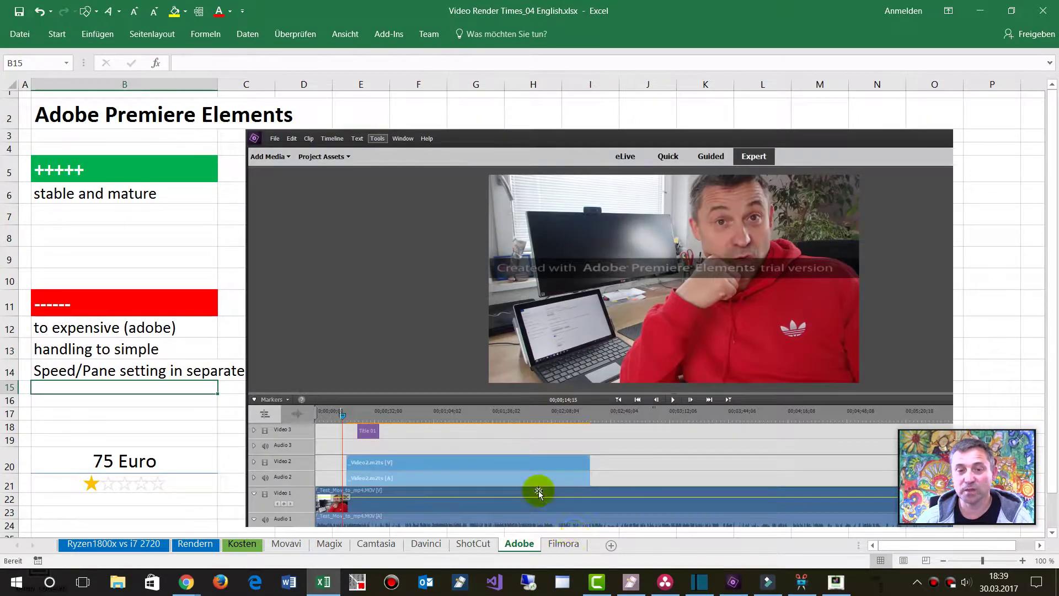
# View the Filmora sheet, return to the Movavi sheet and go through its pros and cons from "attractively priced" to "preview delay".
pyautogui.click(563, 544)
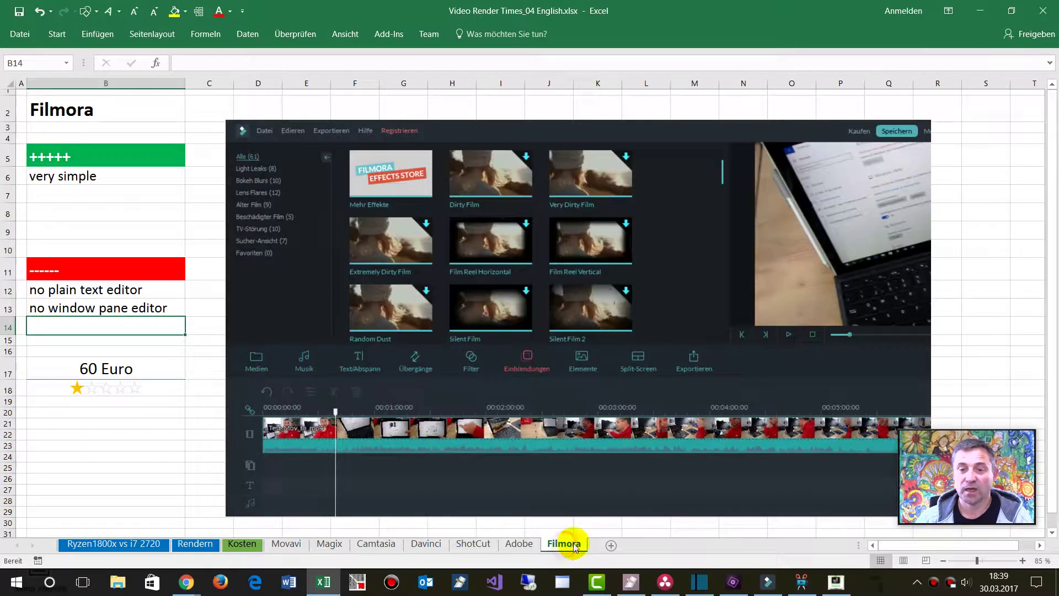
pyautogui.click(287, 544)
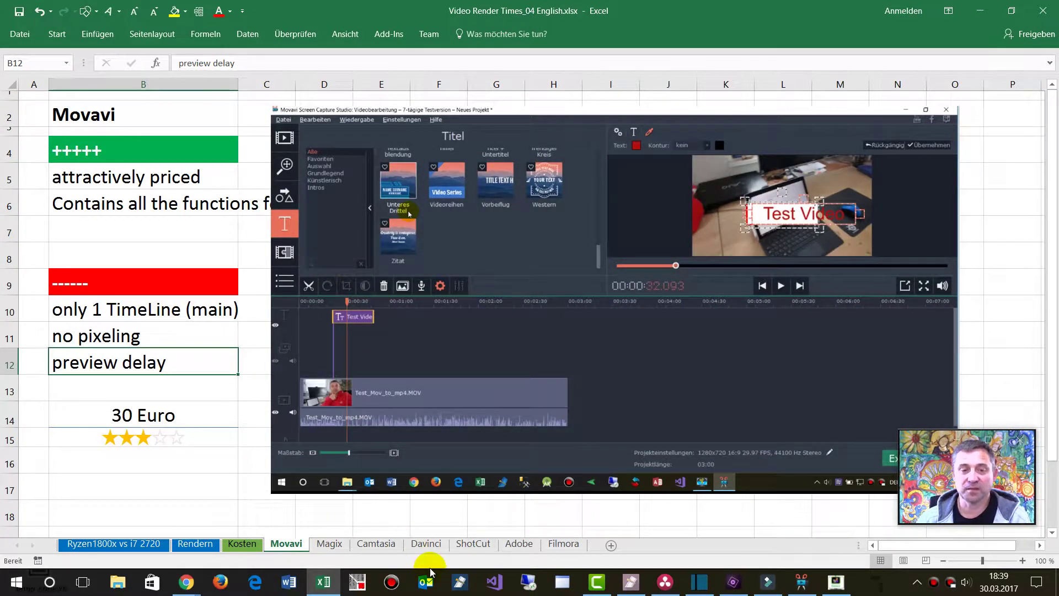
pyautogui.click(127, 183)
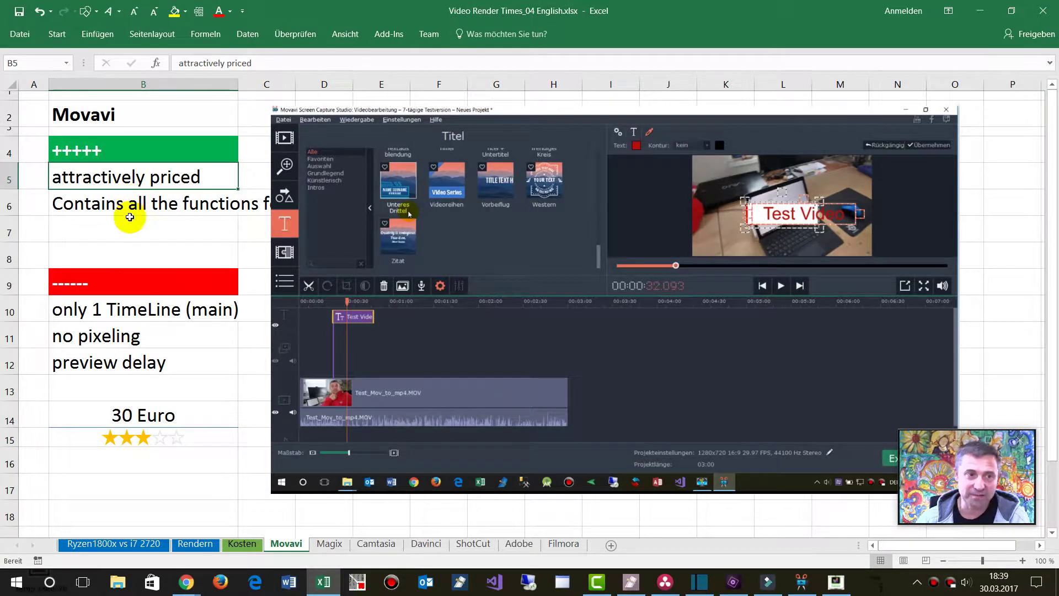
pyautogui.click(148, 203)
pyautogui.click(152, 312)
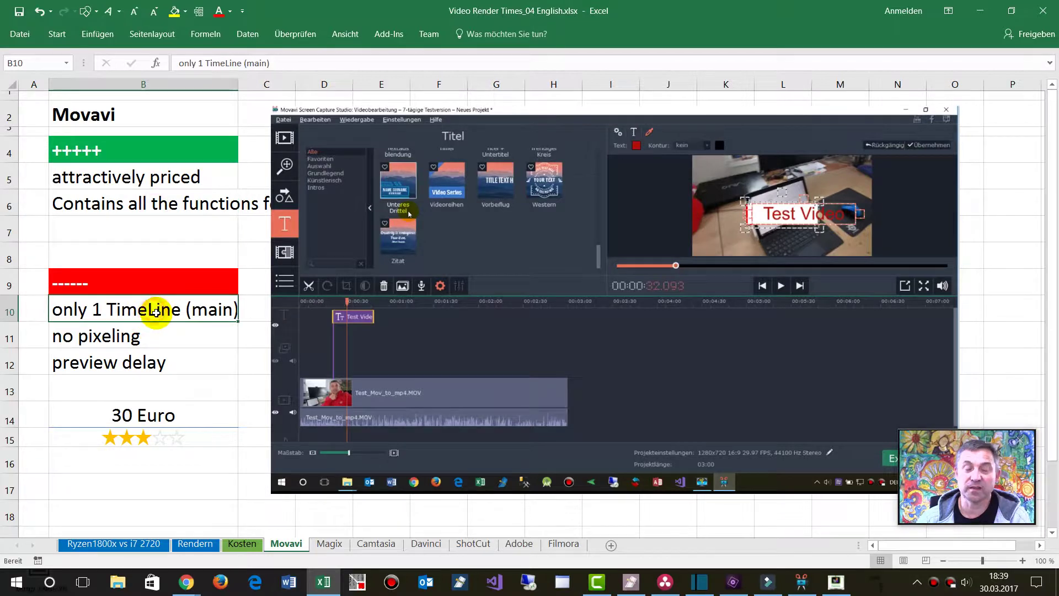
pyautogui.click(168, 345)
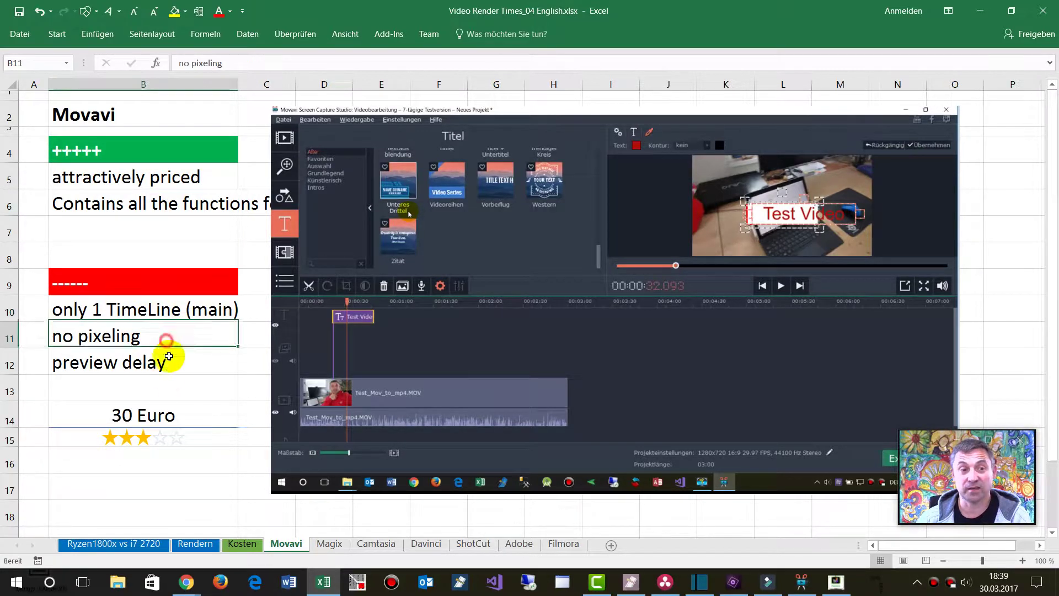
pyautogui.click(172, 363)
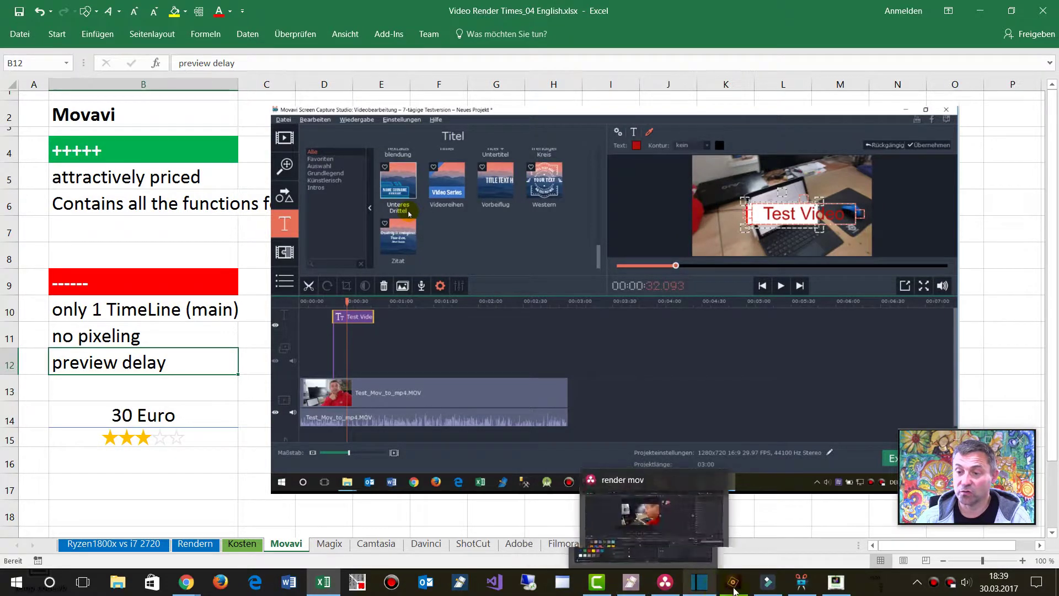
# Switch to Movavi Video Editor and add an Animated rectangle callout to the title track at about 38 seconds.
pyautogui.moveTo(767, 588)
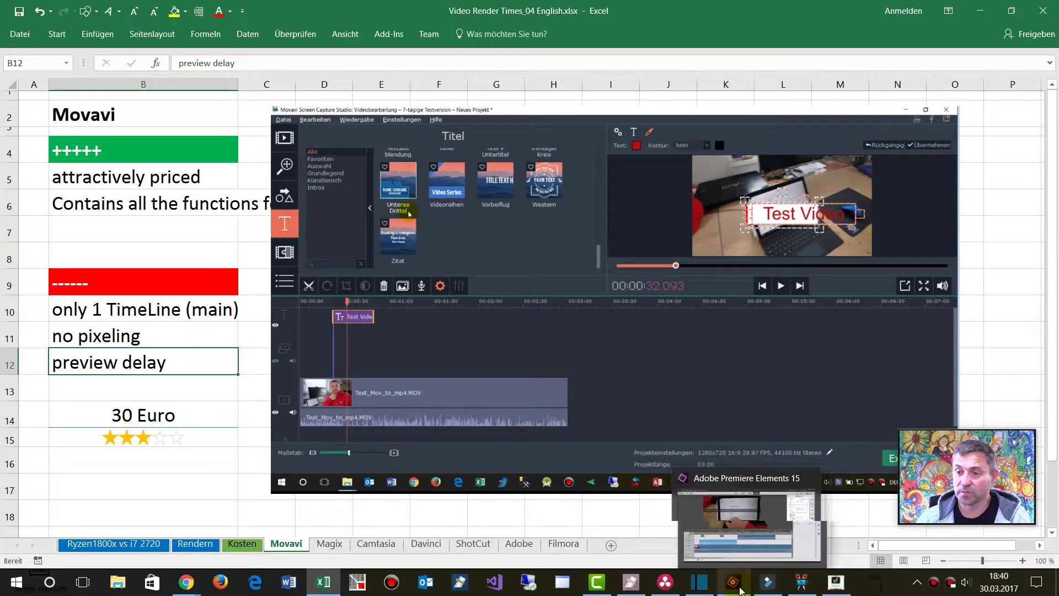
pyautogui.moveTo(696, 589)
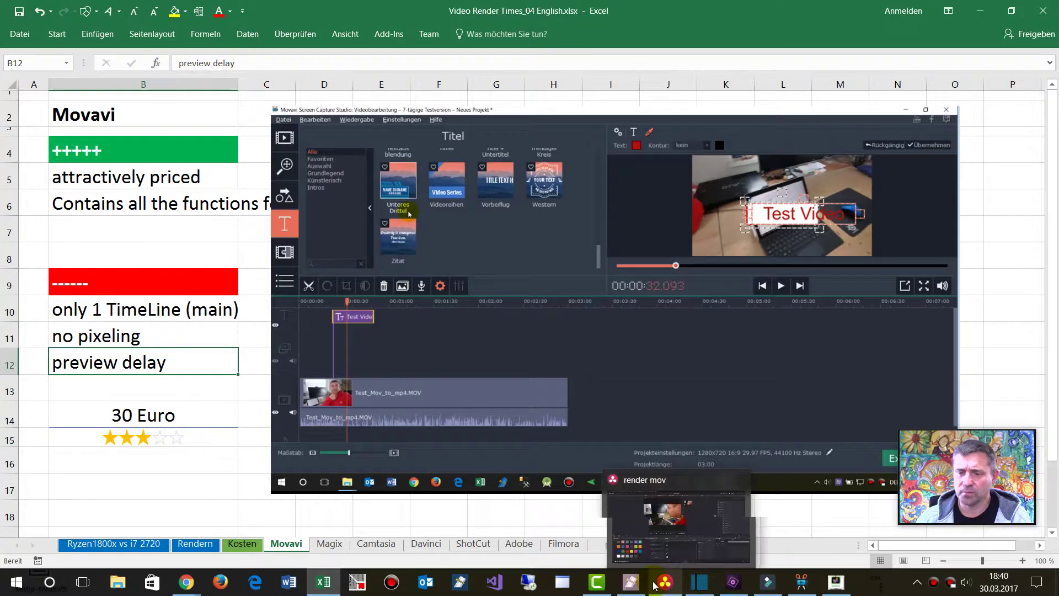
pyautogui.moveTo(662, 589)
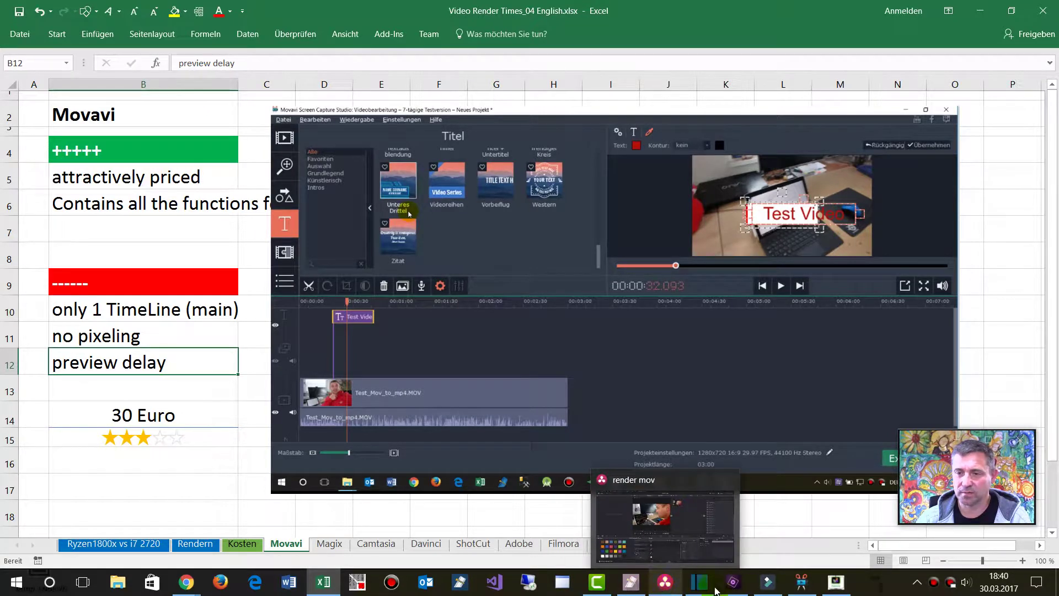
pyautogui.click(801, 582)
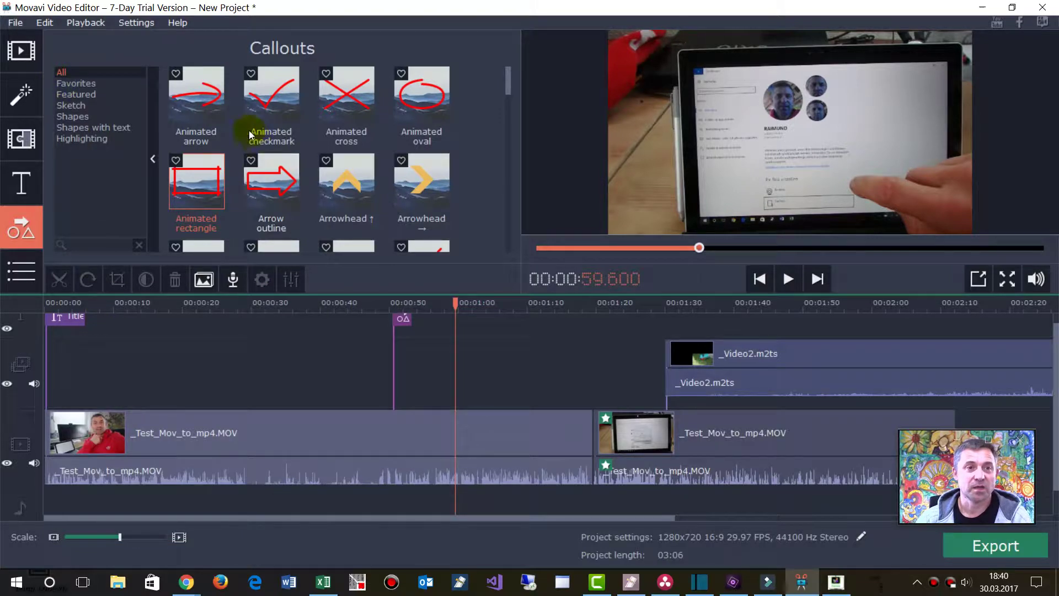
pyautogui.click(205, 188)
pyautogui.moveTo(203, 188); pyautogui.dragTo(305, 303)
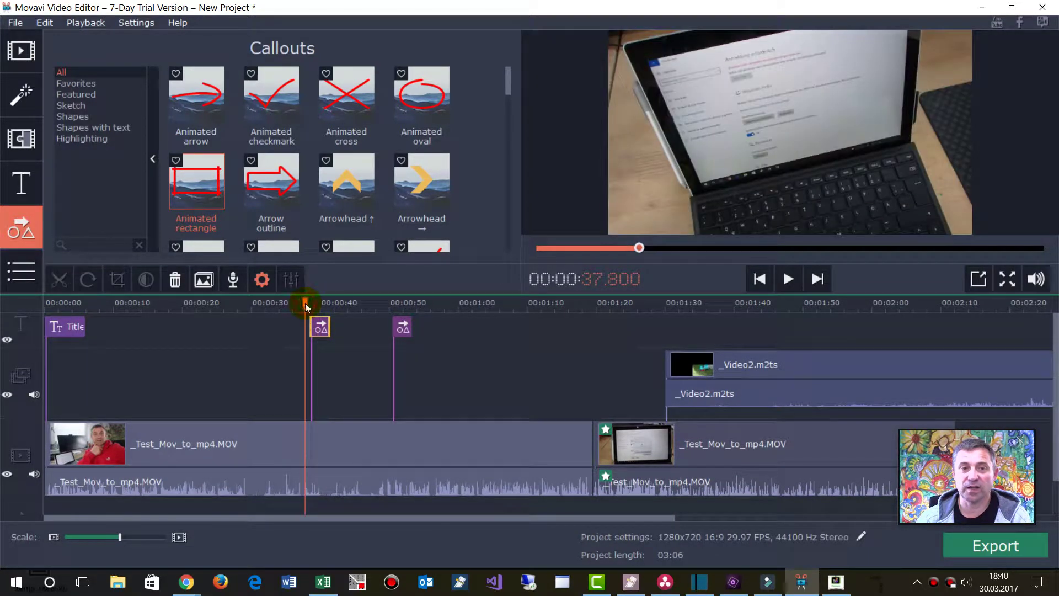
# Play the timeline from just before the new rectangle callout and preview its animation in the video.
pyautogui.click(787, 279)
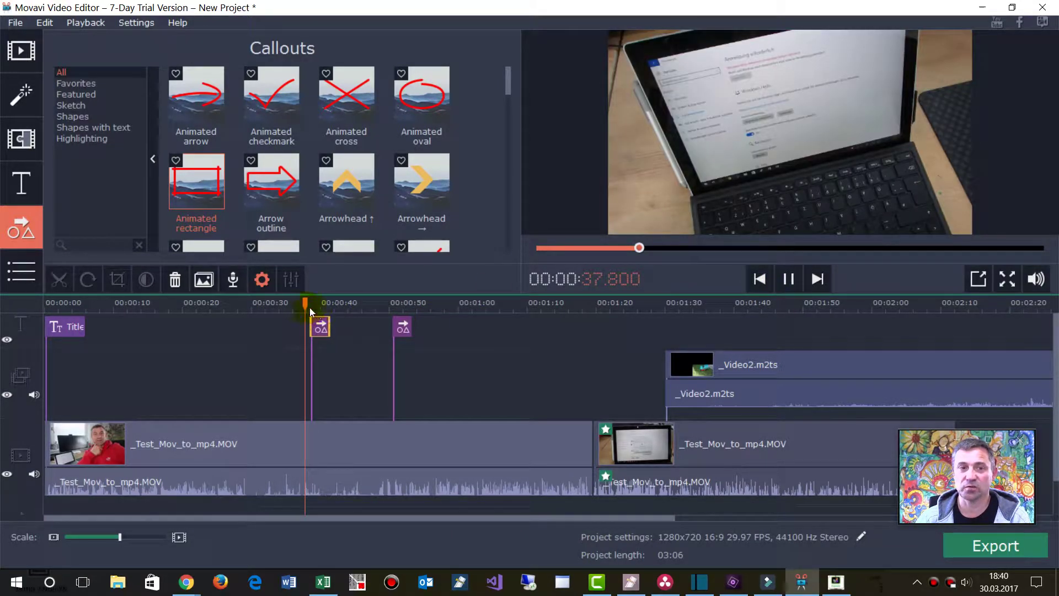
pyautogui.click(789, 279)
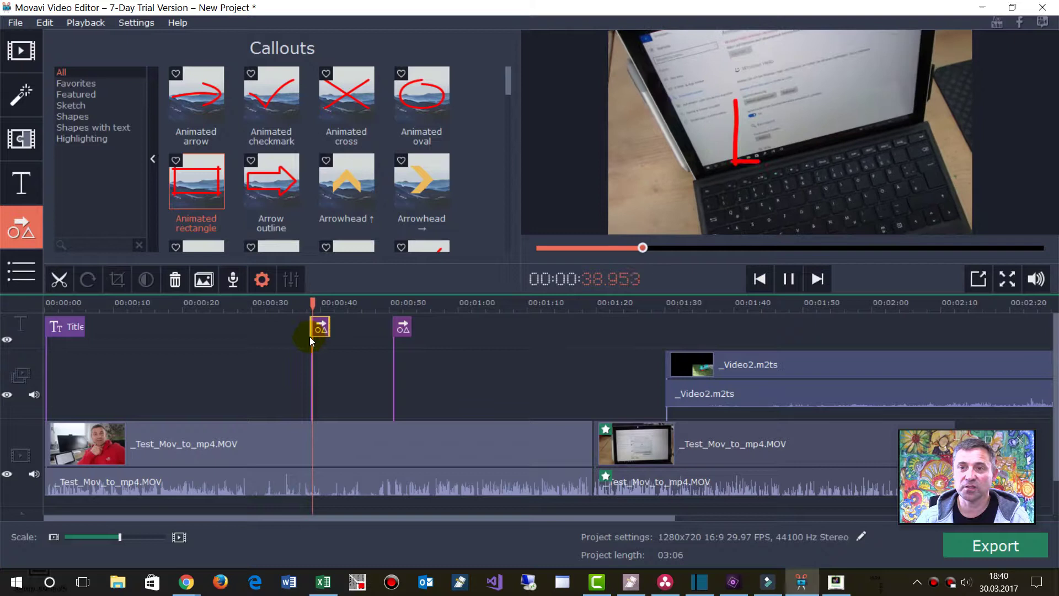
pyautogui.click(789, 278)
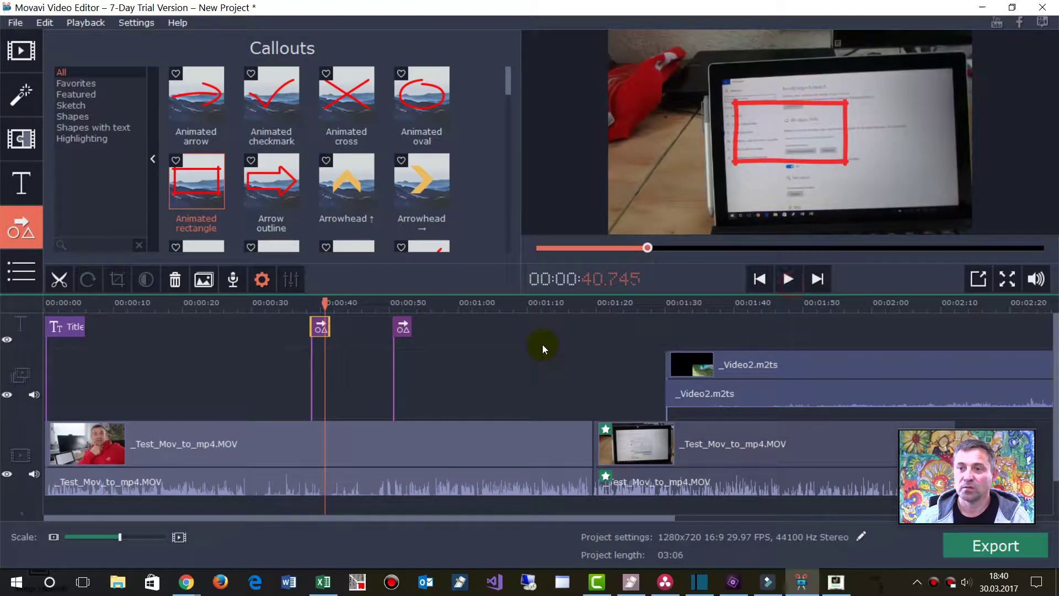
pyautogui.moveTo(324, 298); pyautogui.dragTo(294, 307)
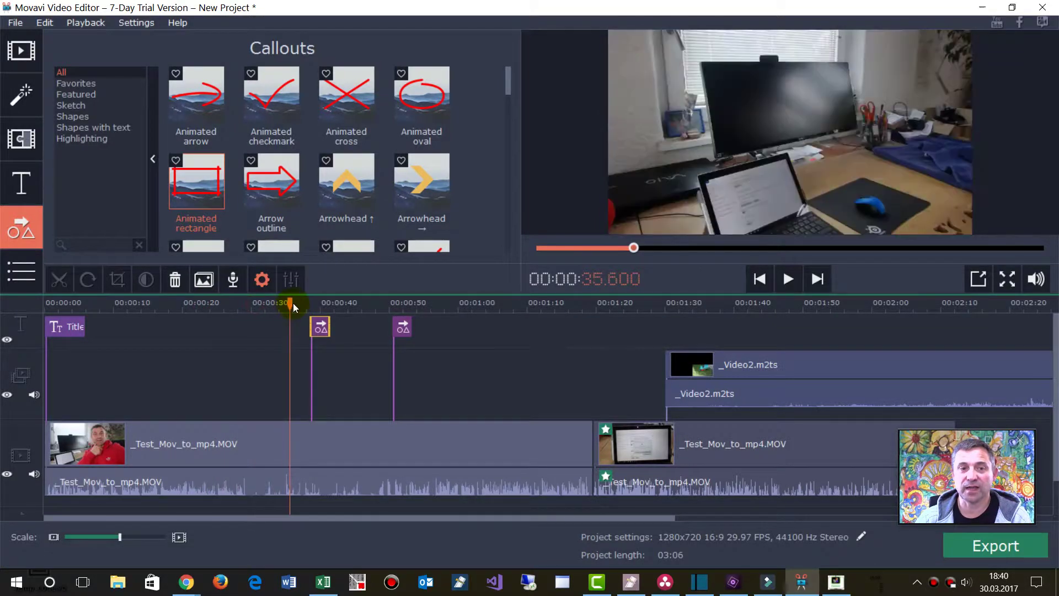
pyautogui.click(324, 333)
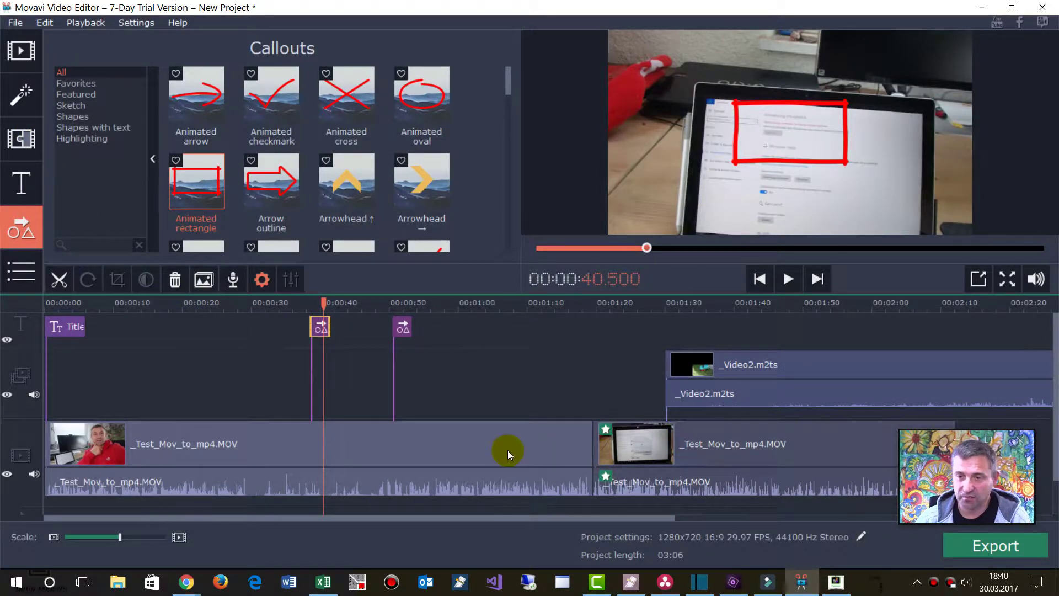
# Split the first _Test_Mov_to_mp4.MOV clip at about 48 seconds and set the speed of its second part to 595%.
pyautogui.click(375, 445)
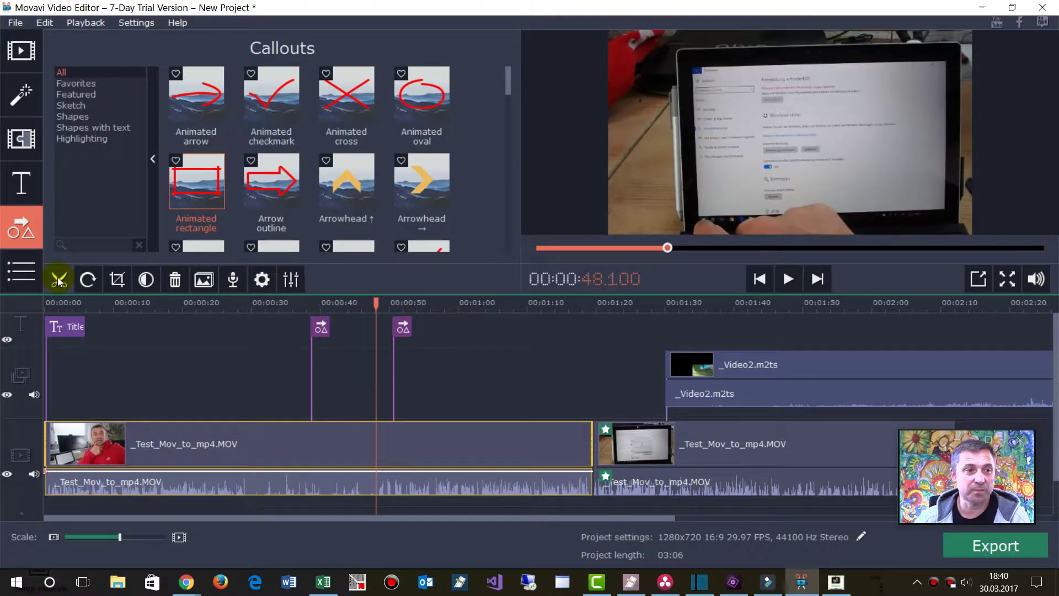
pyautogui.click(59, 279)
pyautogui.click(495, 451)
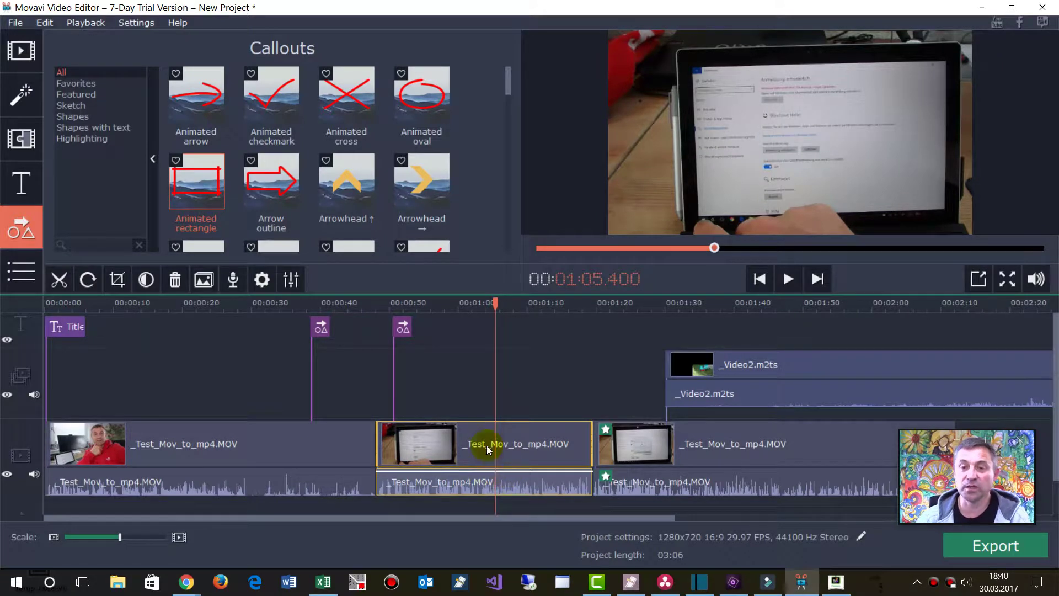
pyautogui.doubleClick(472, 450)
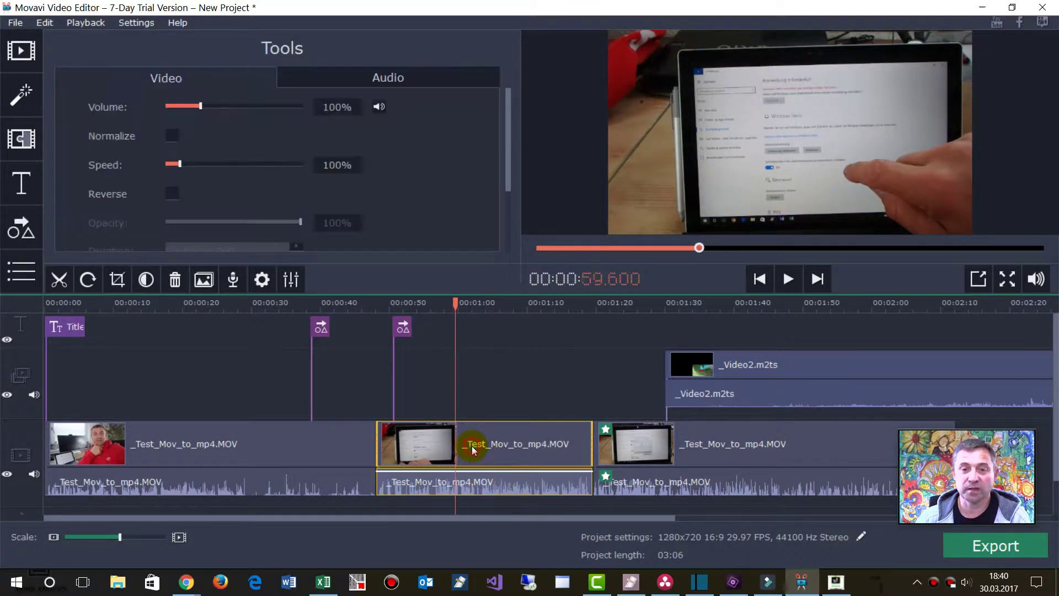
pyautogui.moveTo(180, 164); pyautogui.dragTo(247, 167)
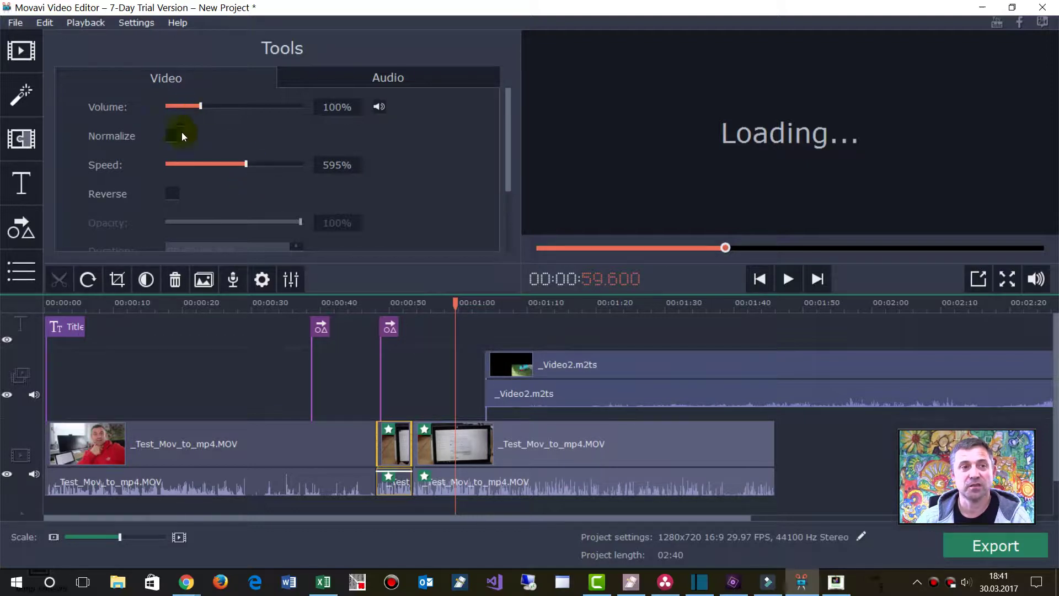
pyautogui.scroll(-1, 175, 206)
pyautogui.scroll(-2, 174, 207)
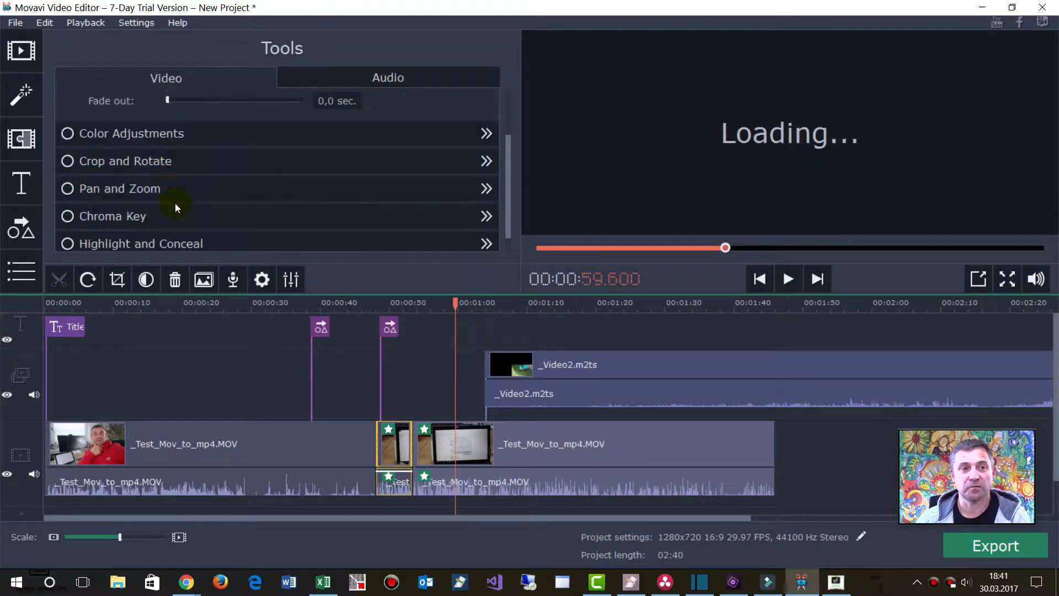
pyautogui.scroll(1, 169, 157)
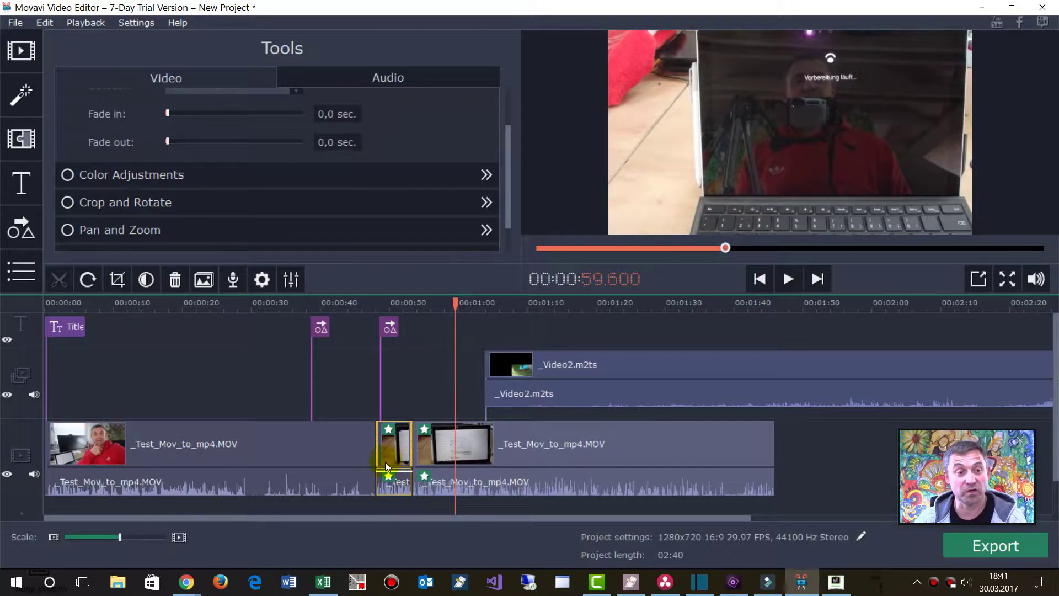
# Open the export settings in trial mode, view the resolution options for uploading to YouTube, and close them without exporting.
pyautogui.click(1009, 546)
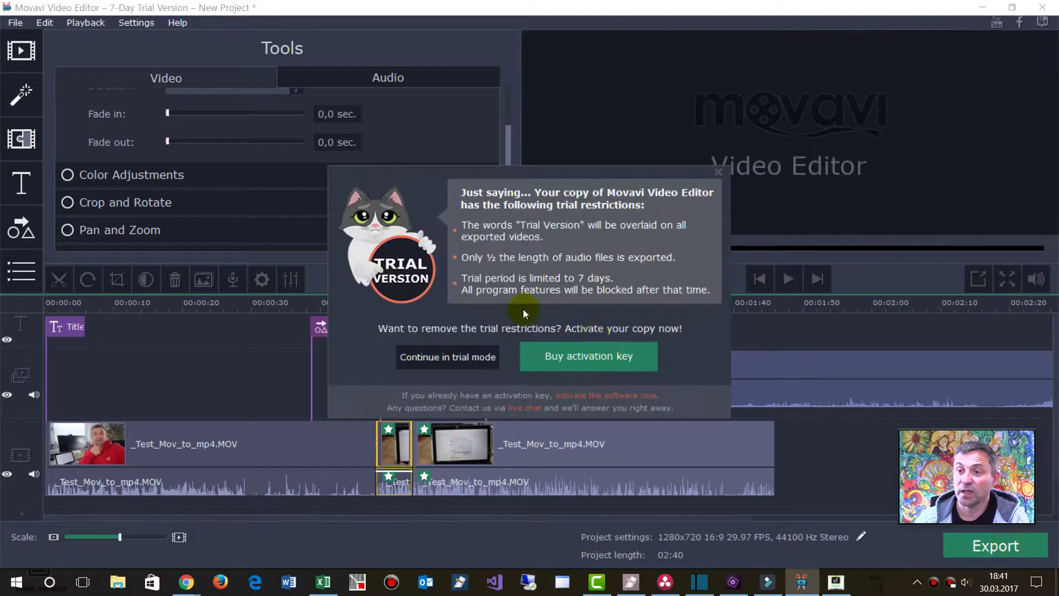
pyautogui.click(497, 359)
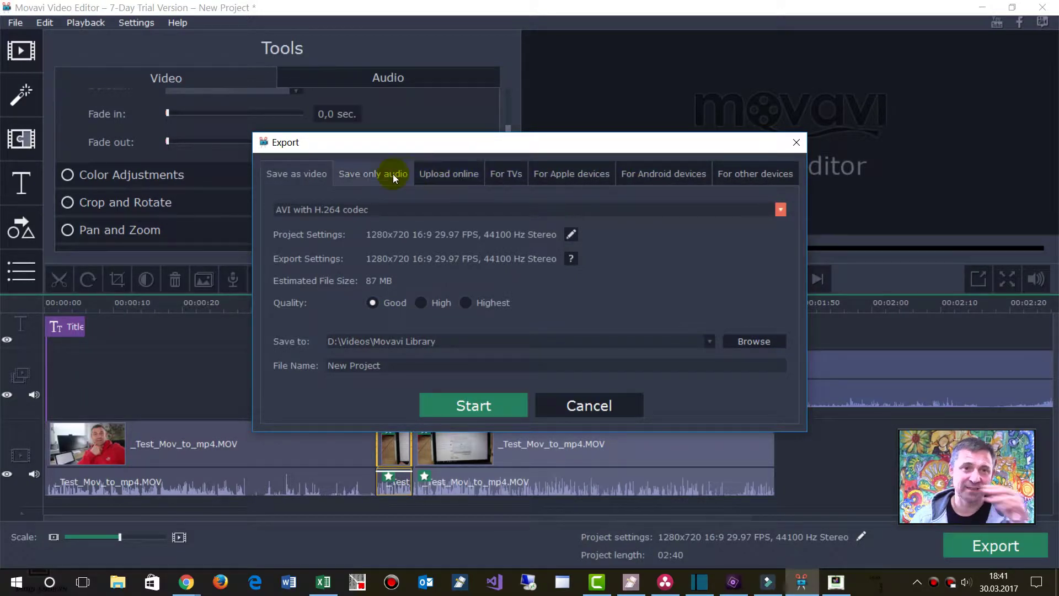
pyautogui.click(464, 171)
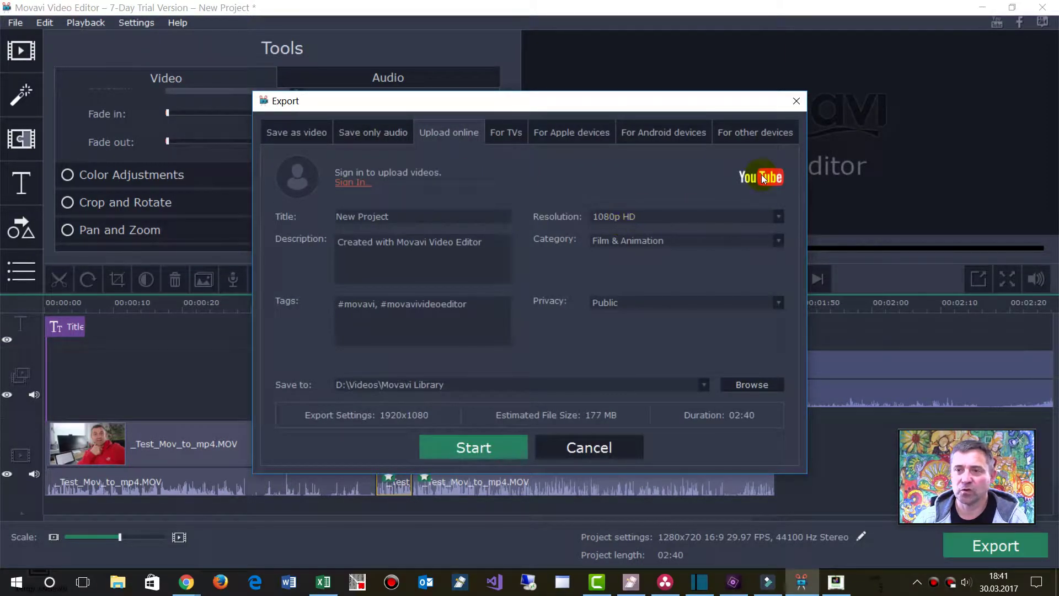
pyautogui.click(778, 216)
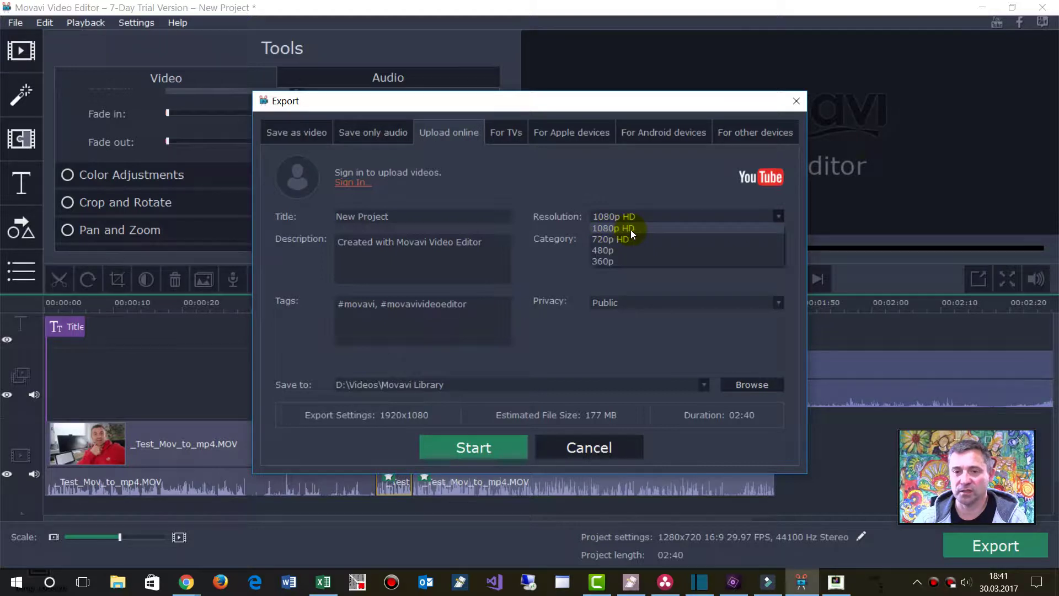
pyautogui.click(796, 103)
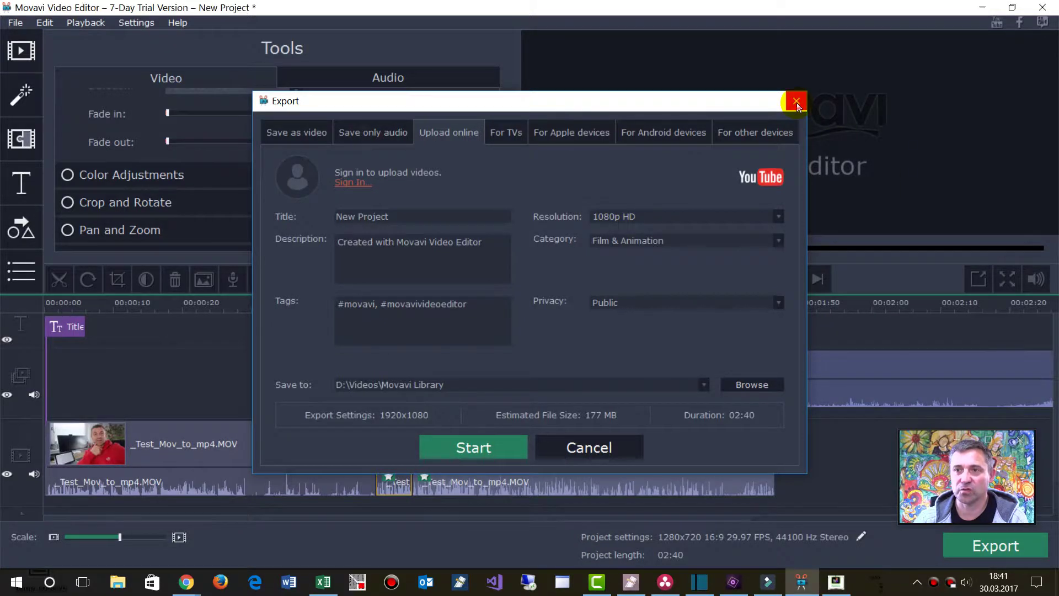
pyautogui.click(796, 103)
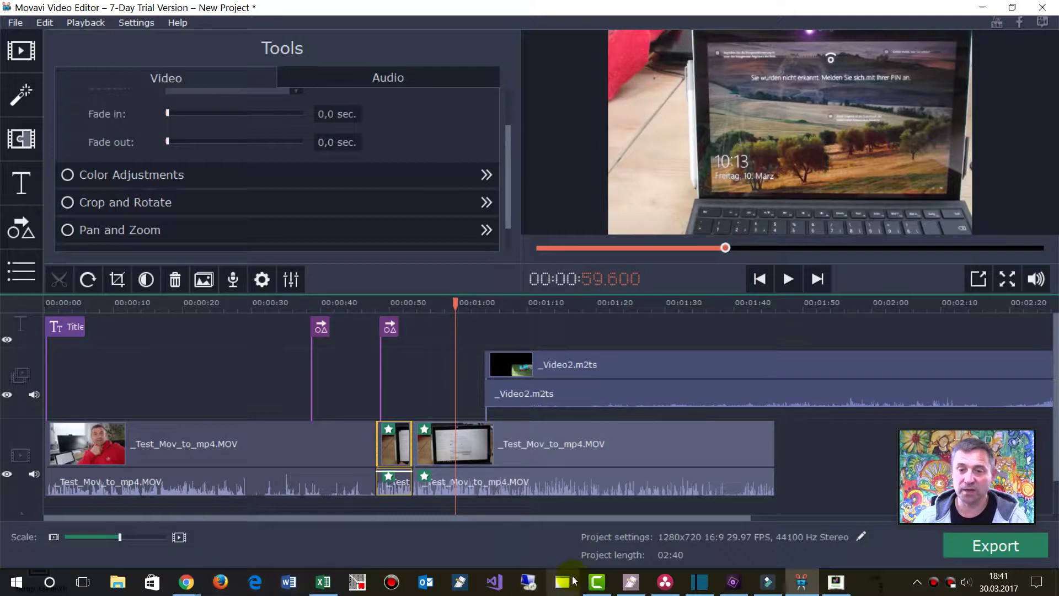
# Switch back to the Excel workbook, show the Magix sheet and enlarge its editor screenshot proportionally.
pyautogui.click(323, 582)
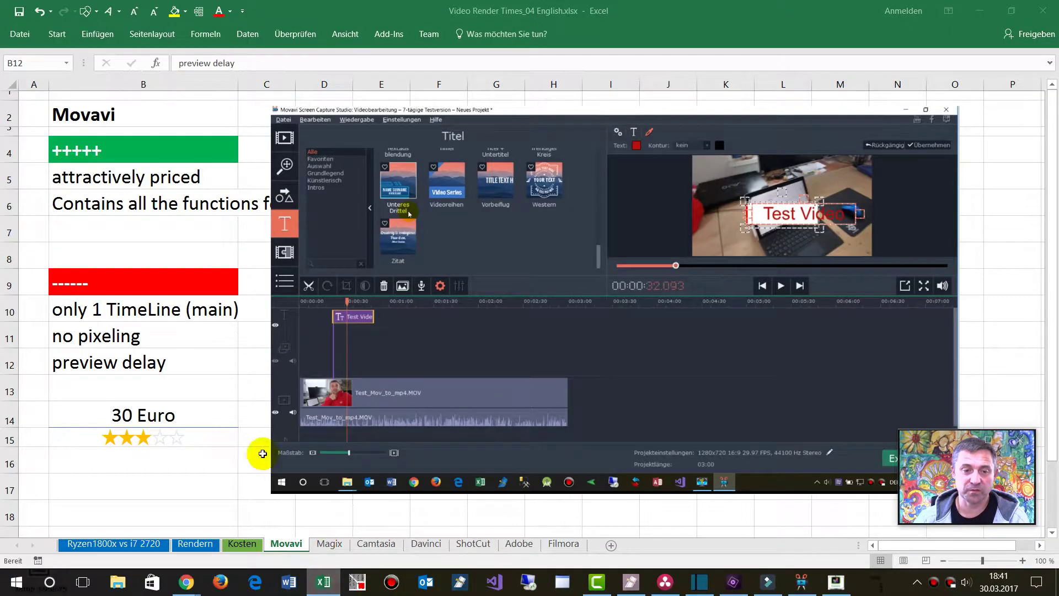
pyautogui.click(330, 545)
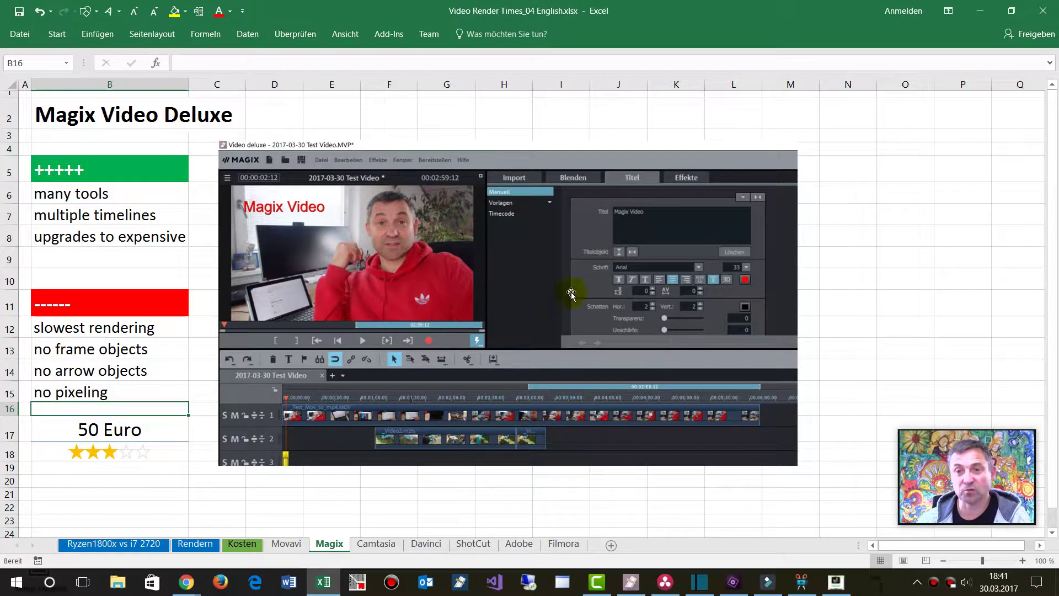
pyautogui.click(559, 183)
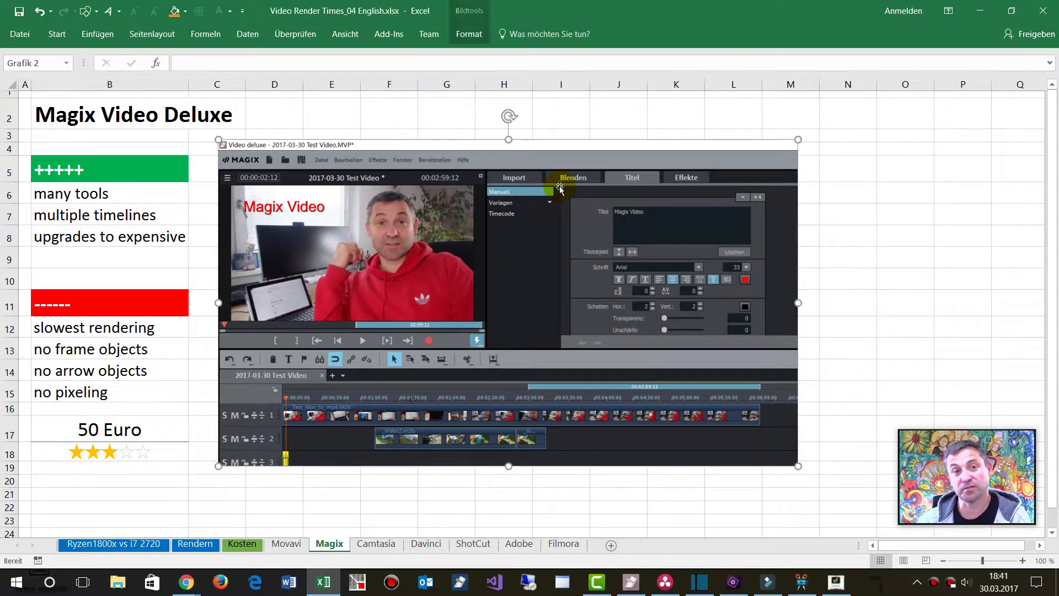
pyautogui.moveTo(798, 466); pyautogui.dragTo(815, 501)
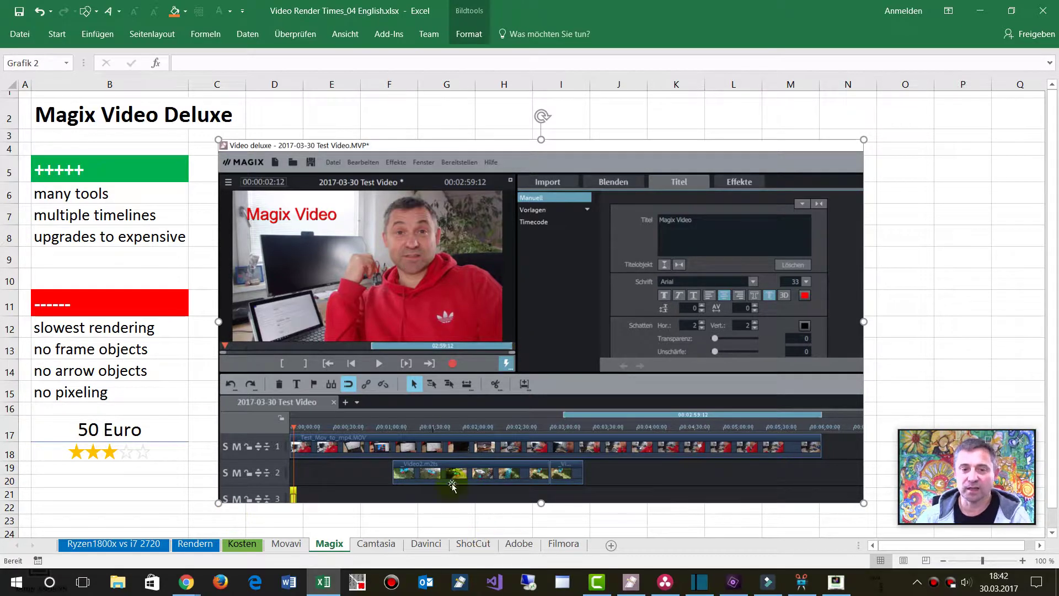
# Go through the Magix cons from "slowest rendering" to "no pixeling" and switch to Magix Video deluxe.
pyautogui.click(131, 331)
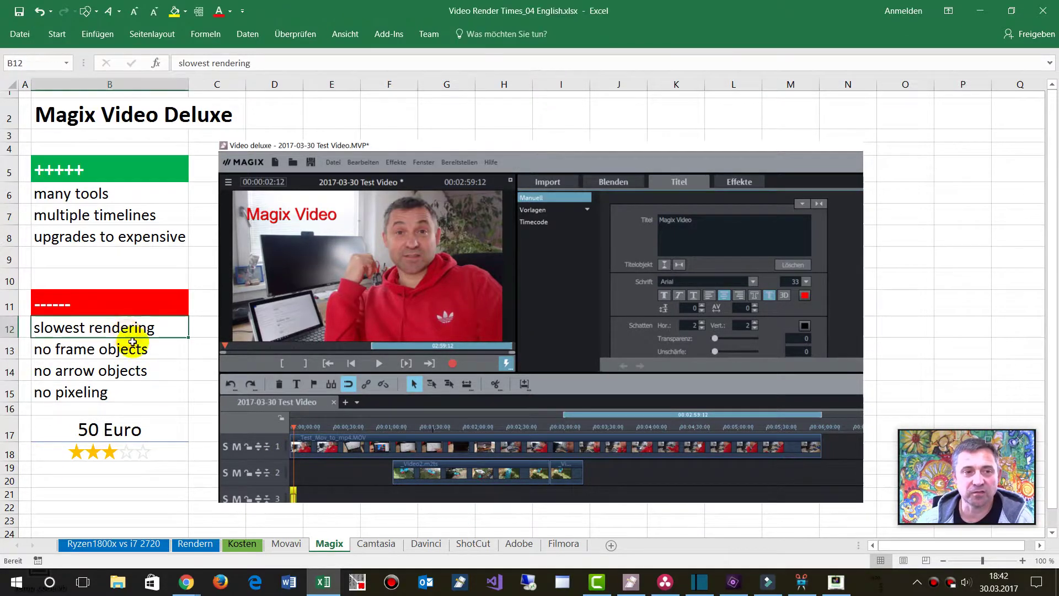
pyautogui.click(132, 370)
pyautogui.moveTo(132, 349); pyautogui.dragTo(132, 367)
pyautogui.click(132, 392)
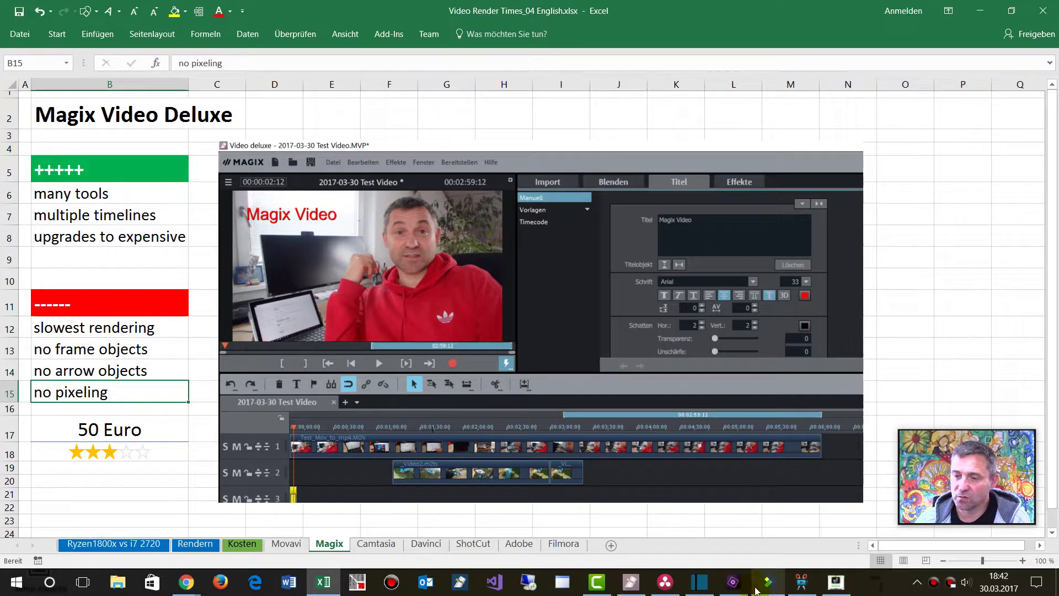
pyautogui.moveTo(749, 589)
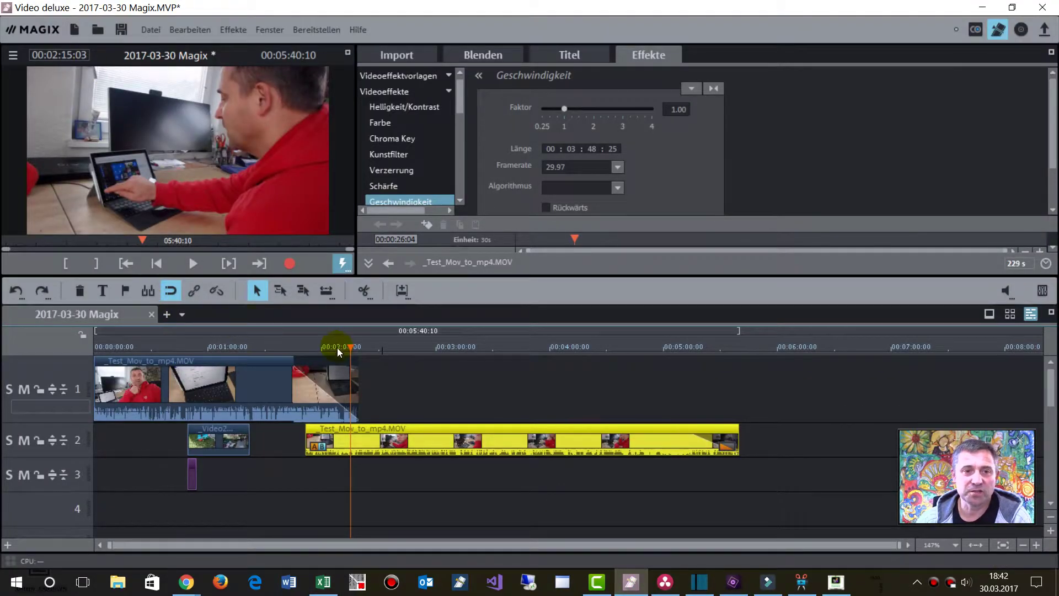
# Shorten the _Video2 clip on track 2 to about 24 seconds and move it directly behind the first clip on track 1.
pyautogui.moveTo(350, 346); pyautogui.dragTo(215, 348)
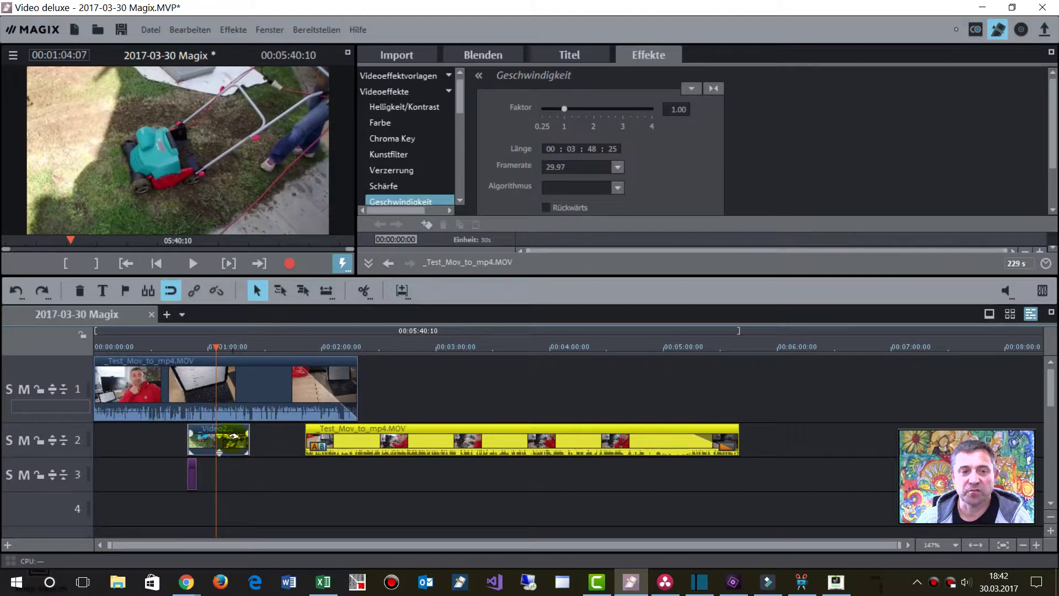
pyautogui.moveTo(236, 429); pyautogui.dragTo(282, 474)
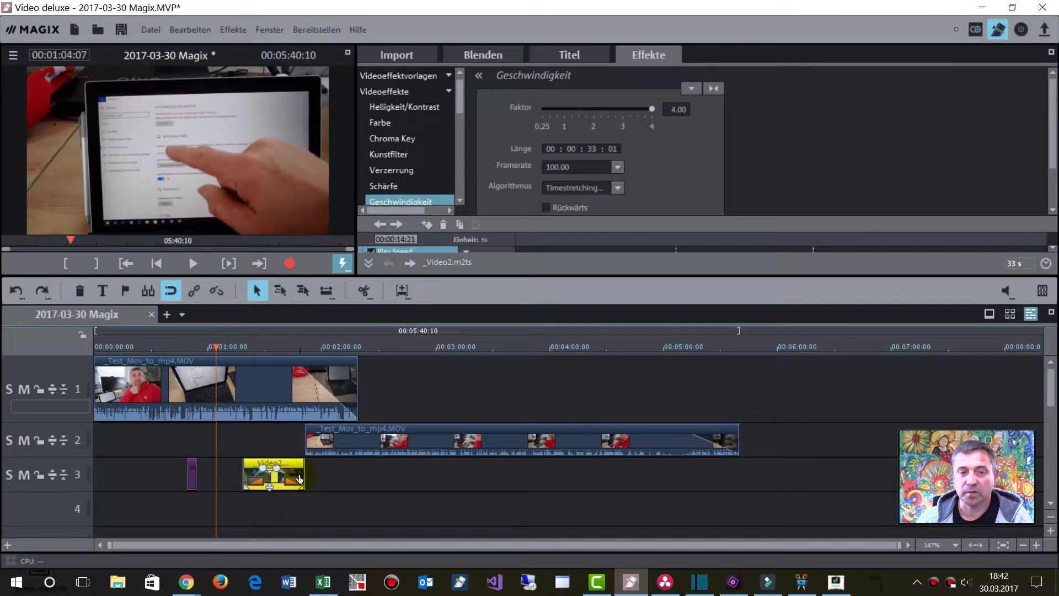
pyautogui.moveTo(302, 476); pyautogui.dragTo(377, 365)
# Split off and speed up the part of track 1's first clip after 00:01:34:02, and close the gap by moving the _Video2 clip.
pyautogui.click(272, 348)
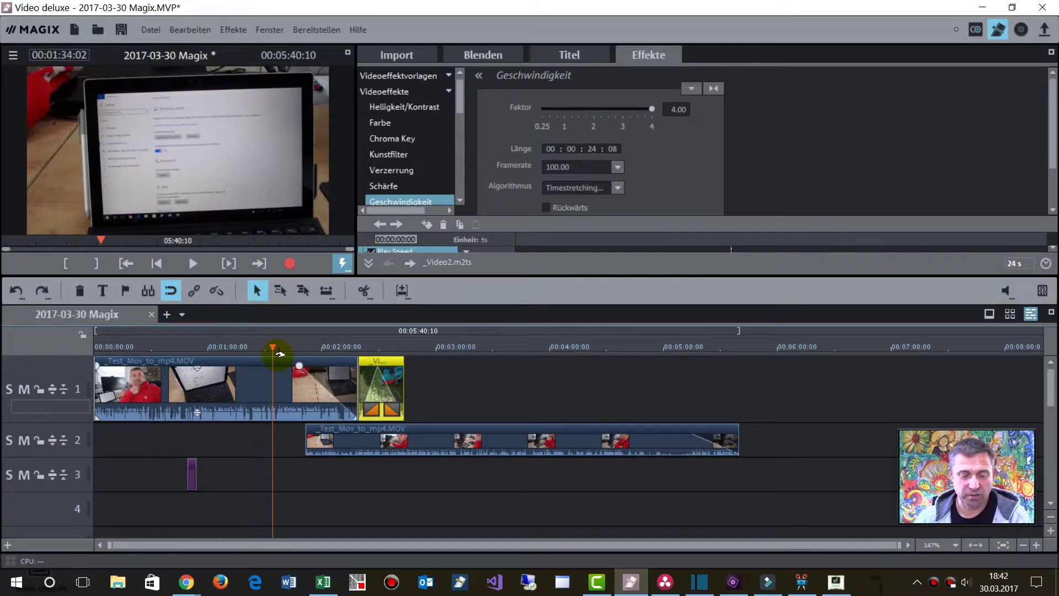
pyautogui.press('t')
pyautogui.click(309, 384)
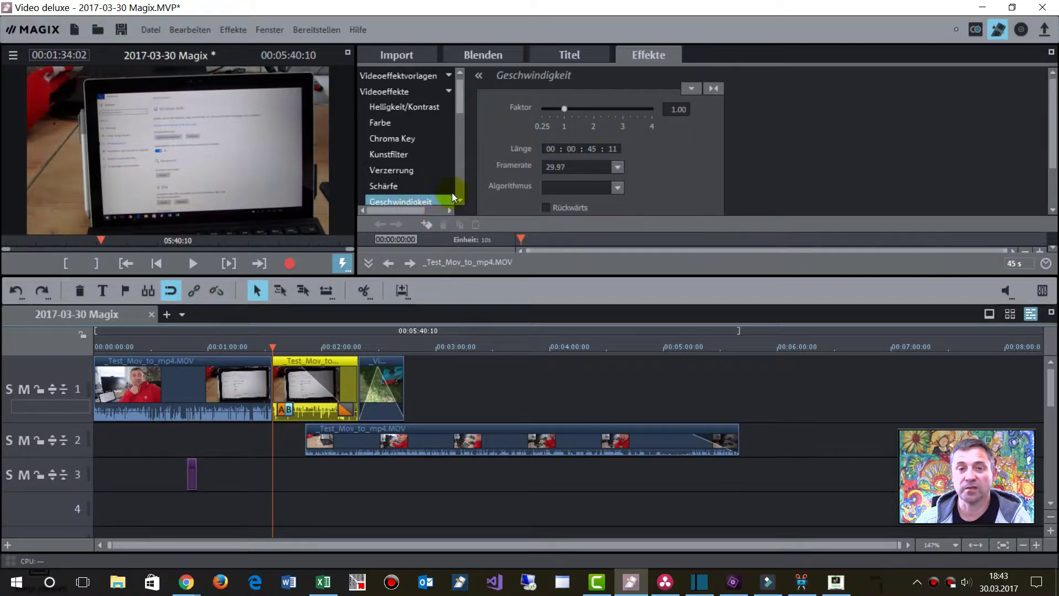
pyautogui.moveTo(565, 109); pyautogui.dragTo(597, 124)
pyautogui.moveTo(373, 387); pyautogui.dragTo(328, 388)
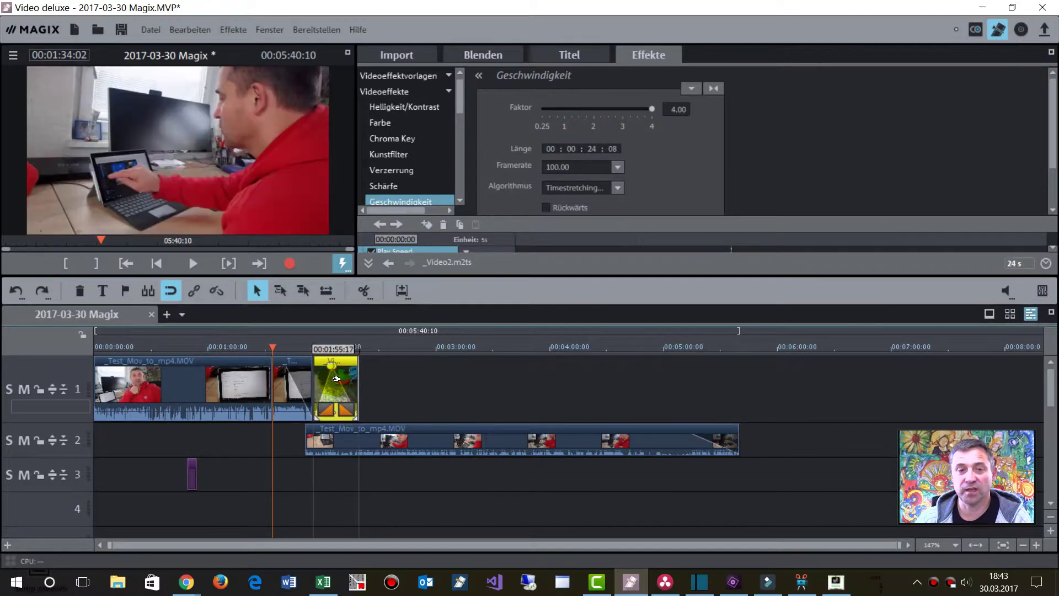
pyautogui.click(406, 429)
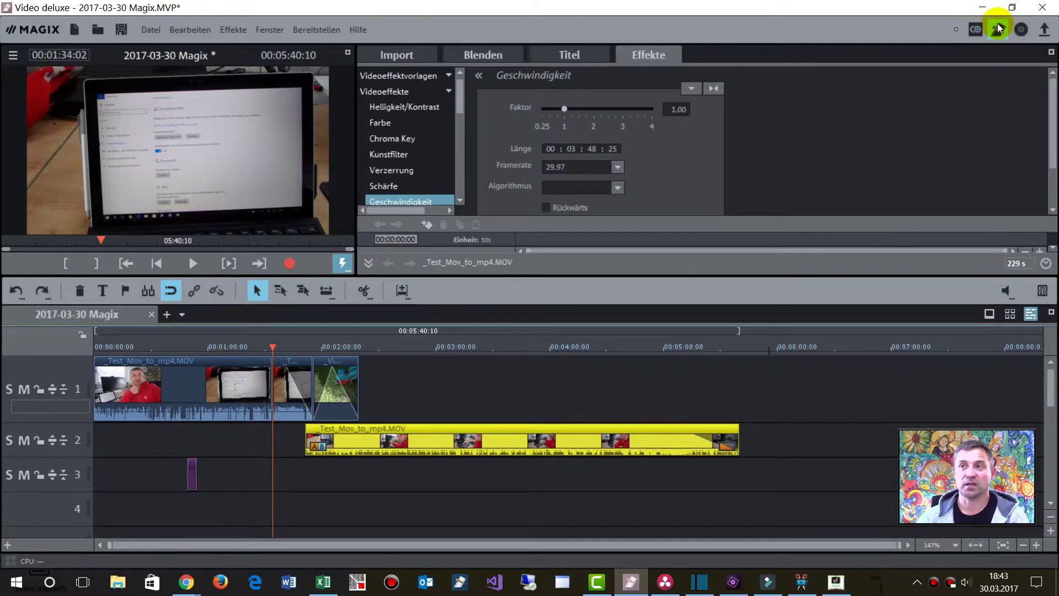
# View the film output options and close them, and look through the presets of the MPEG-4 export.
pyautogui.click(1044, 30)
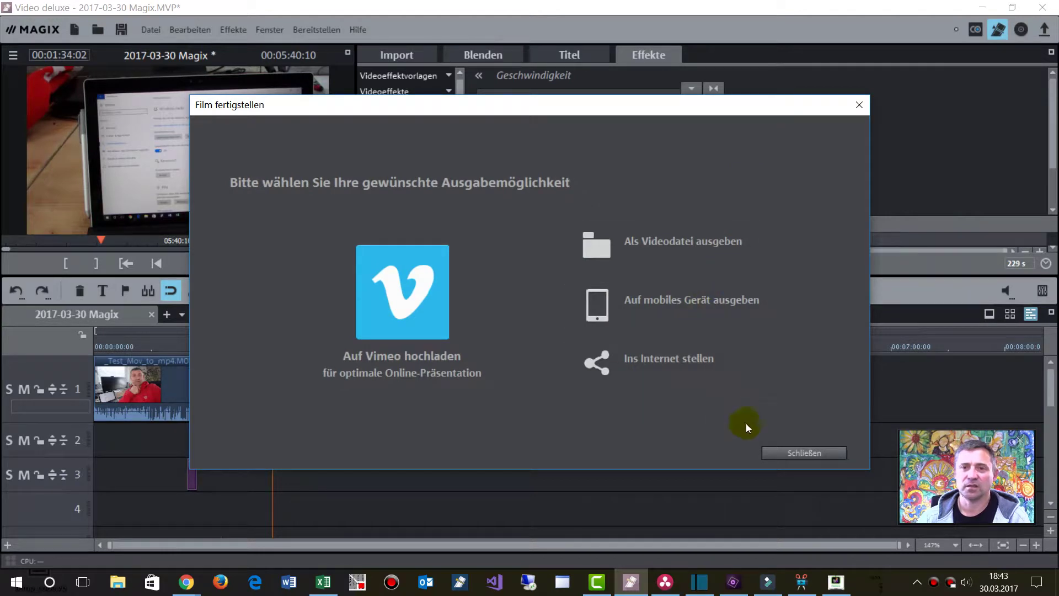
pyautogui.click(825, 456)
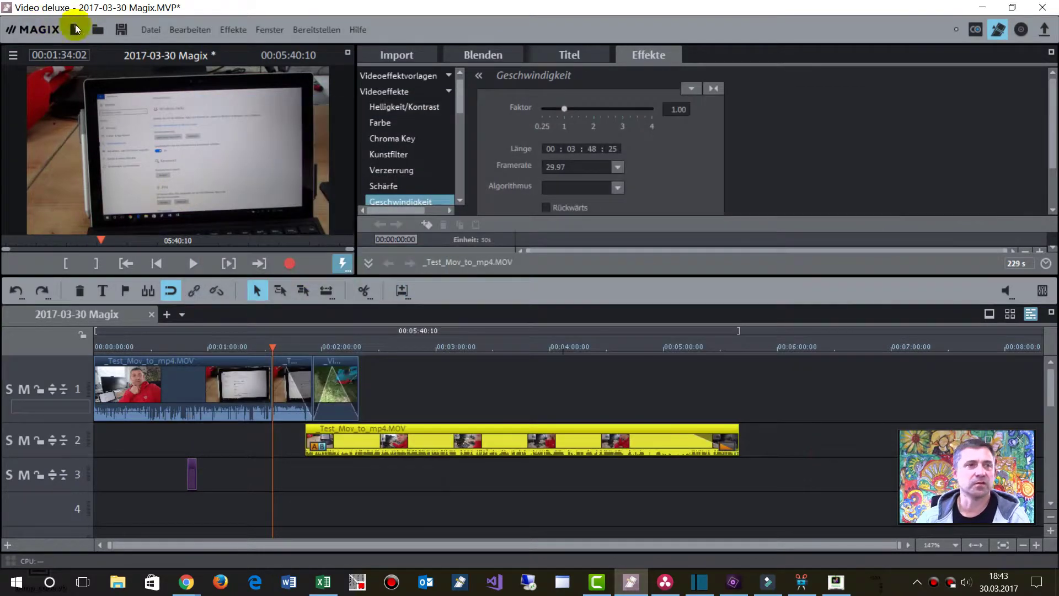
pyautogui.click(150, 29)
pyautogui.moveTo(173, 137)
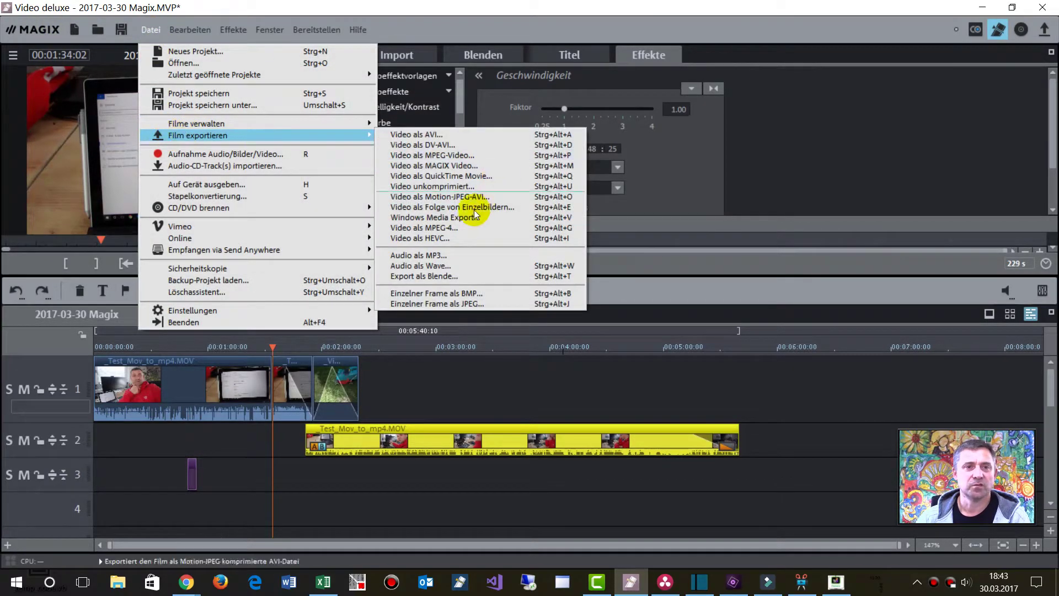
pyautogui.click(443, 226)
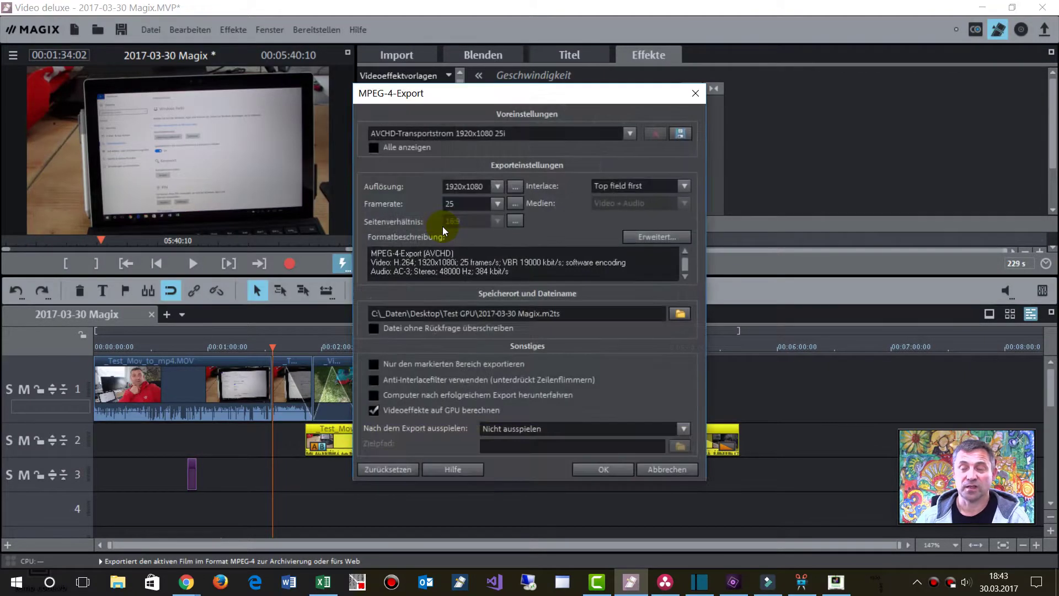
pyautogui.click(627, 133)
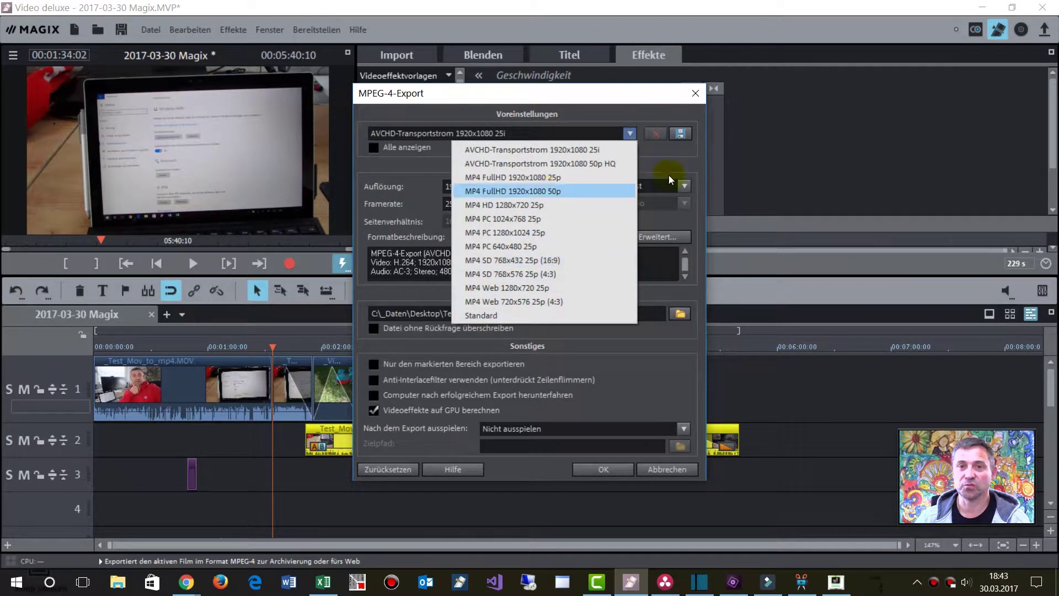
pyautogui.click(656, 95)
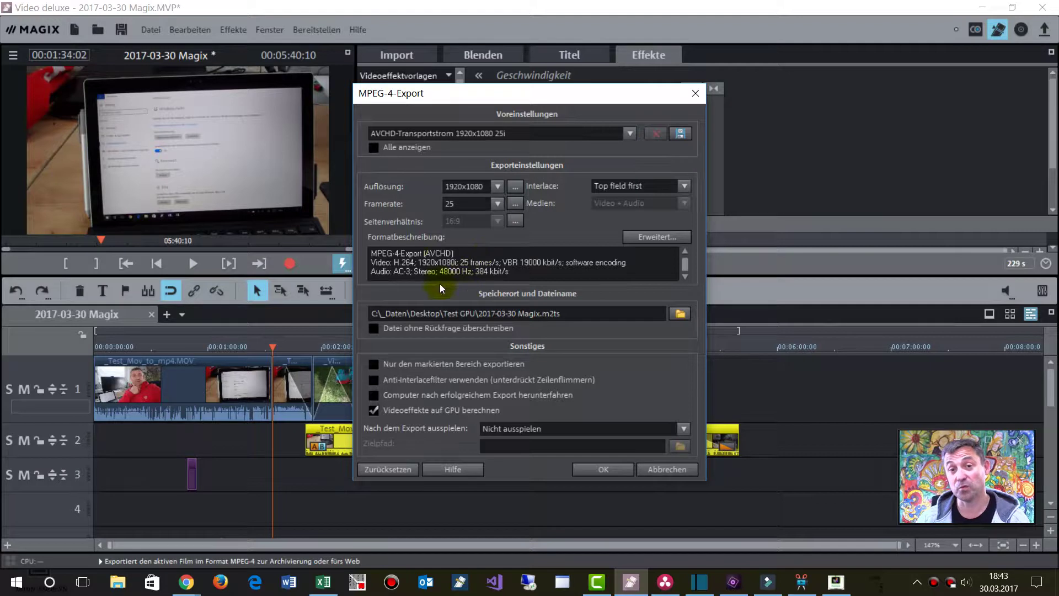
# Try the Standard MPEG-4 export preset with a 1920x1080 resolution and close the settings without exporting.
pyautogui.click(630, 133)
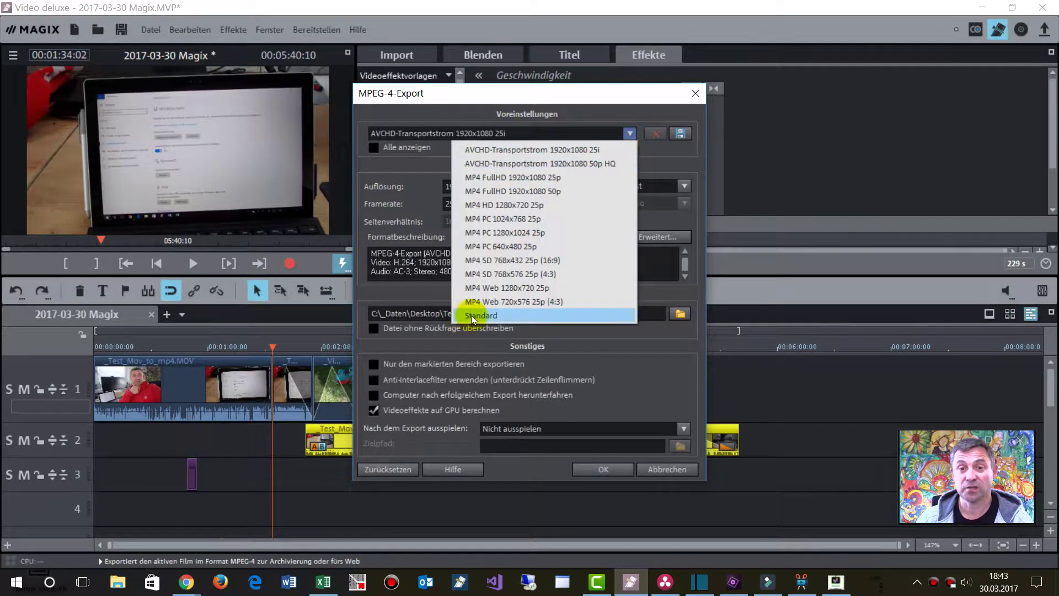
pyautogui.click(473, 315)
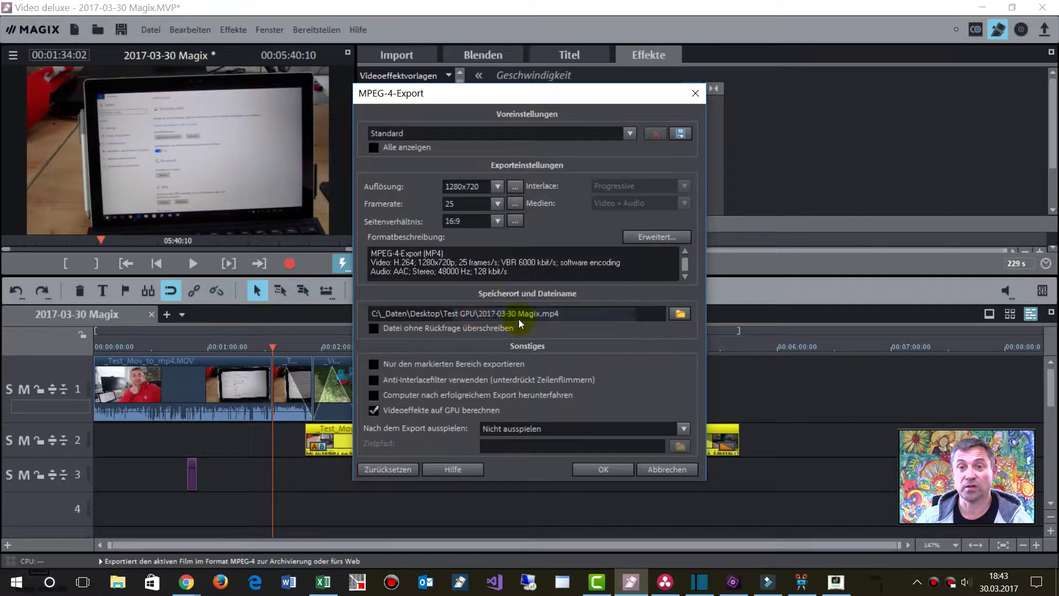
pyautogui.click(497, 187)
pyautogui.click(471, 327)
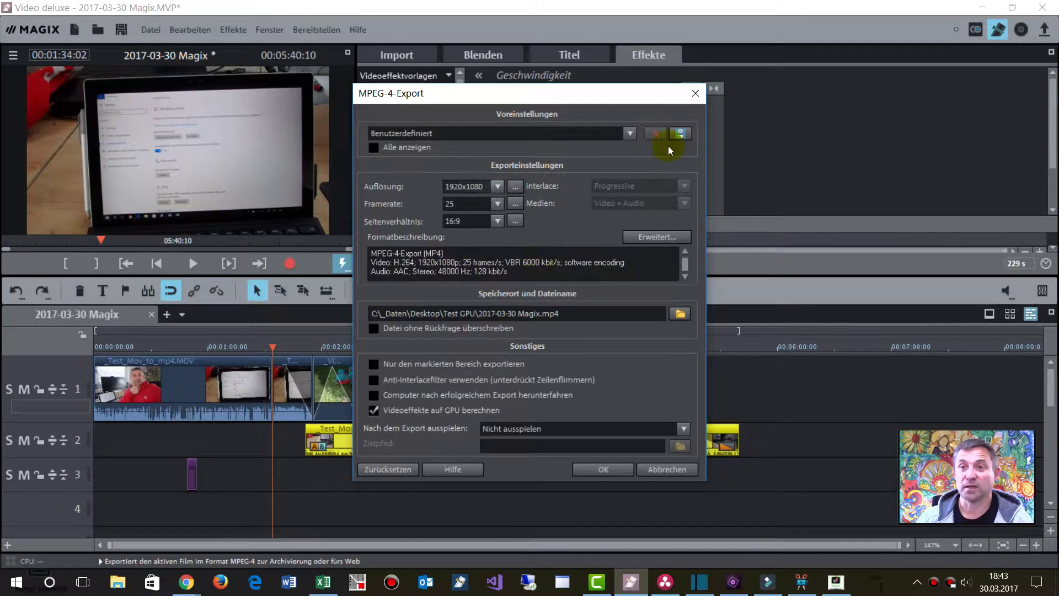
pyautogui.click(695, 94)
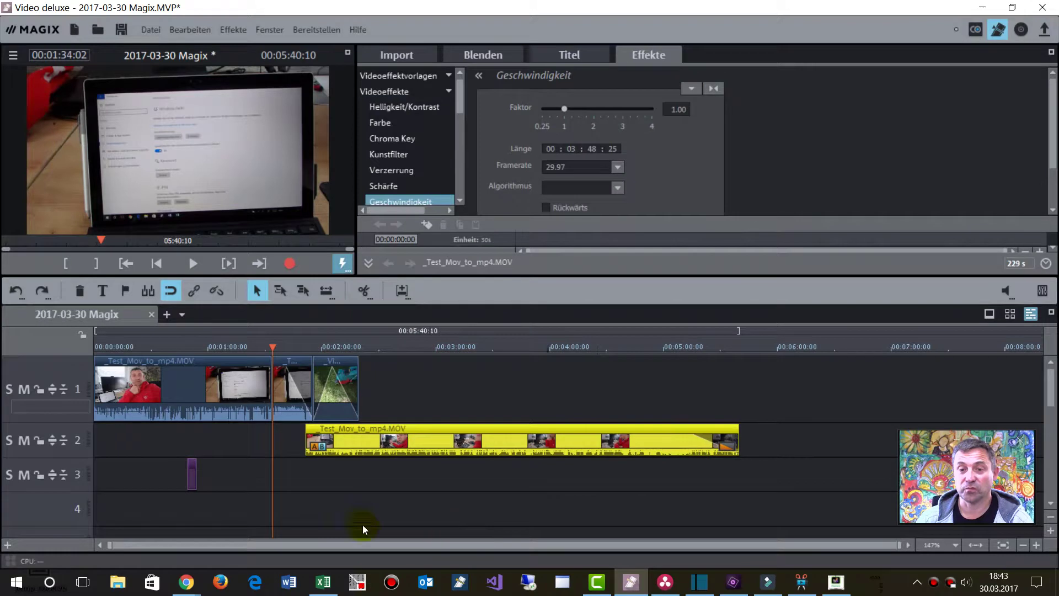
# Move the long _Test_Mov_to_mp4.MOV clip from track 2 directly behind _Video2 on track 1 and preview it at 00:03:42:16.
pyautogui.moveTo(424, 432); pyautogui.dragTo(459, 357)
pyautogui.click(518, 346)
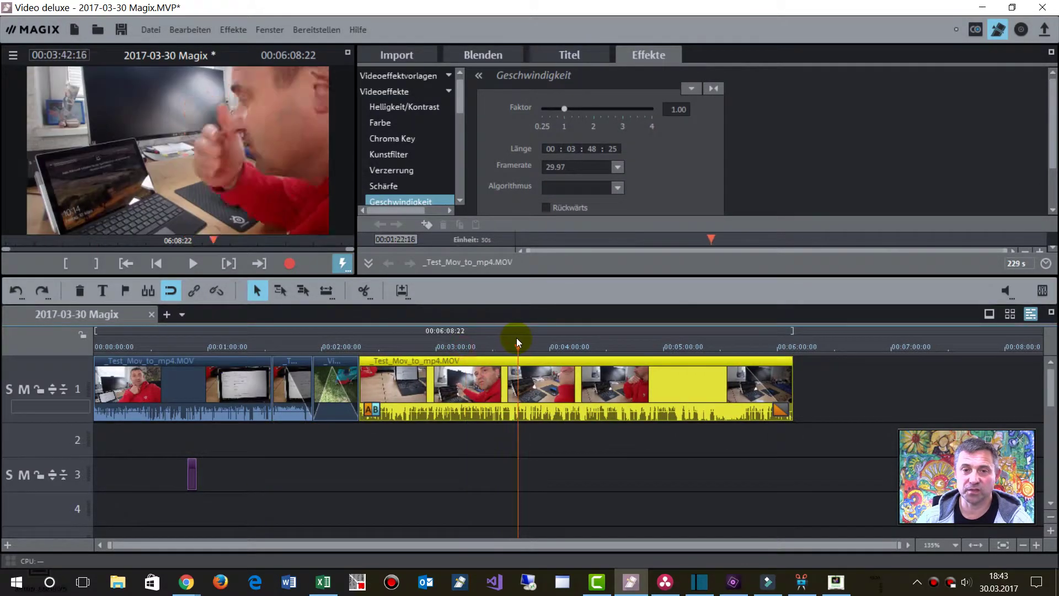
# Switch back to the Excel workbook, show the Camtasia comparison sheet, and switch to Camtasia.
pyautogui.click(323, 582)
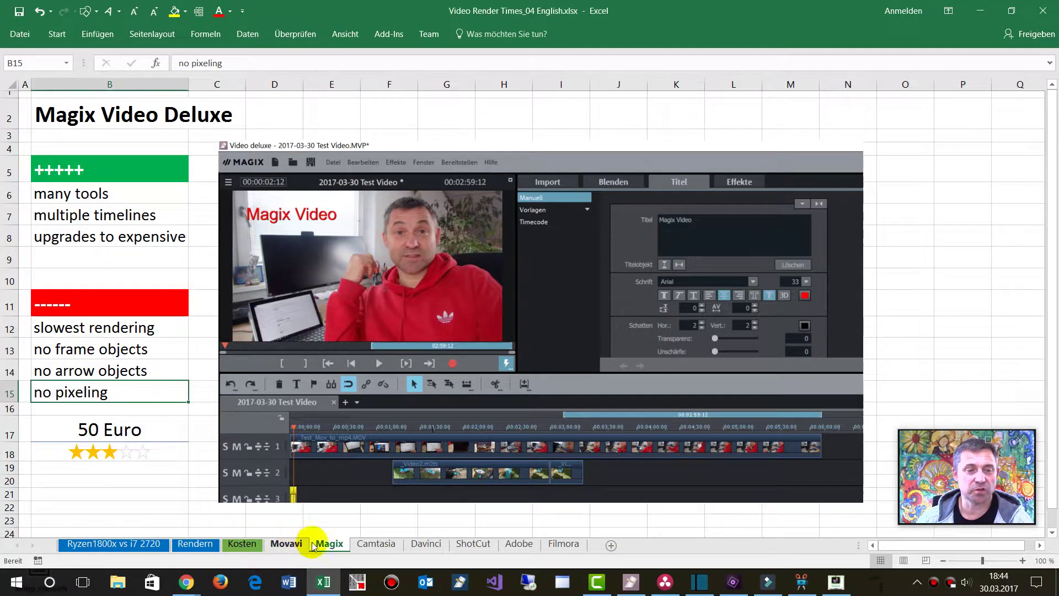
pyautogui.click(374, 544)
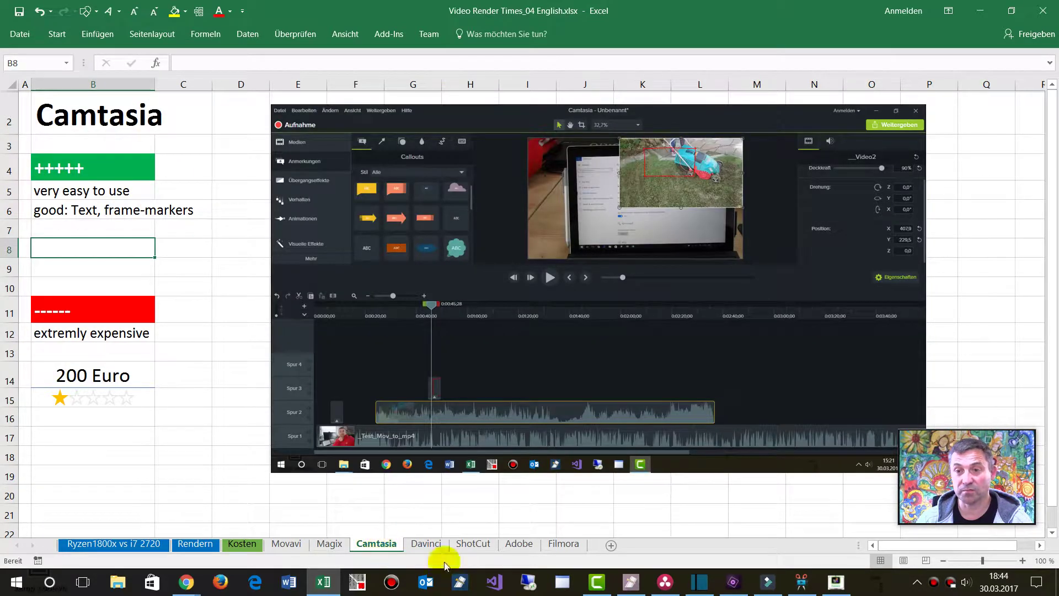
pyautogui.click(597, 581)
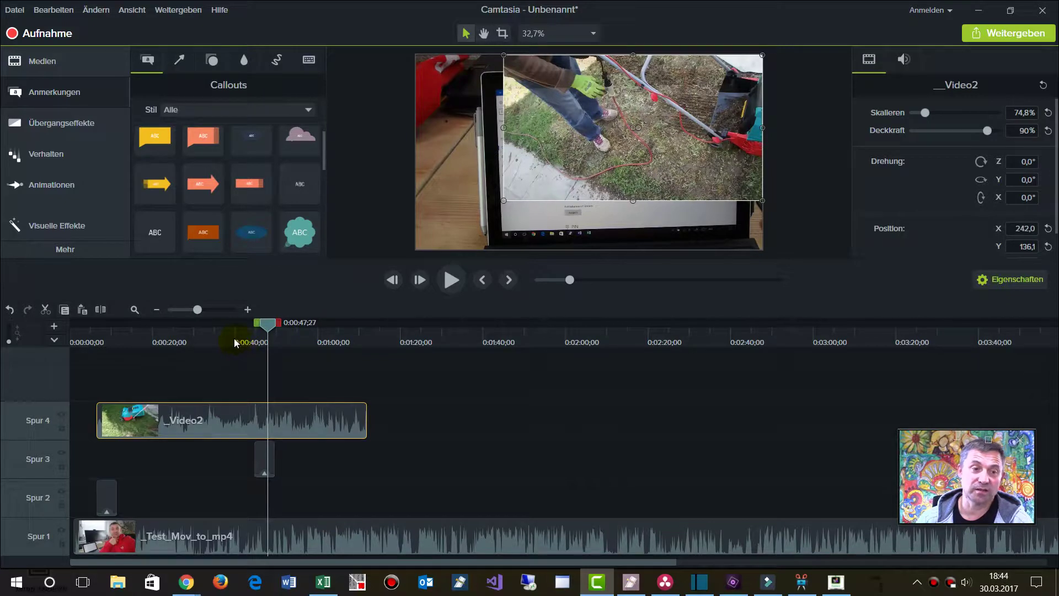
# Select the red annotation on Spur 3, move the playhead to its start at 0:00:45;07, and open the media bin.
pyautogui.moveTo(273, 330); pyautogui.dragTo(232, 335)
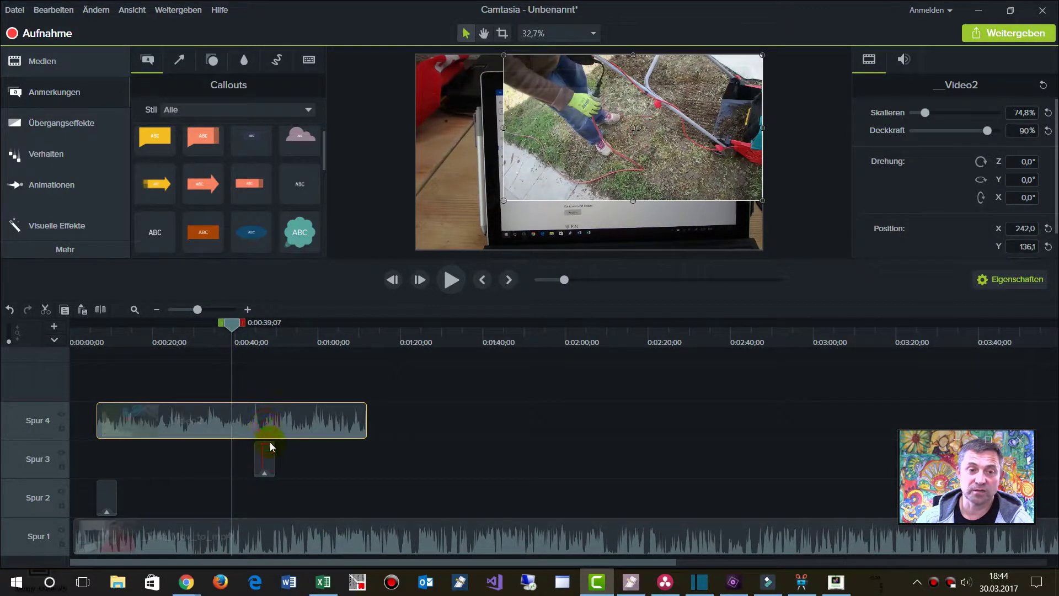
pyautogui.click(267, 464)
pyautogui.moveTo(230, 327); pyautogui.dragTo(256, 326)
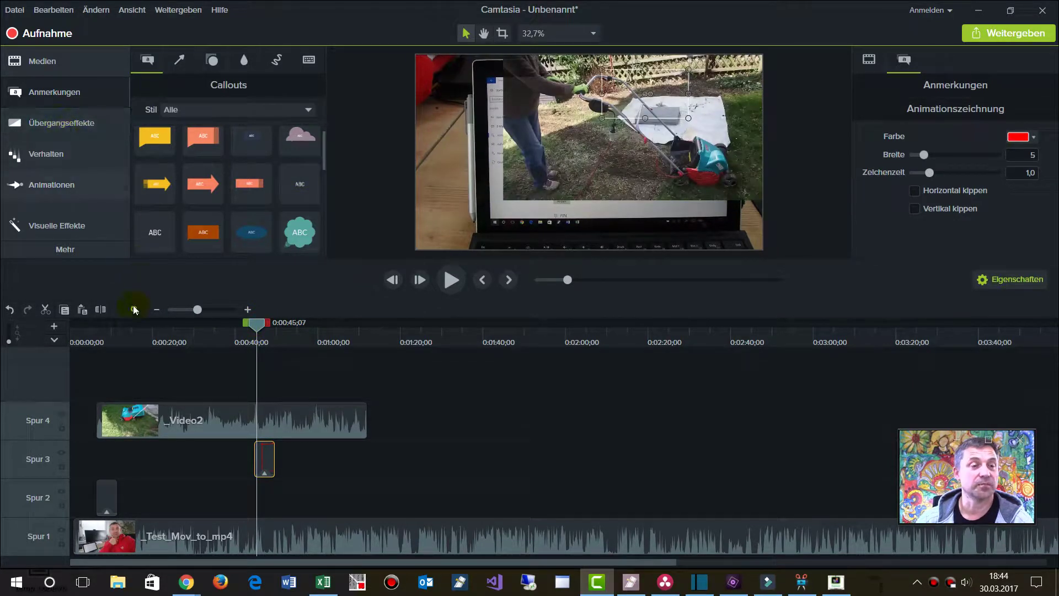
pyautogui.click(46, 59)
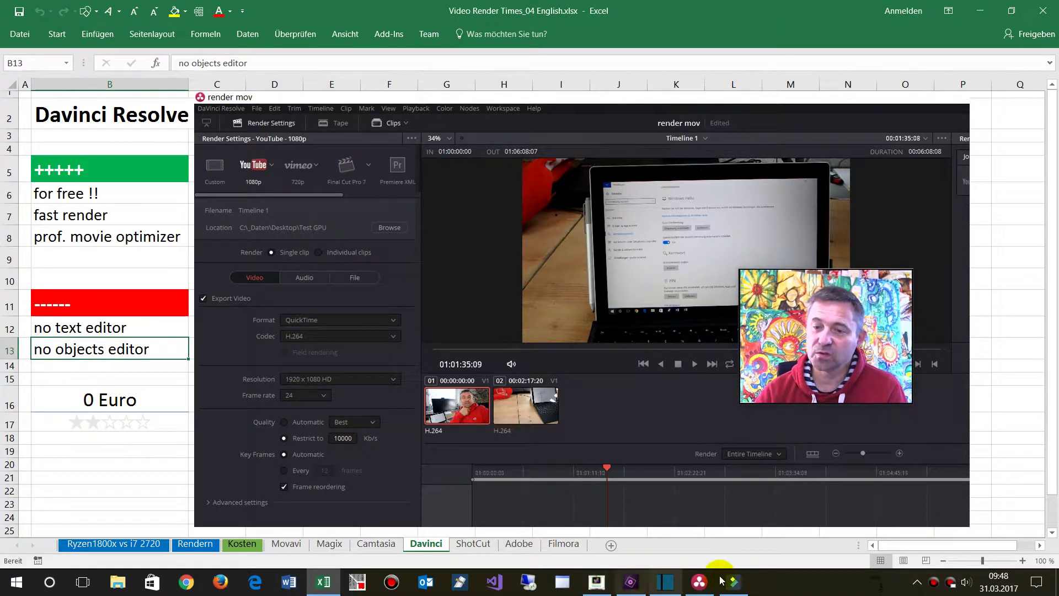
# Switch to DaVinci Resolve and open the Untitled Project from the Project Manager.
pyautogui.click(700, 582)
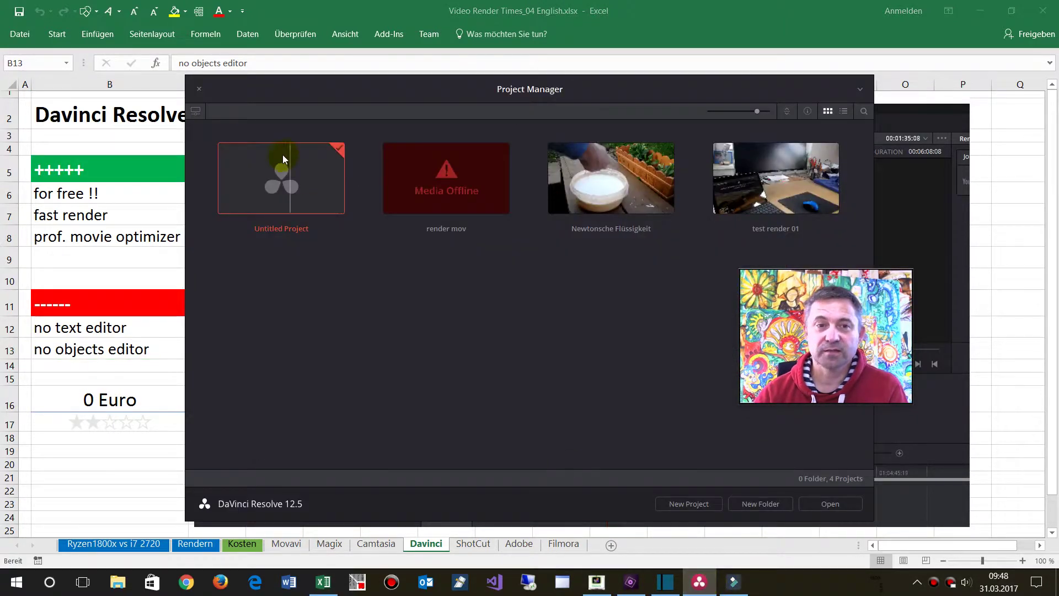
pyautogui.moveTo(260, 94); pyautogui.dragTo(148, 42)
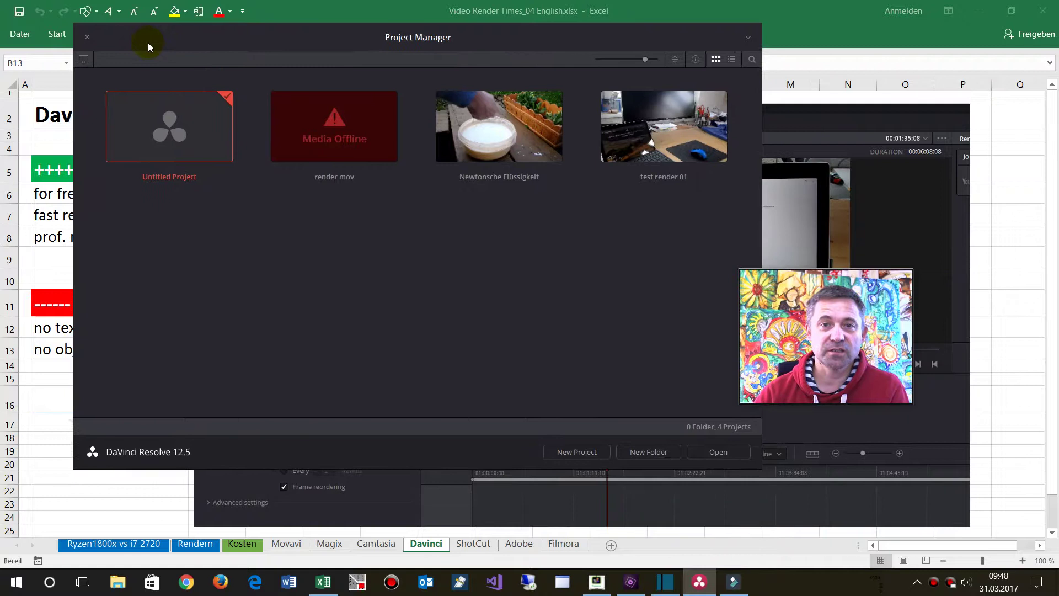
pyautogui.click(230, 121)
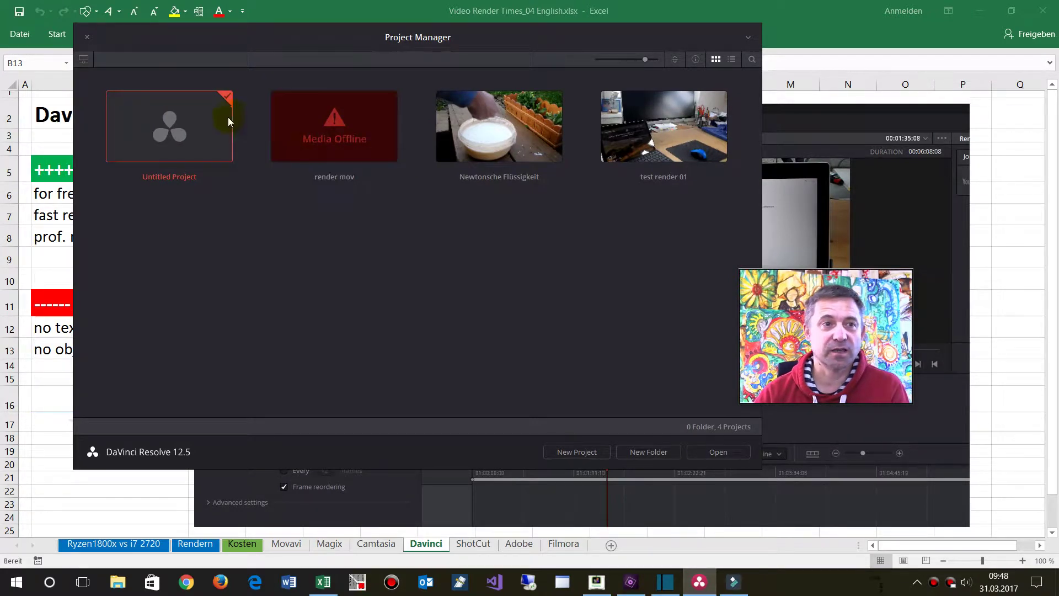
pyautogui.doubleClick(189, 128)
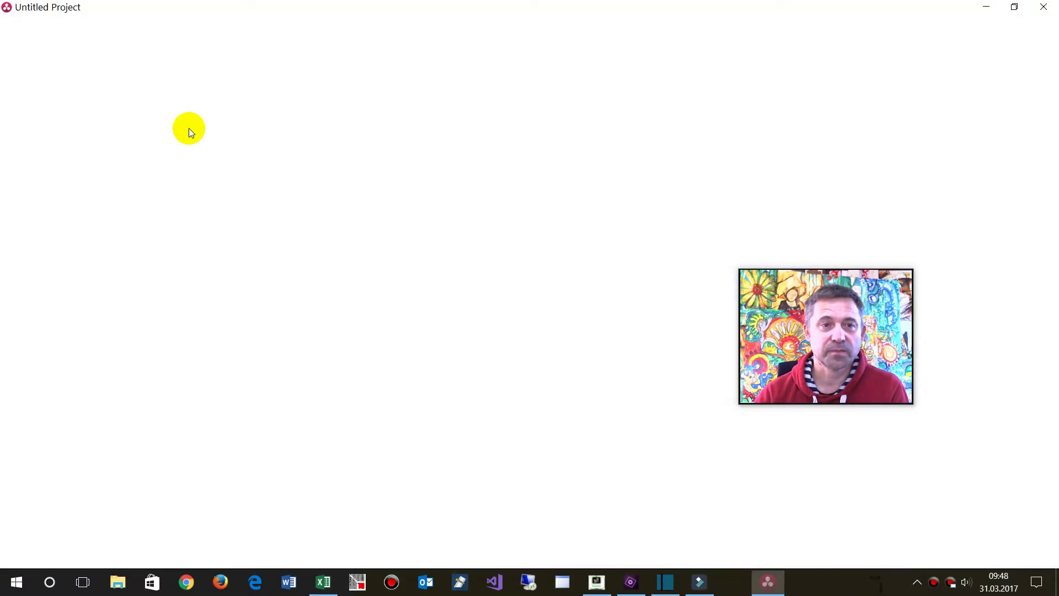
# Add _Test_Mov_to_mp4.MOV and _Video2.m2ts from the Test GPU folder on drive C to the media pool, keeping the project frame rate.
pyautogui.click(9, 128)
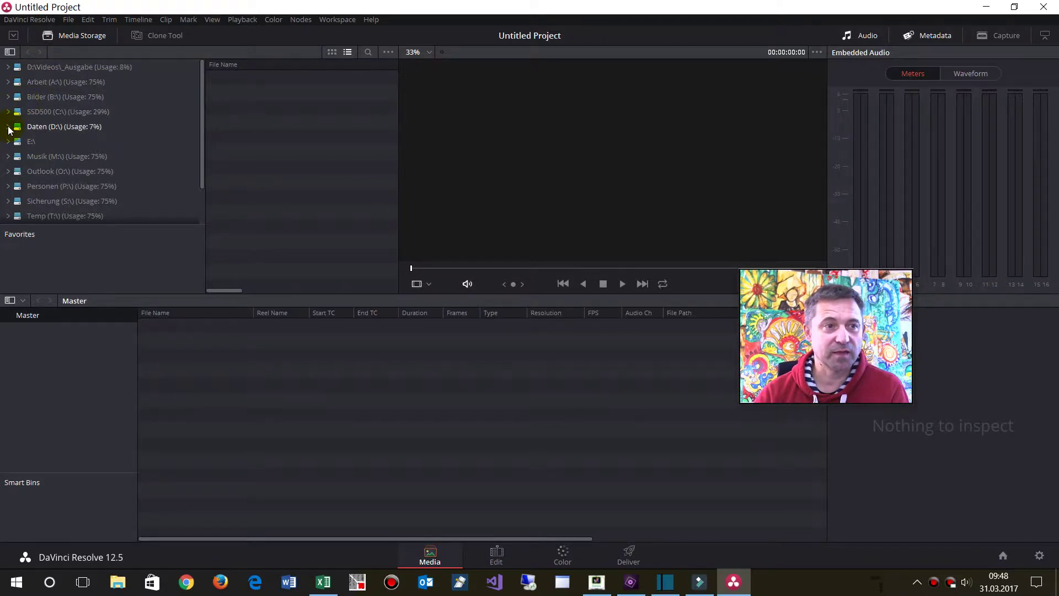
pyautogui.click(9, 112)
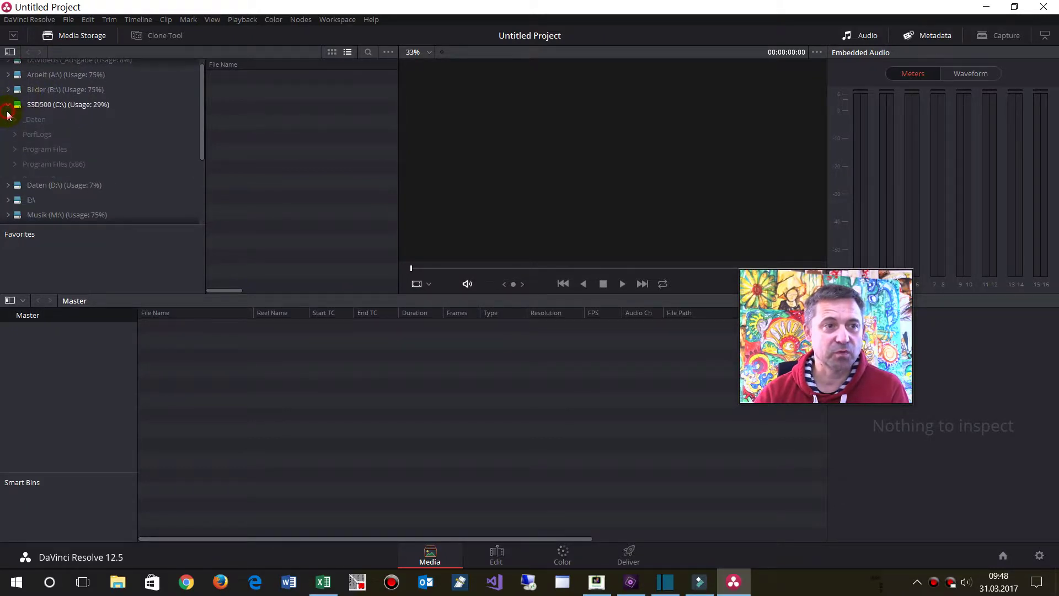
pyautogui.click(35, 114)
pyautogui.doubleClick(245, 237)
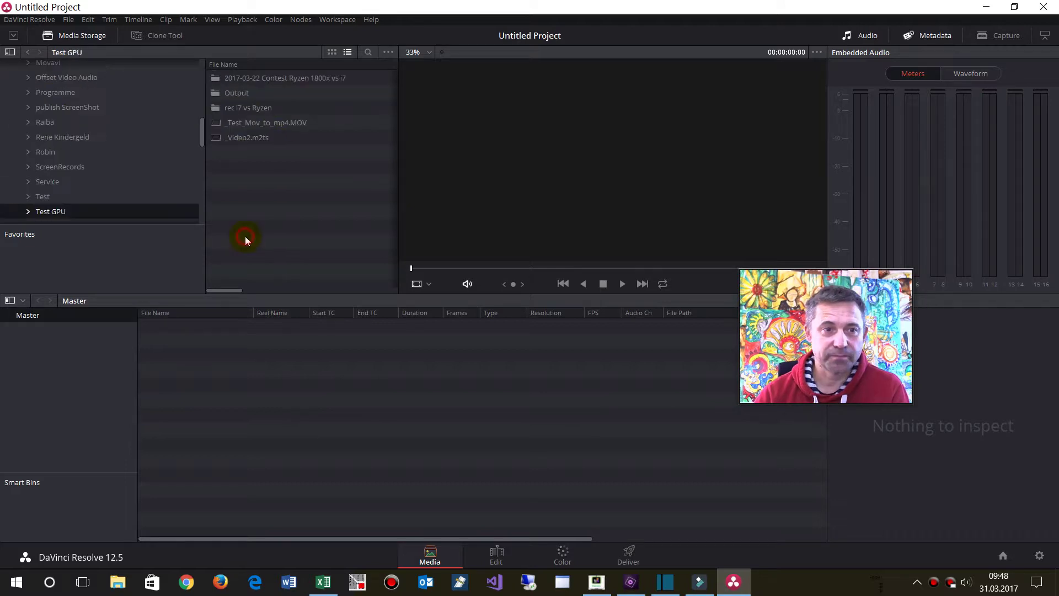
pyautogui.click(247, 124)
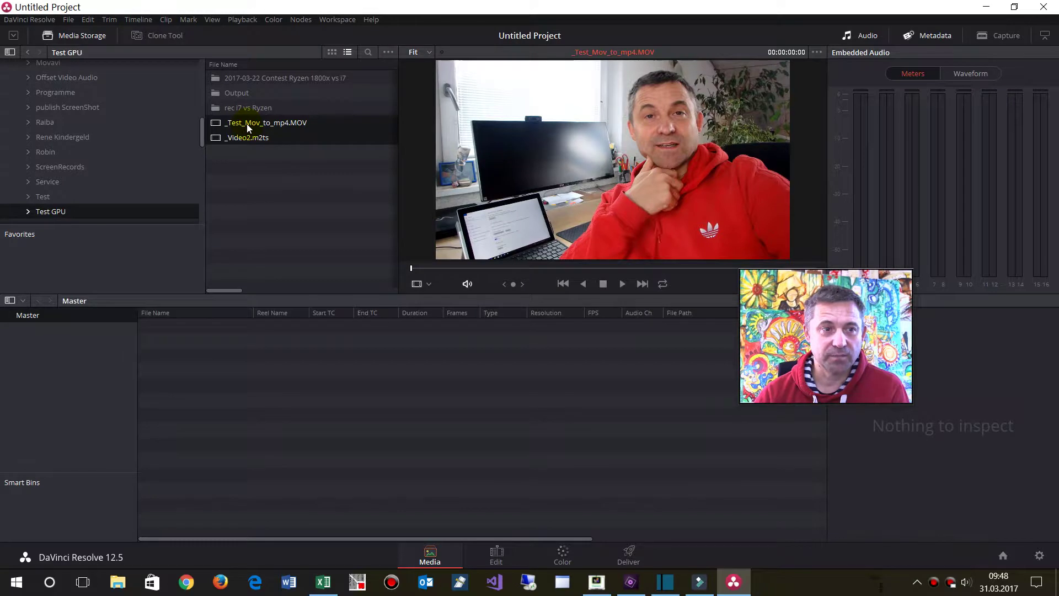
pyautogui.moveTo(160, 340); pyautogui.dragTo(154, 344)
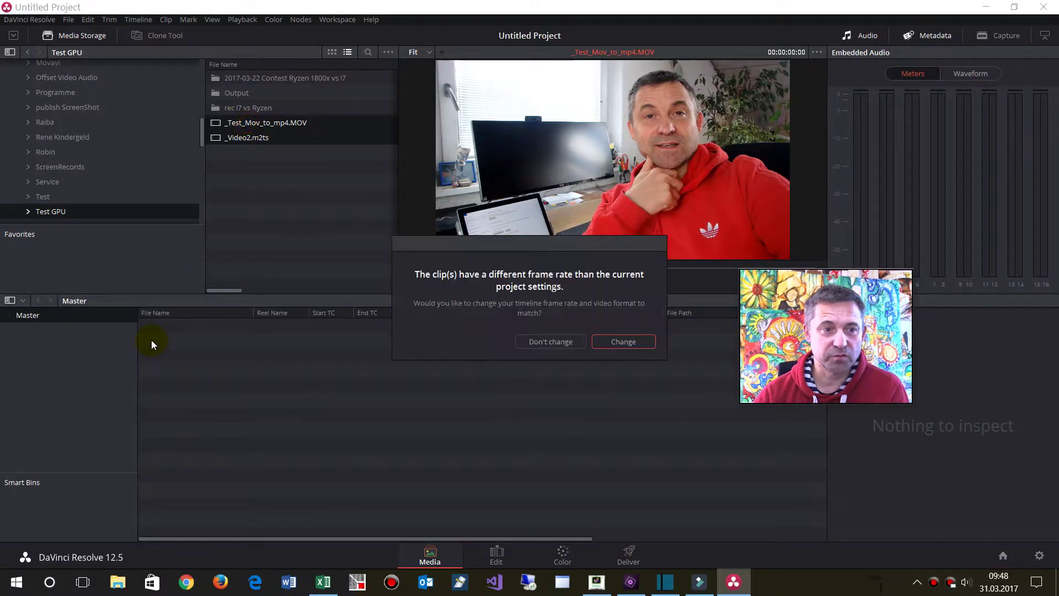
pyautogui.click(565, 343)
# Select the imported clips in turn, and open the Edit page with the media pool shown.
pyautogui.click(204, 339)
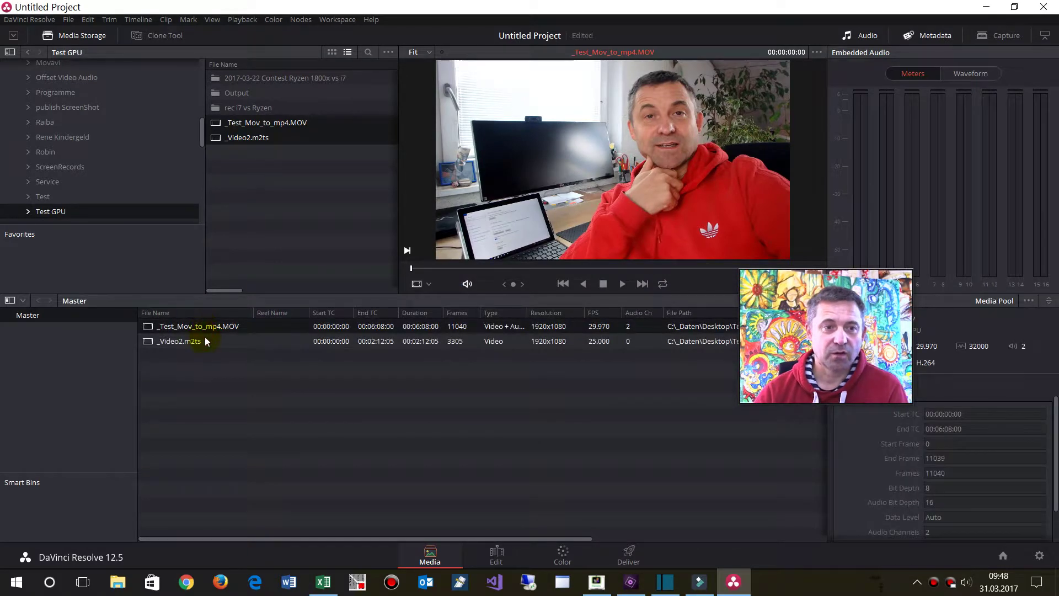
pyautogui.click(209, 330)
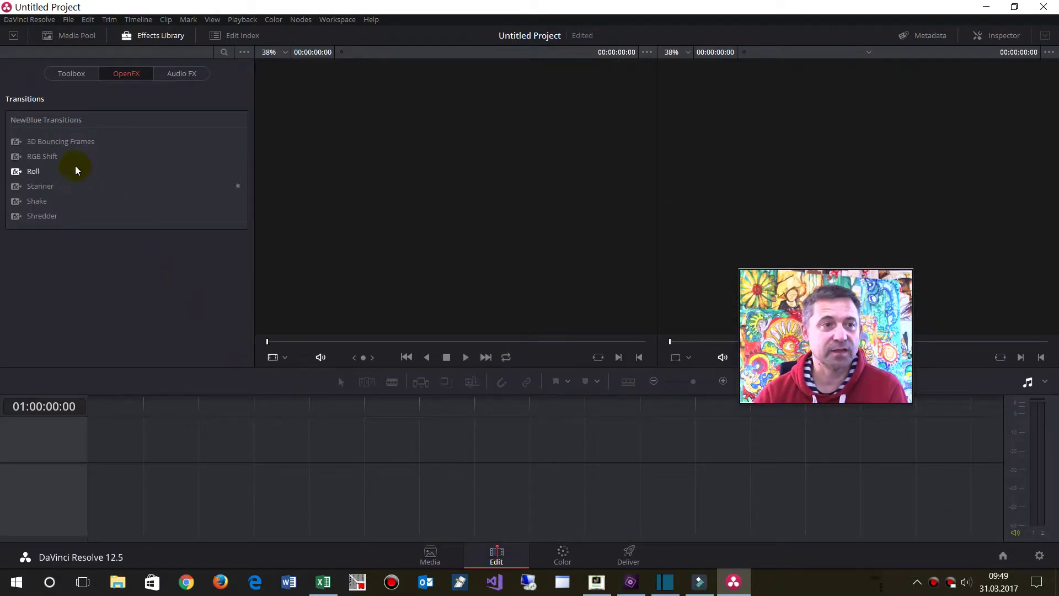
pyautogui.click(72, 35)
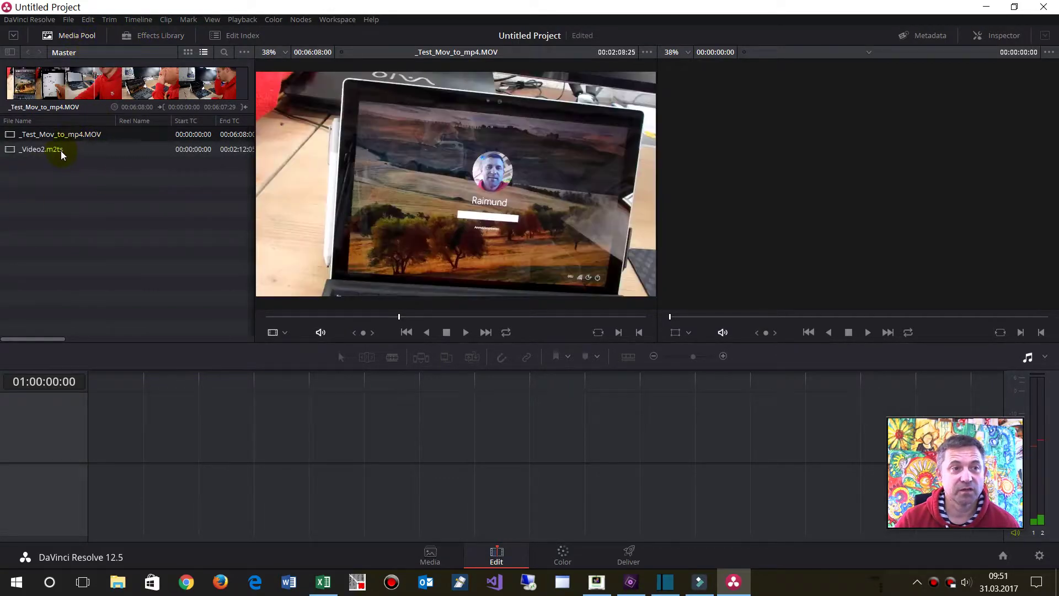
# Place _Test_Mov_to_mp4.MOV and _Video2.m2ts together from the media pool on the empty timeline.
pyautogui.click(61, 149)
pyautogui.click(67, 137)
pyautogui.keyDown('shift'); pyautogui.click(71, 148); pyautogui.keyUp('shift')
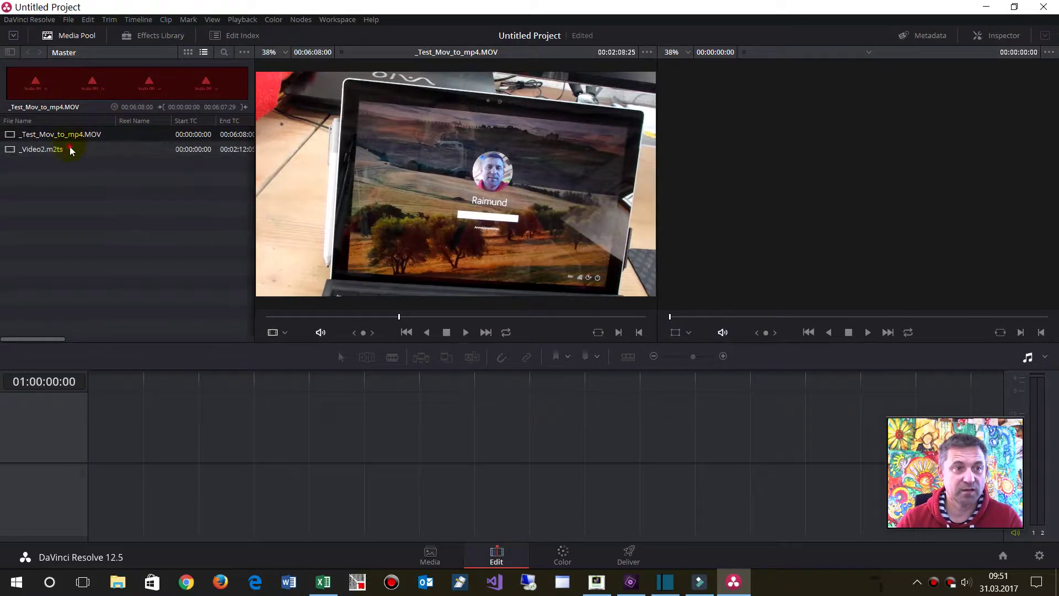
pyautogui.moveTo(72, 136); pyautogui.dragTo(195, 445)
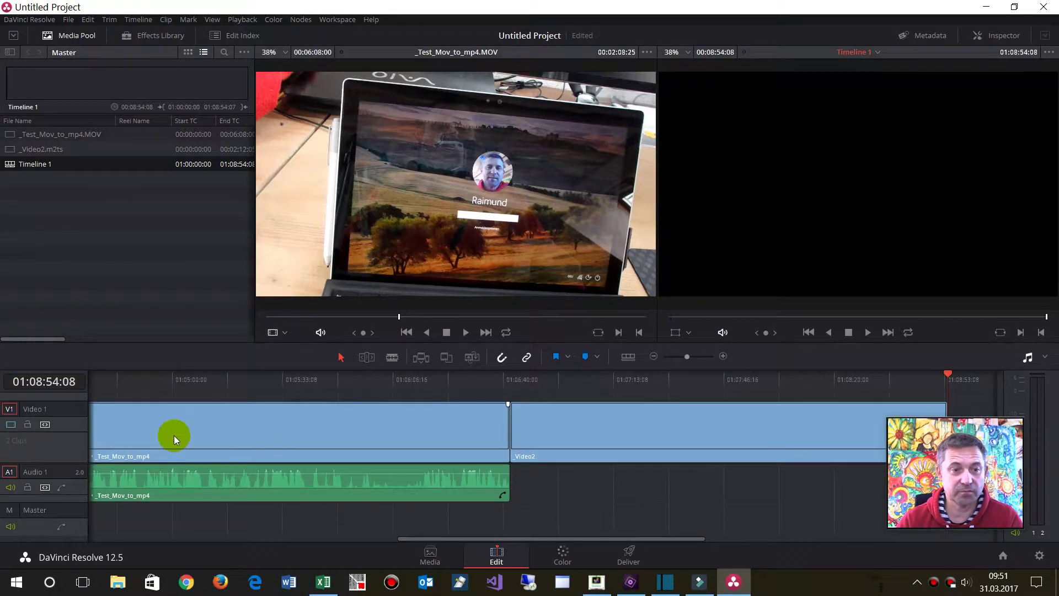
# Delete the Video2 clip from the end of the timeline.
pyautogui.click(557, 491)
pyautogui.click(562, 430)
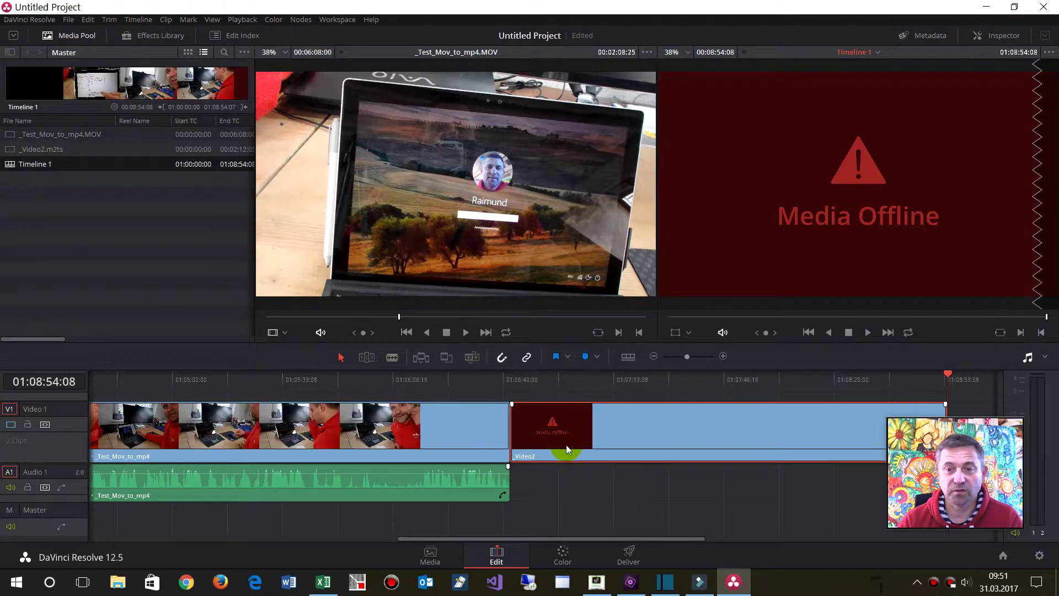
pyautogui.press('Delete')
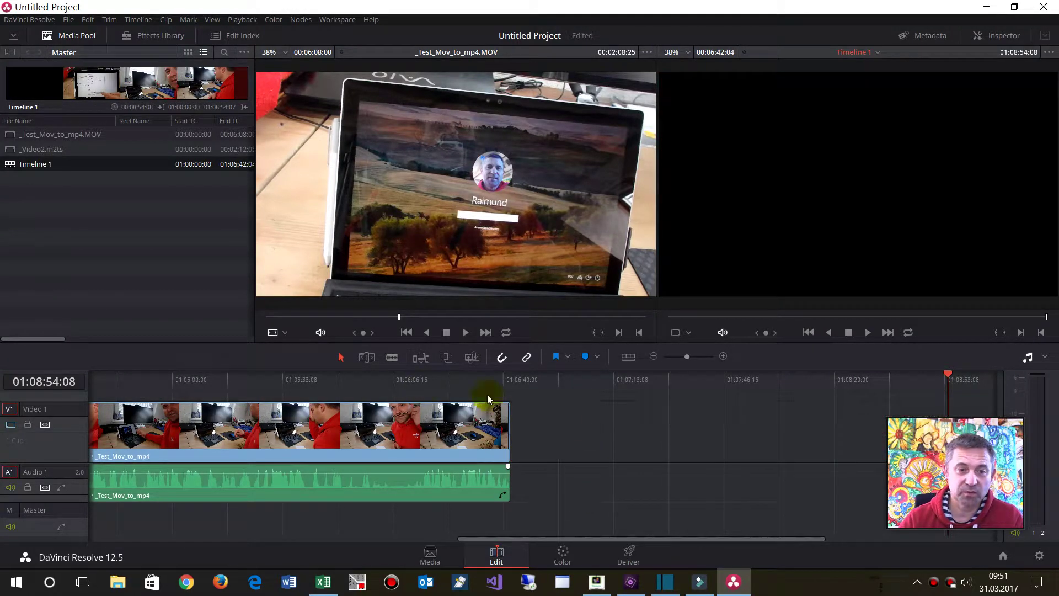
# Go back to the beginning of the timeline and place the playhead at 01:02:29:00.
pyautogui.click(394, 539)
pyautogui.moveTo(640, 438); pyautogui.dragTo(467, 439)
pyautogui.moveTo(316, 389); pyautogui.dragTo(435, 408)
pyautogui.click(582, 379)
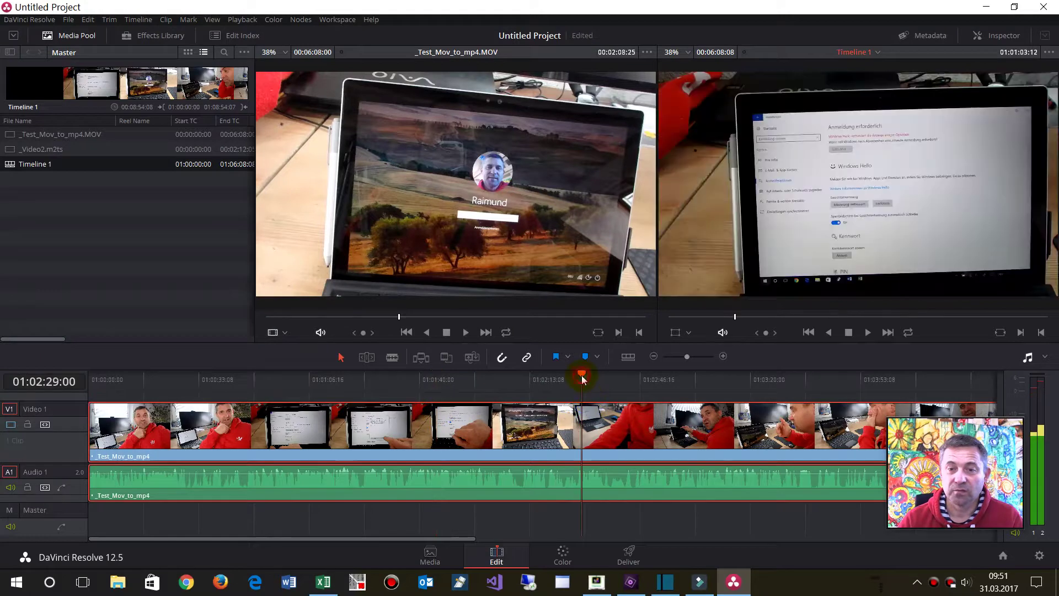
# Blade the _Test_Mov_to_mp4 clip at about 01:02:43 and 01:03:12, and cut away the segment after the second split.
pyautogui.click(392, 357)
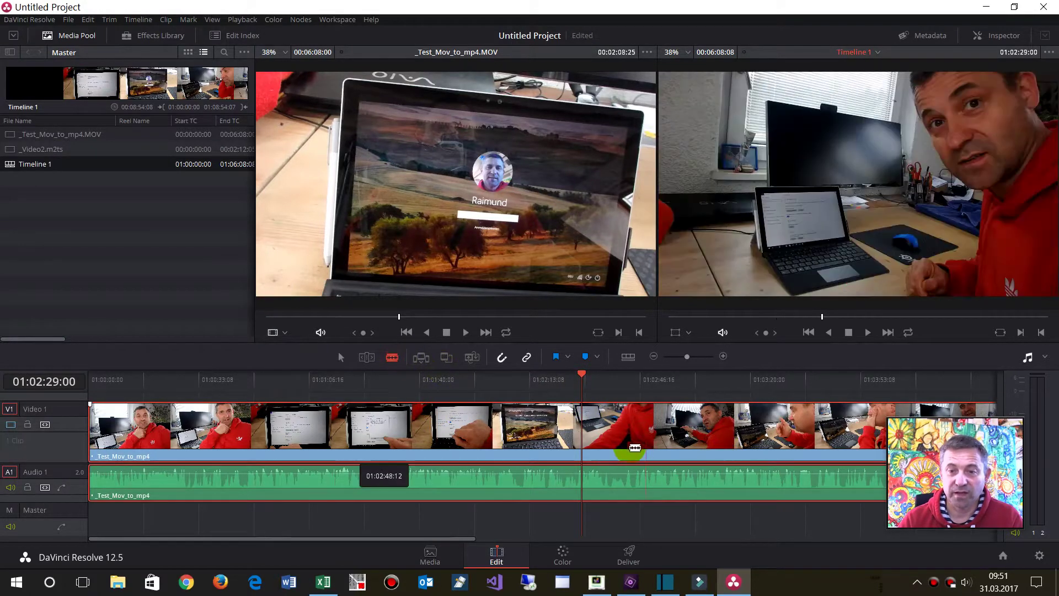
pyautogui.click(629, 449)
pyautogui.click(725, 429)
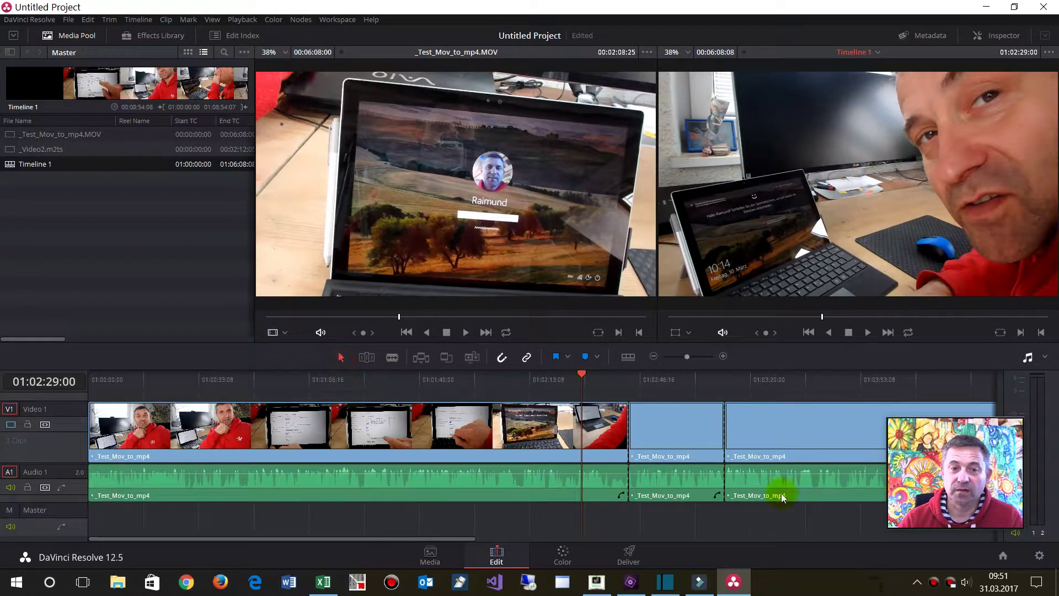
pyautogui.click(767, 434)
pyautogui.rightClick(766, 434)
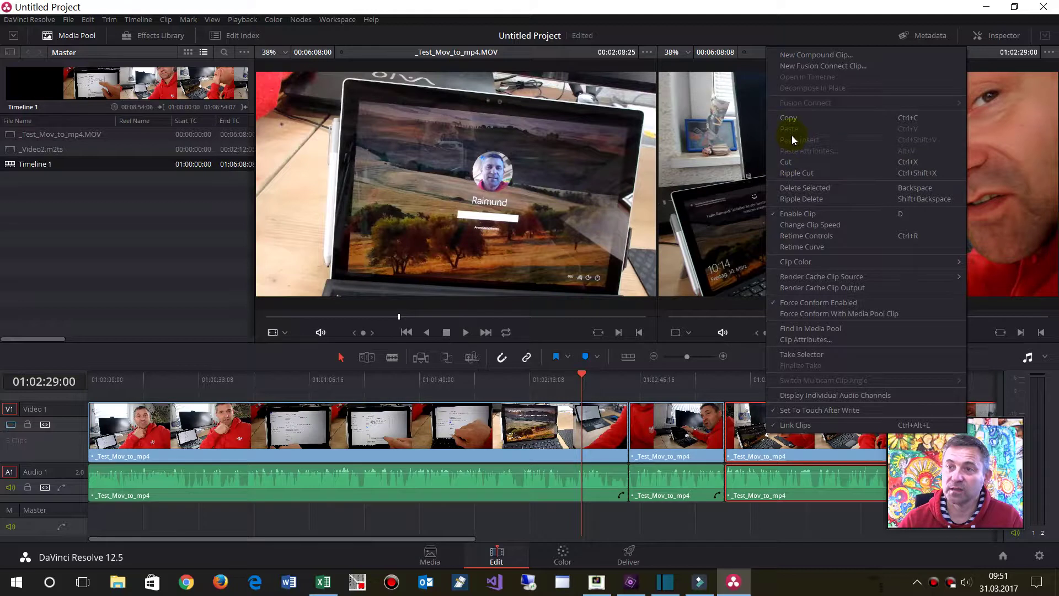
pyautogui.click(791, 166)
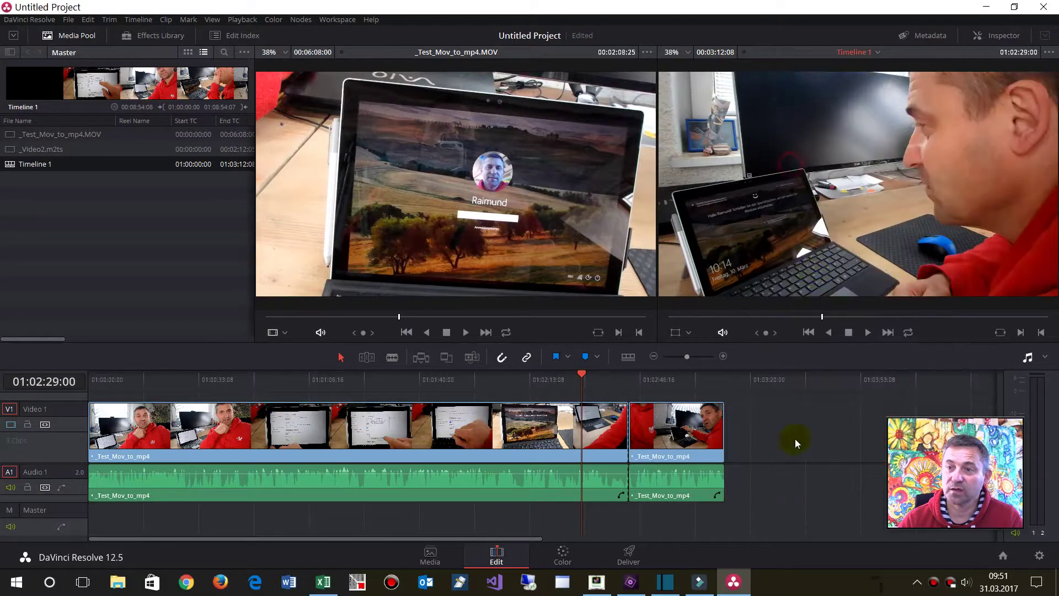
# View the available clip commands for the short second segment, and move the playhead to 01:01:54:16.
pyautogui.rightClick(669, 440)
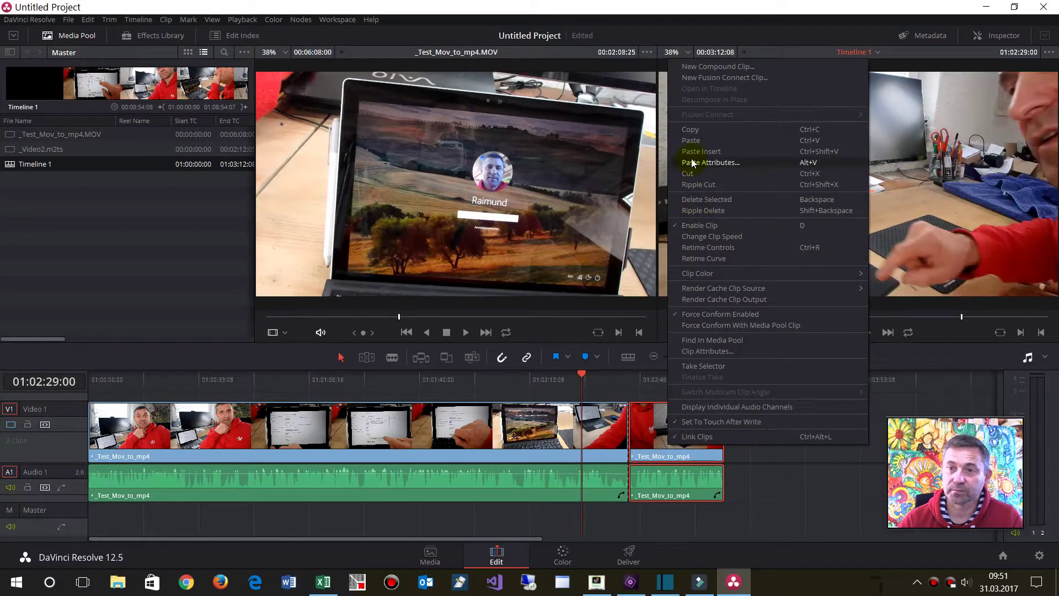
pyautogui.click(565, 512)
pyautogui.moveTo(581, 375); pyautogui.dragTo(485, 380)
pyautogui.click(468, 393)
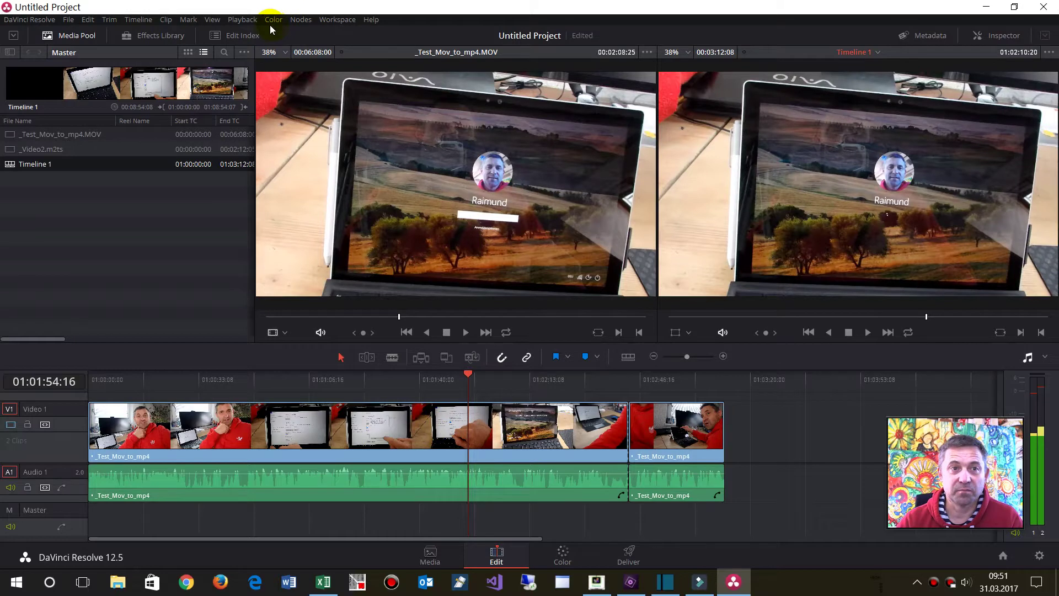
# Look through the Effects Library transitions, the Edit Index and the available timeline commands.
pyautogui.click(179, 37)
pyautogui.scroll(-5, 47, 261)
pyautogui.scroll(6, 47, 260)
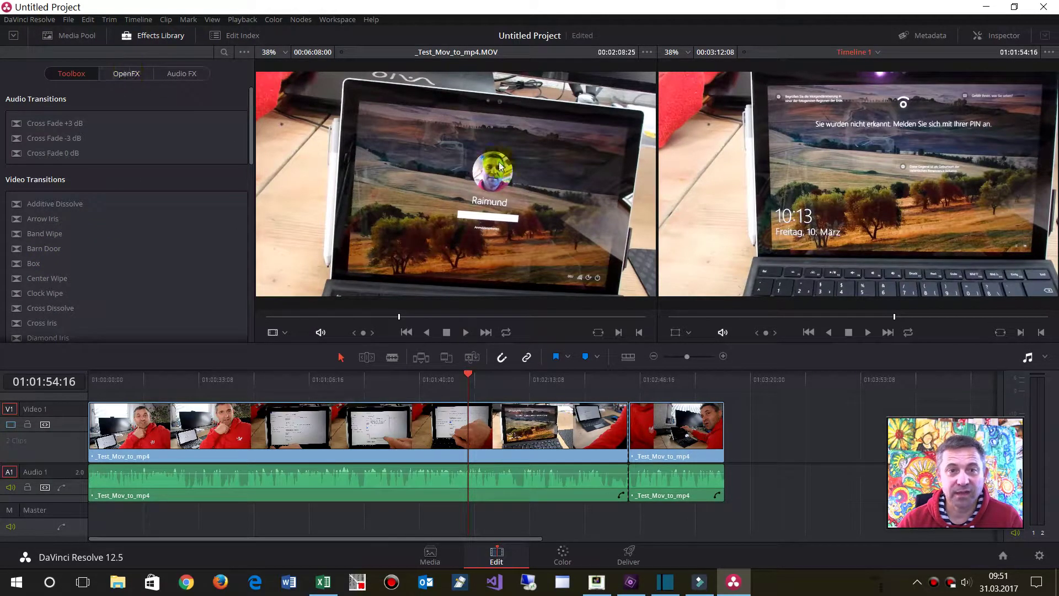
pyautogui.click(245, 37)
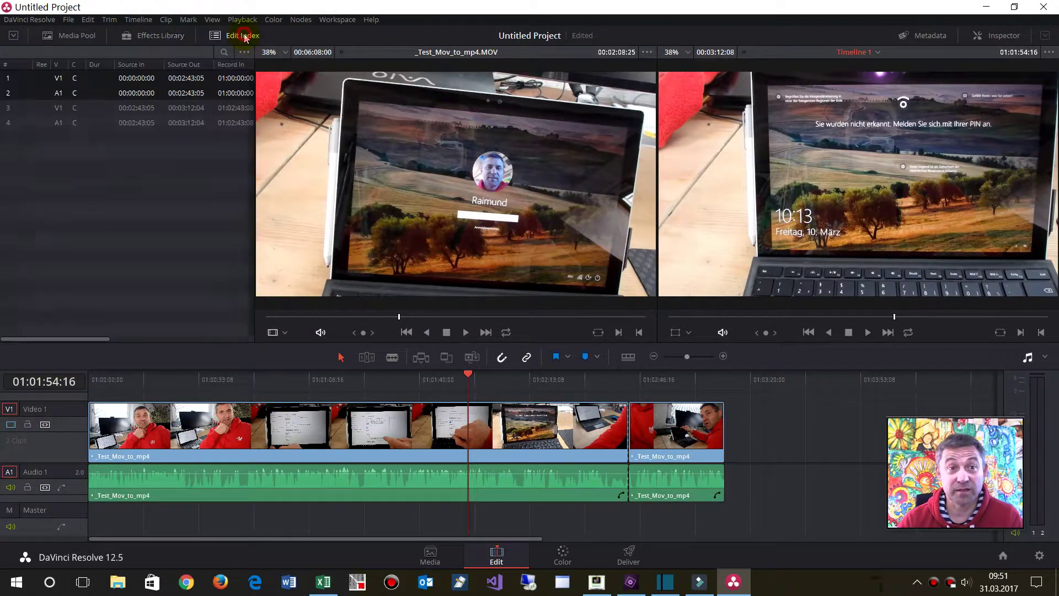
pyautogui.click(162, 20)
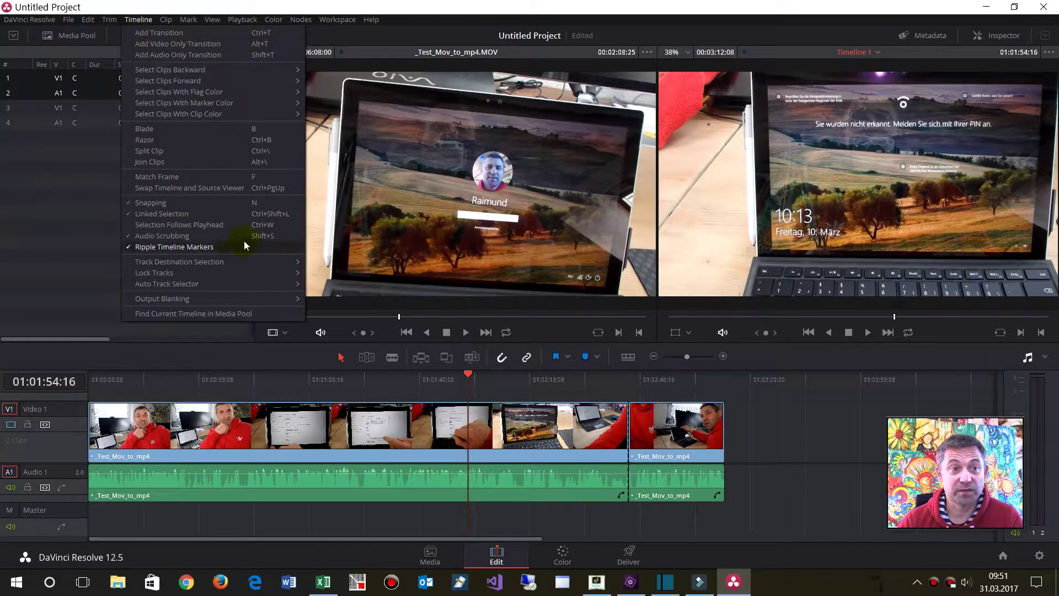
pyautogui.click(468, 205)
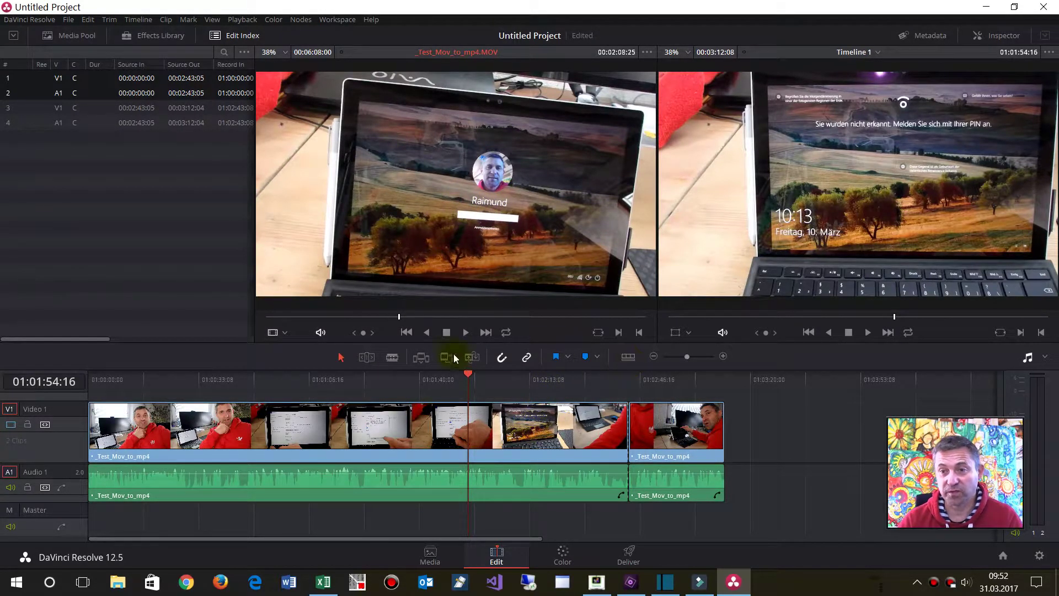
# Open the Color page, reposition corrector node 01 in the node graph, and enable a gradient window on it.
pyautogui.click(568, 556)
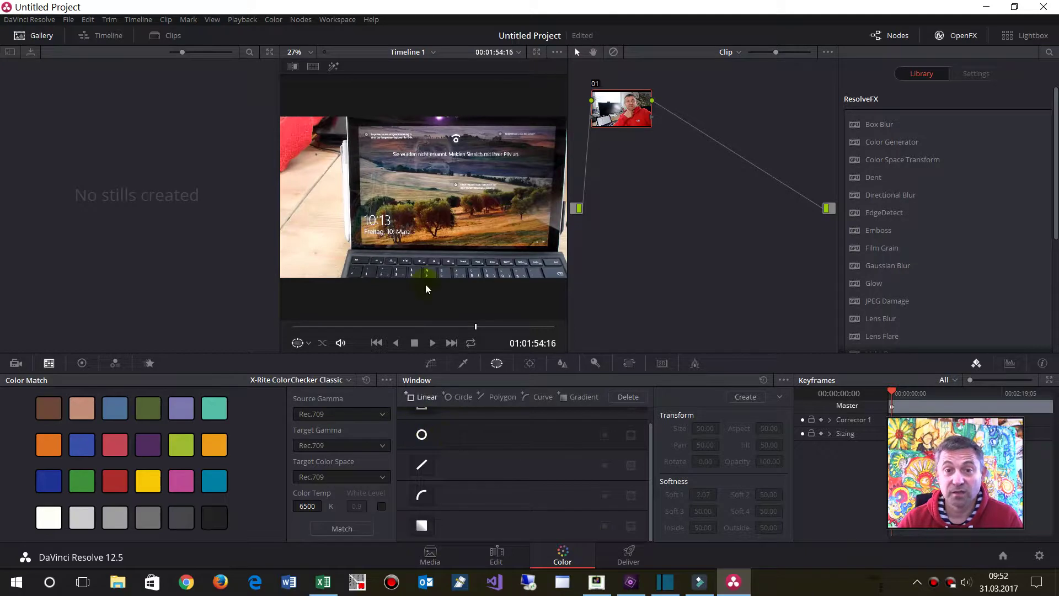
pyautogui.moveTo(619, 113); pyautogui.dragTo(663, 140)
pyautogui.click(595, 292)
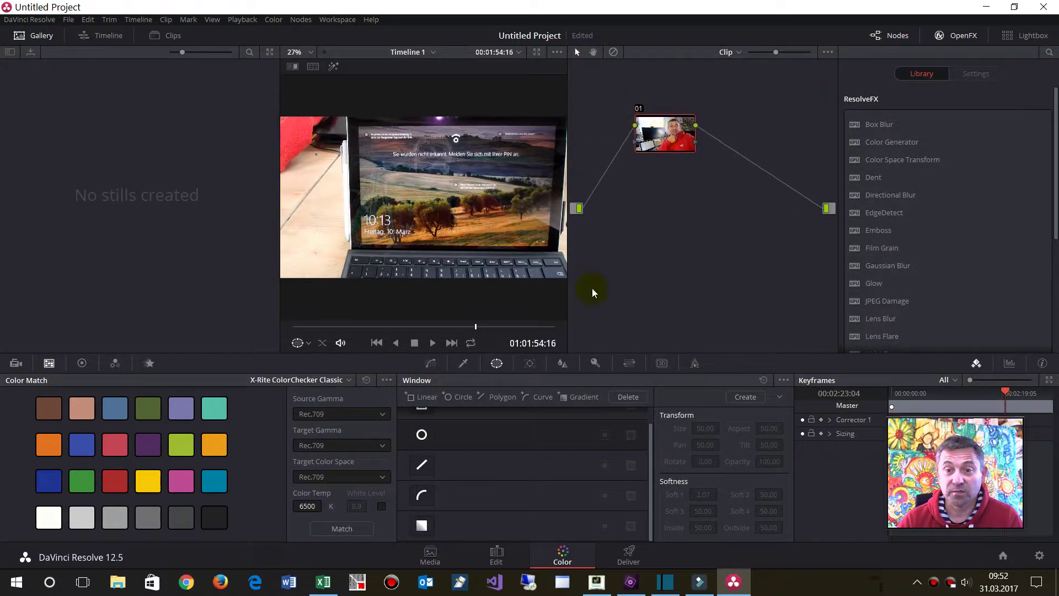
pyautogui.click(656, 137)
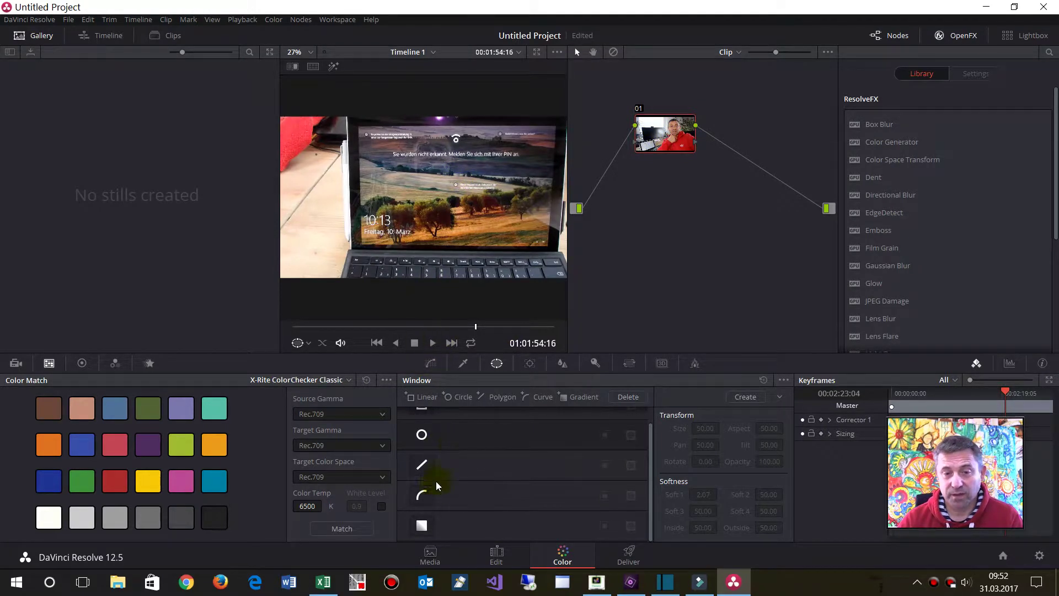
pyautogui.click(421, 526)
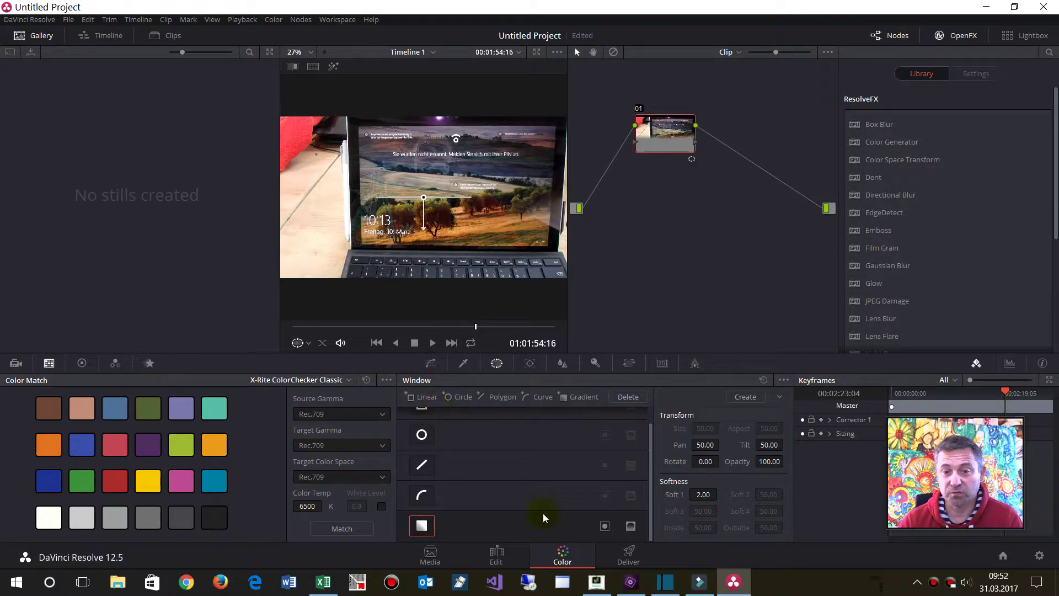
# Examine the Blur, Tracker, Window and Curves palettes for the selected node.
pyautogui.click(562, 363)
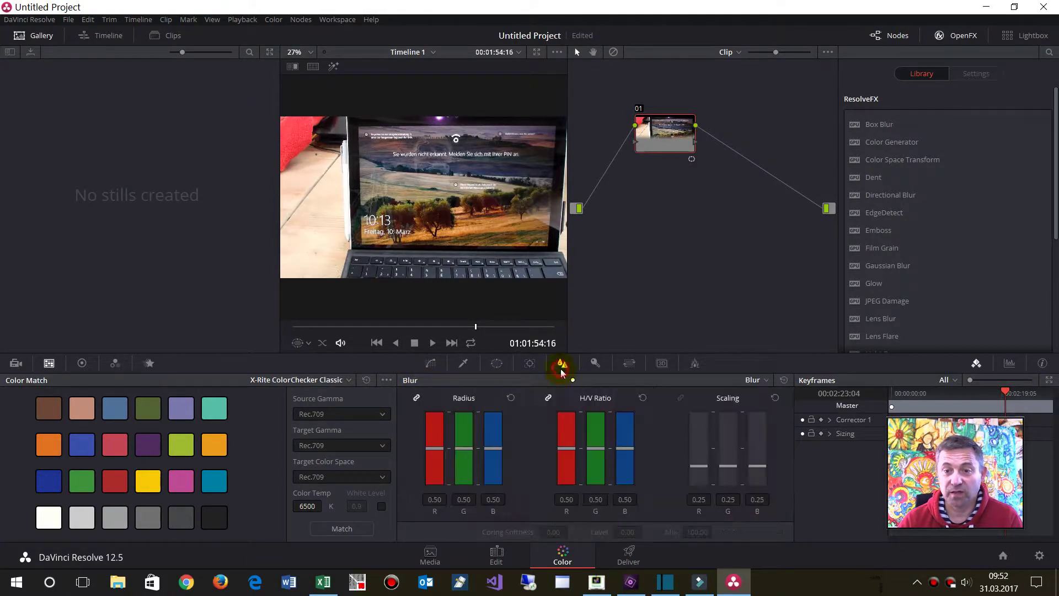
pyautogui.click(530, 363)
pyautogui.click(498, 363)
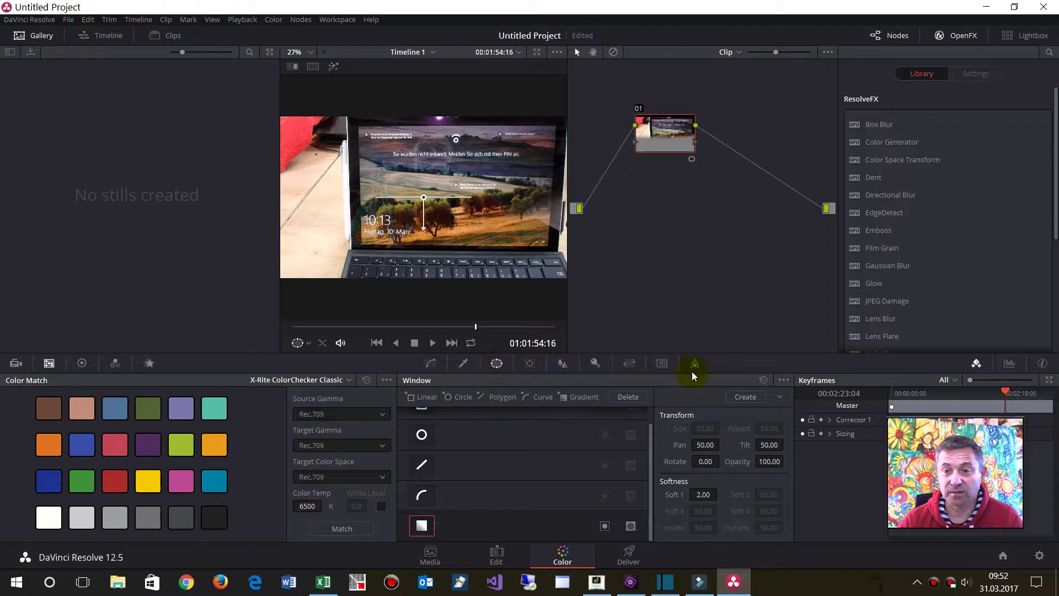
pyautogui.click(425, 364)
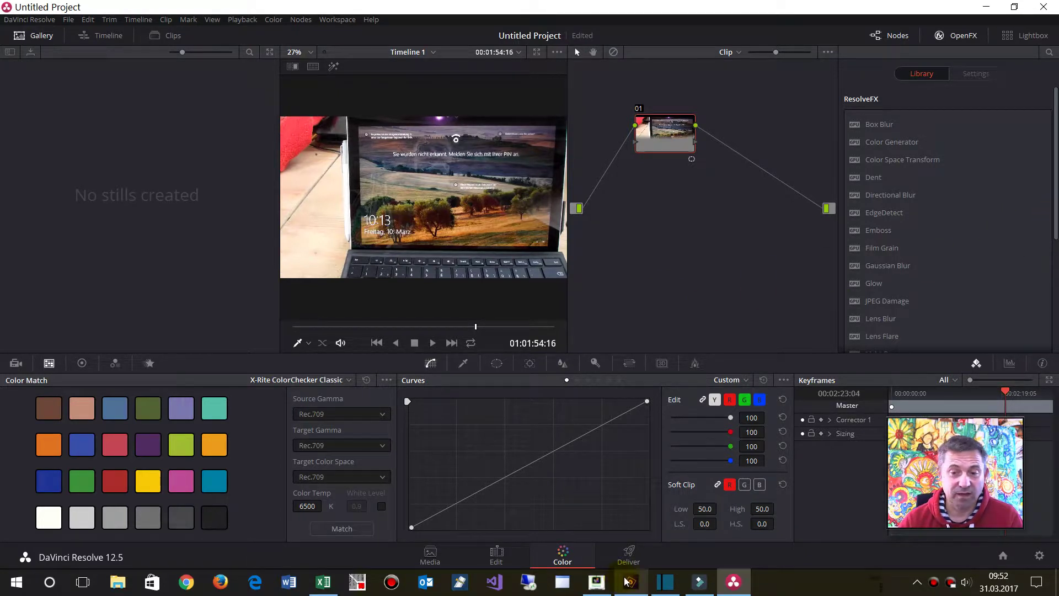
# Open the Deliver page and choose the YouTube 1080p render preset.
pyautogui.click(628, 558)
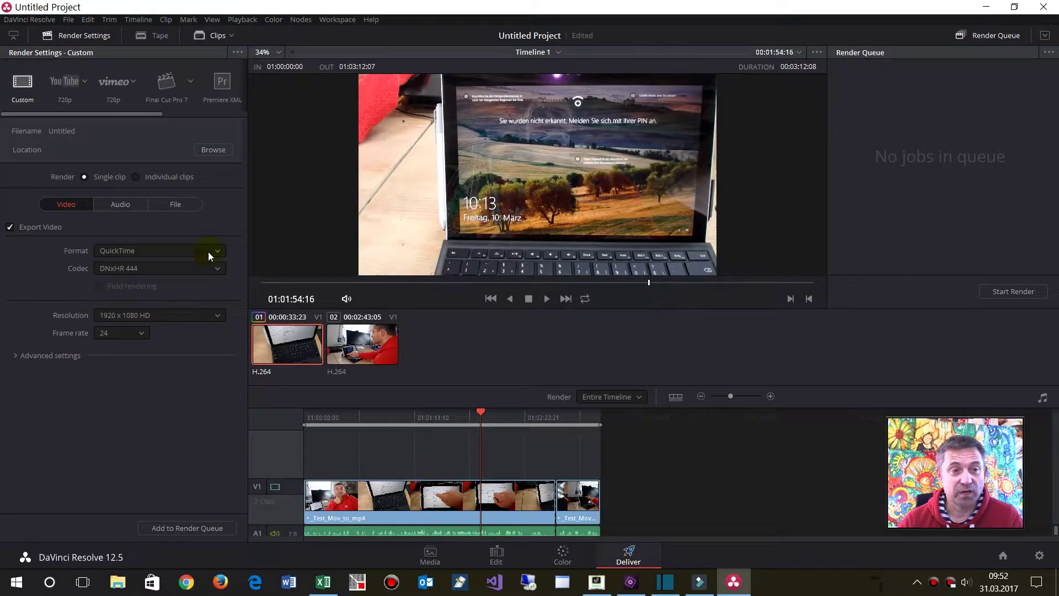
pyautogui.click(82, 81)
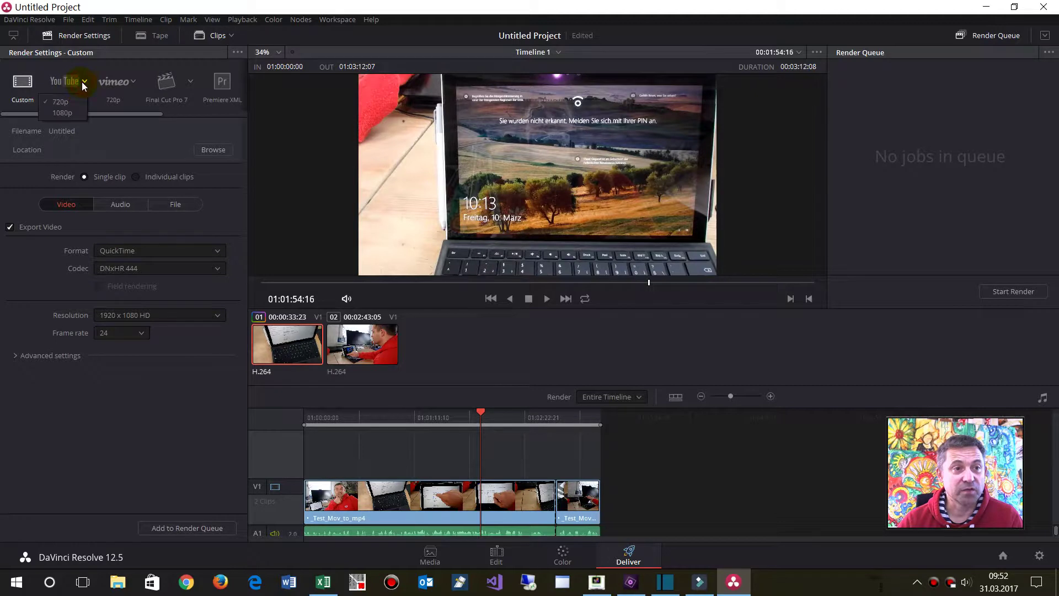
pyautogui.click(67, 111)
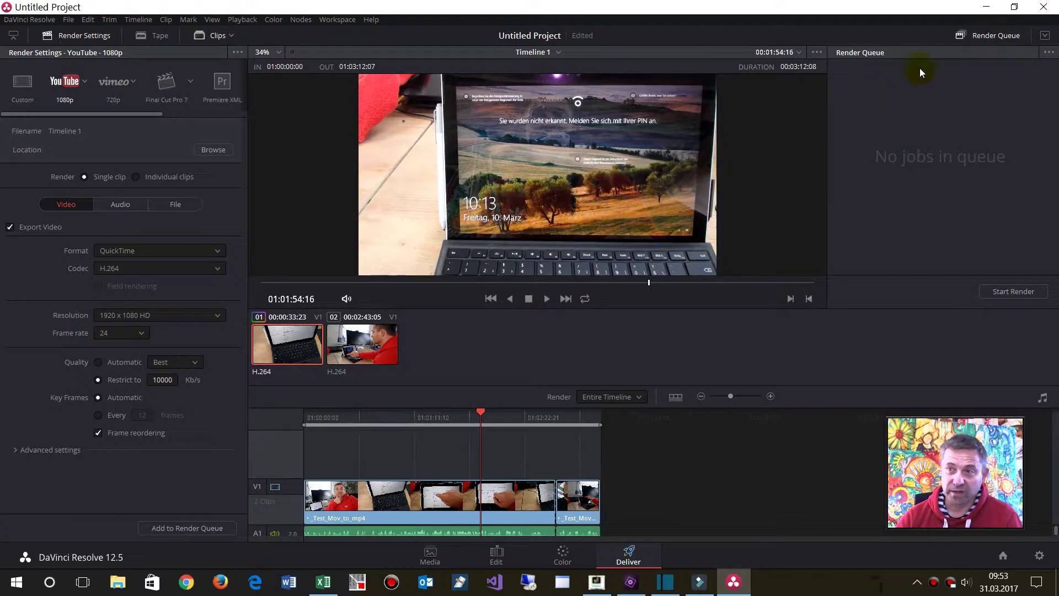
# Switch to the Excel workbook to present the ShotCut sheet's pros and cons, and bring up the Shotcut program.
pyautogui.click(983, 7)
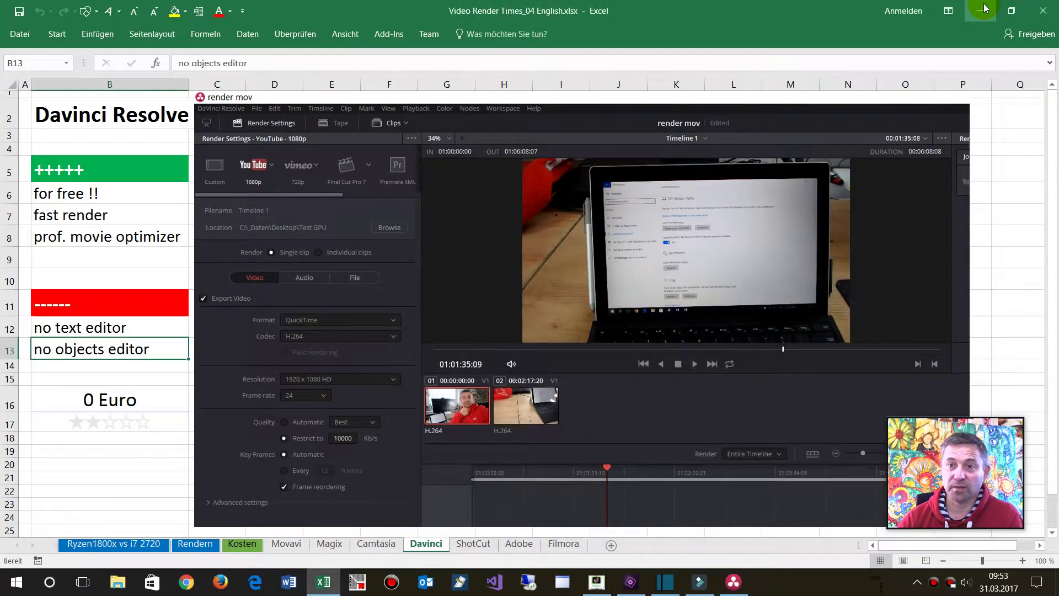
pyautogui.click(476, 545)
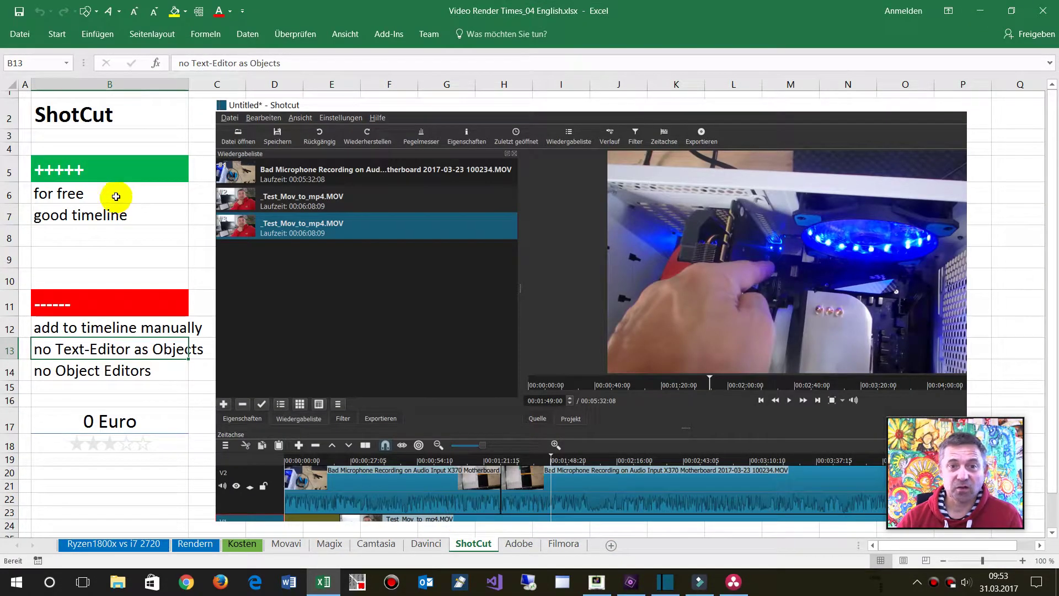
pyautogui.click(664, 582)
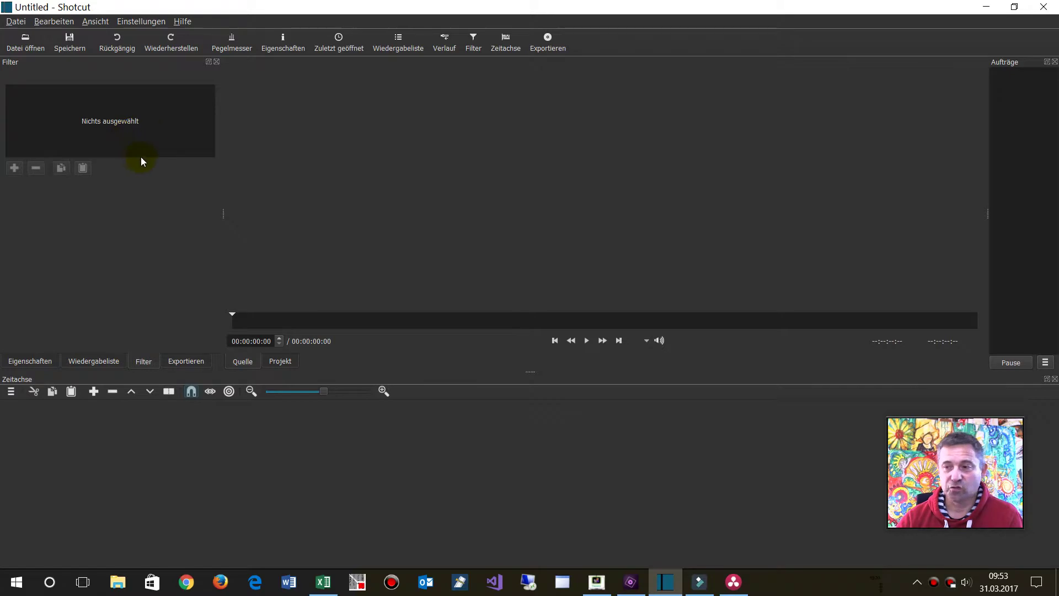
# Open _Test_Mov_to_mp4.MOV and _Video2.m2ts from the Test GPU folder in Shotcut.
pyautogui.click(21, 45)
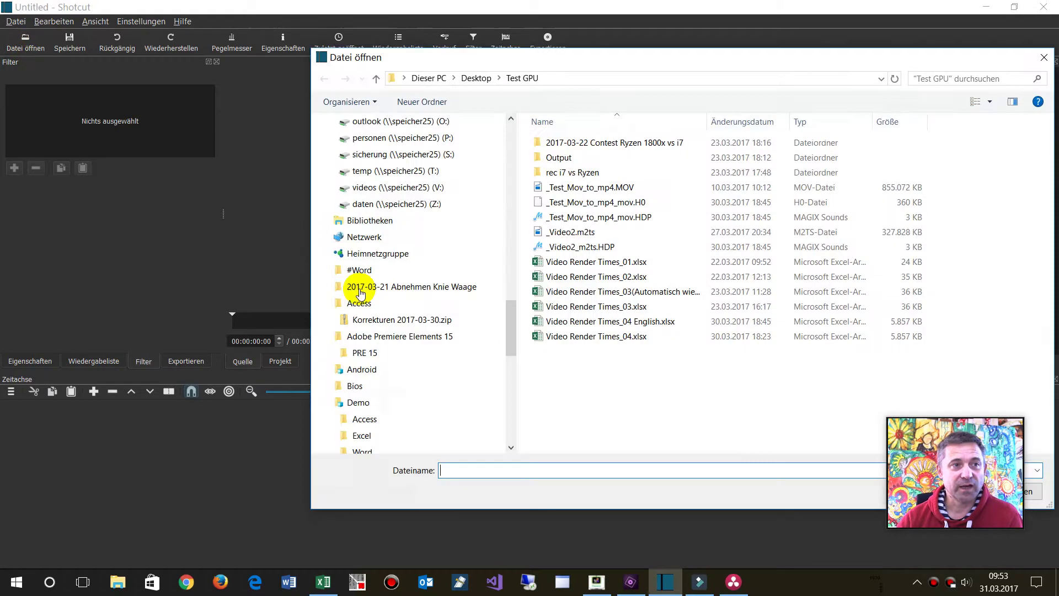
pyautogui.click(567, 190)
pyautogui.keyDown('ctrl'); pyautogui.click(567, 233); pyautogui.keyUp('ctrl')
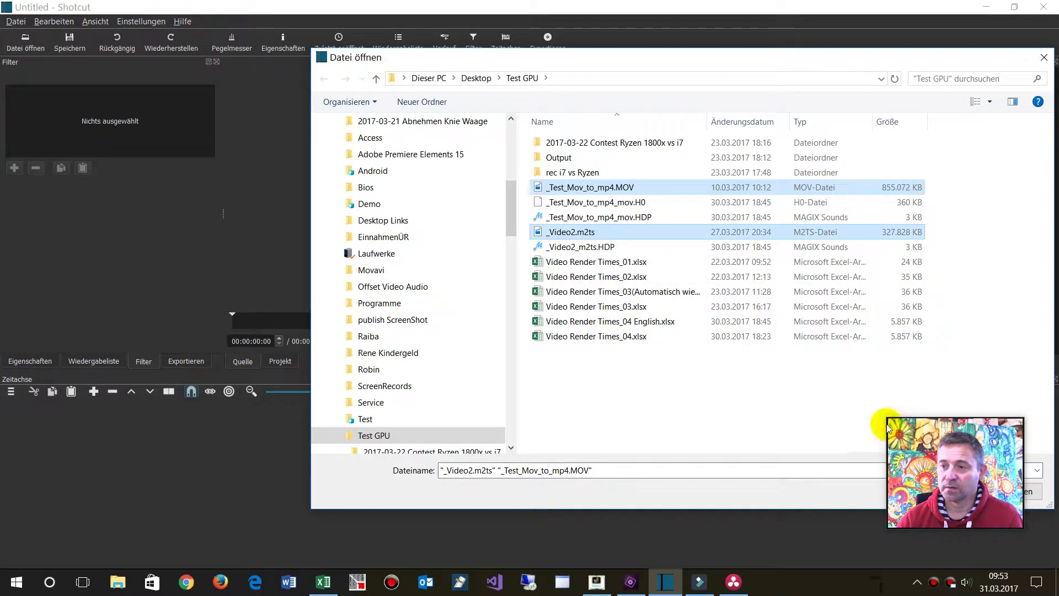
pyautogui.click(933, 490)
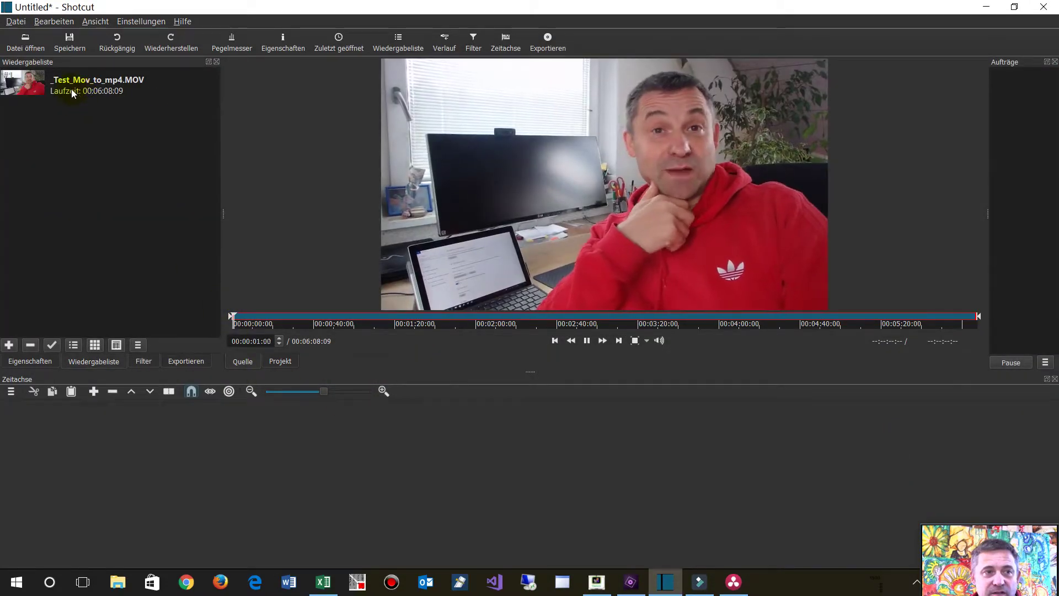
# Add _Test_Mov_to_mp4.MOV and _Video2.m2ts from the playlist to track V1, one after the other.
pyautogui.click(31, 85)
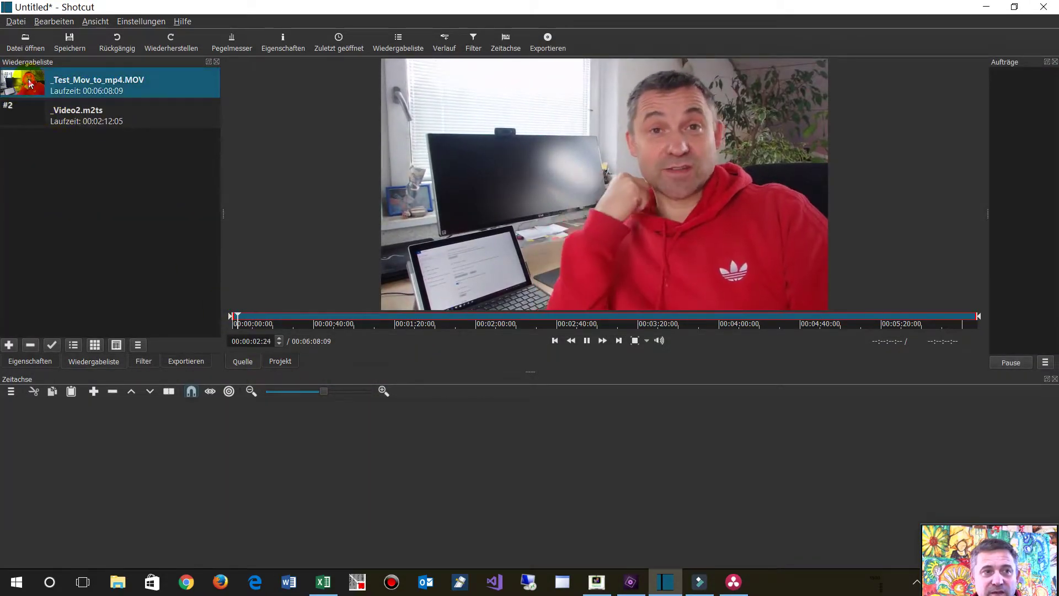
pyautogui.moveTo(31, 85); pyautogui.dragTo(40, 428)
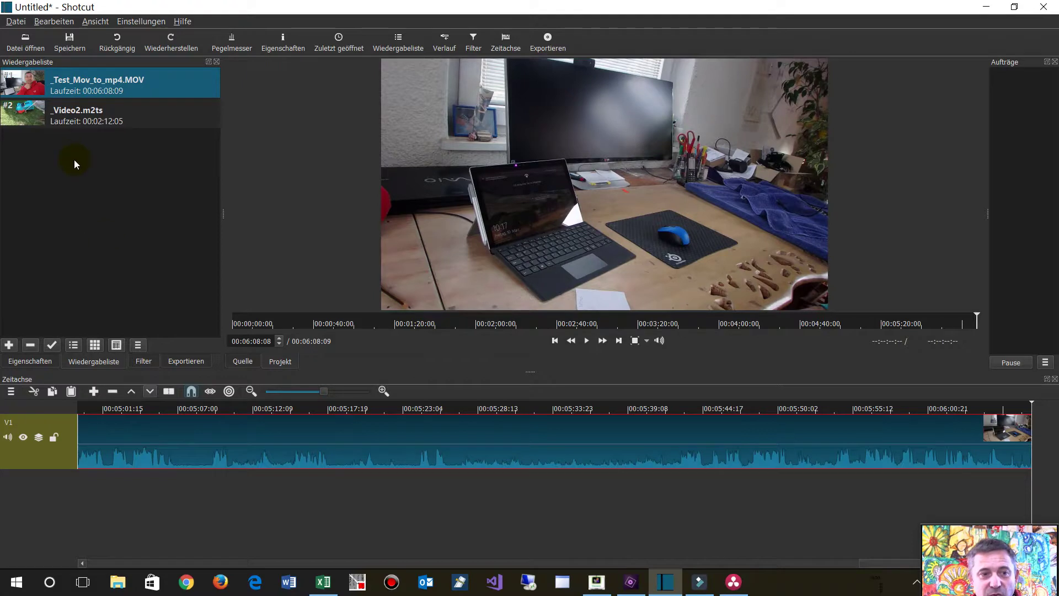
pyautogui.moveTo(66, 115); pyautogui.dragTo(99, 495)
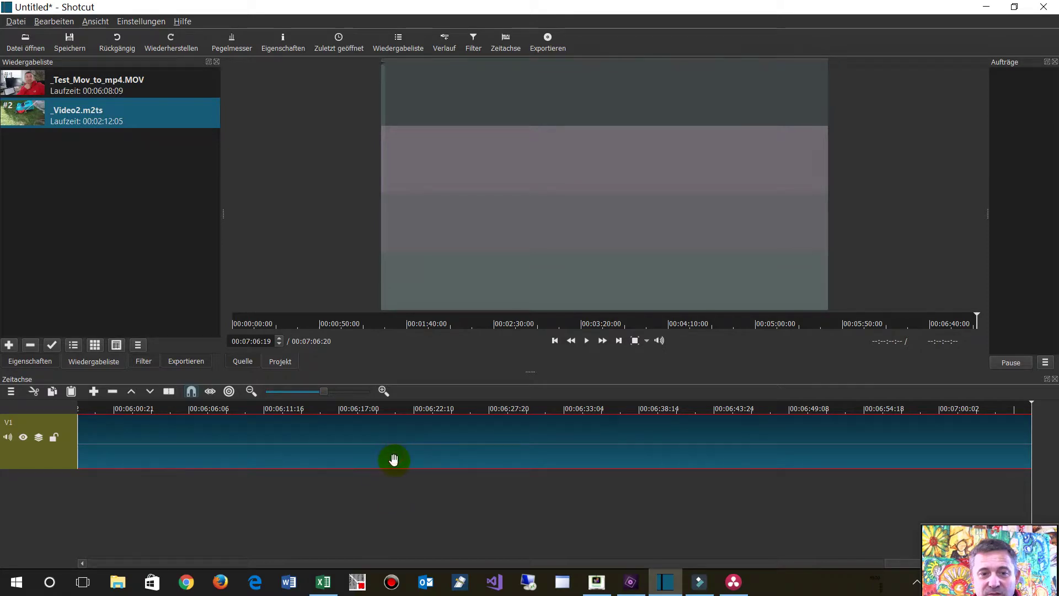
pyautogui.scroll(-2, 390, 451)
pyautogui.moveTo(394, 459); pyautogui.dragTo(232, 456)
pyautogui.scroll(-5, 231, 456)
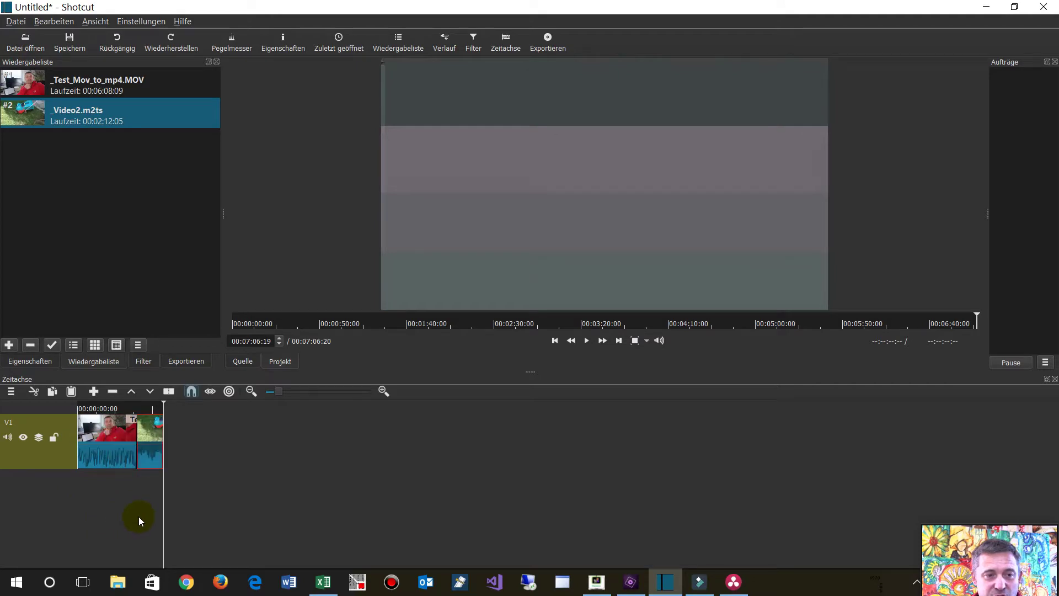
# Add a second video track and move the _Video2.m2ts clip from V1 to the start of V2.
pyautogui.scroll(5, 137, 517)
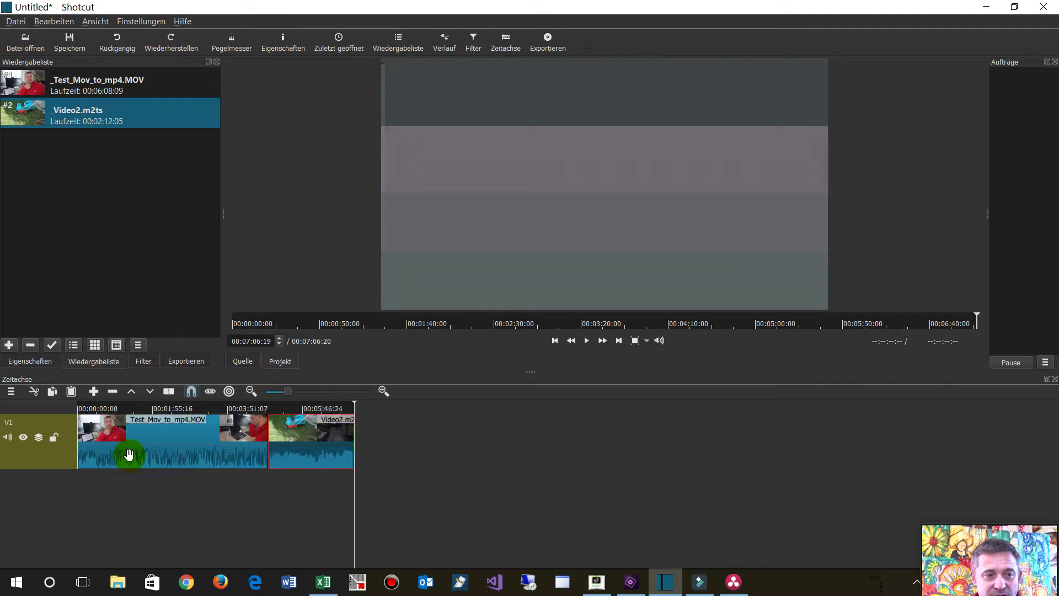
pyautogui.click(10, 392)
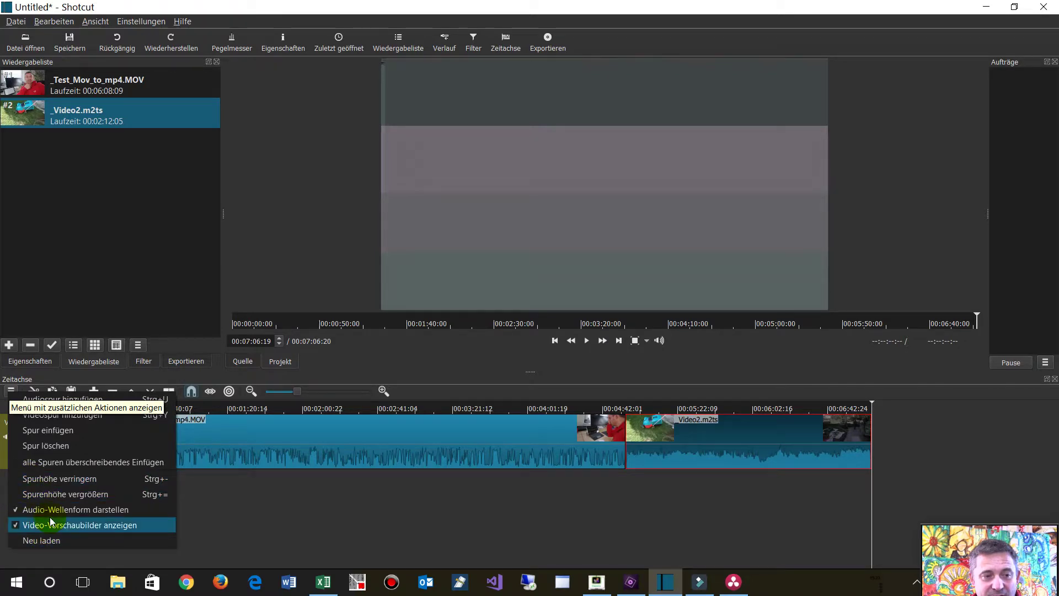
pyautogui.click(59, 414)
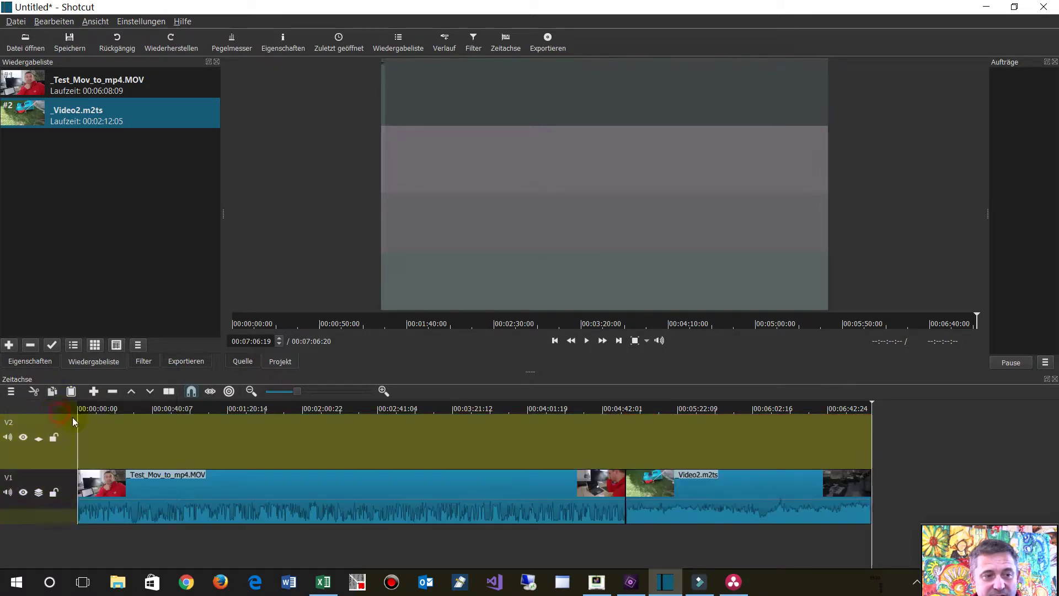
pyautogui.click(712, 505)
pyautogui.moveTo(711, 504); pyautogui.dragTo(253, 407)
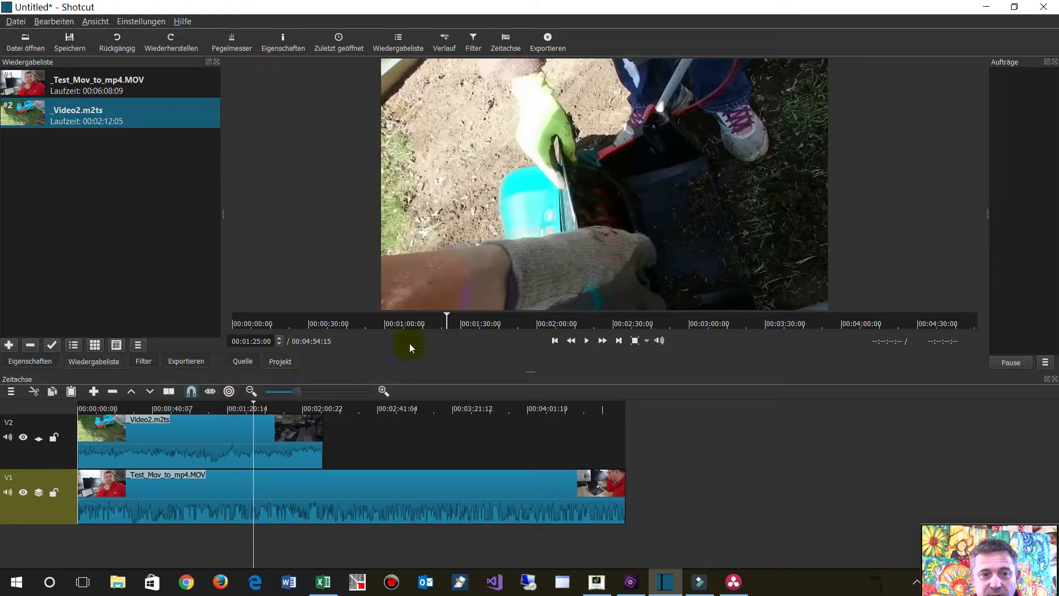
# Scrub through the section where the V2 clip overlaps the V1 clip to preview the result.
pyautogui.click(254, 407)
pyautogui.moveTo(253, 407); pyautogui.dragTo(278, 409)
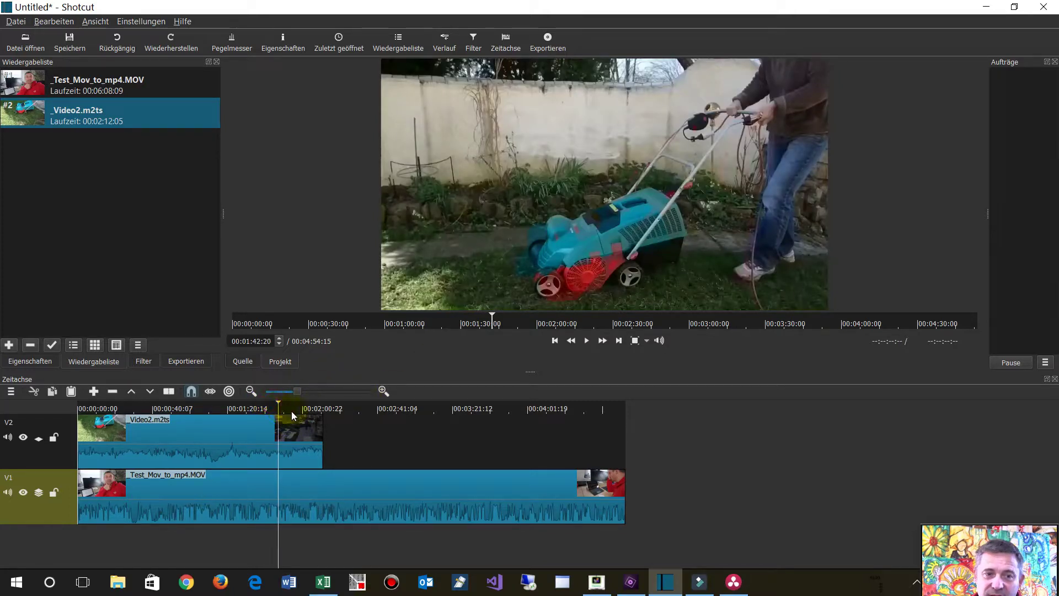
pyautogui.click(359, 478)
pyautogui.moveTo(359, 478); pyautogui.dragTo(74, 159)
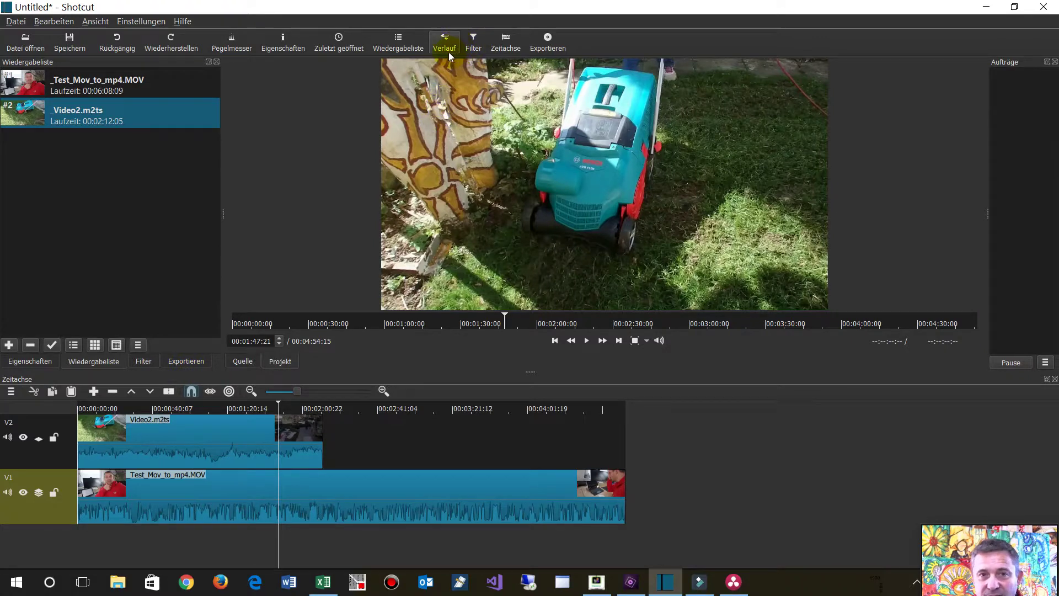
# Select the _Test_Mov_to_mp4.MOV clip on V1 and add the "HTML überlagern" filter to it.
pyautogui.click(473, 39)
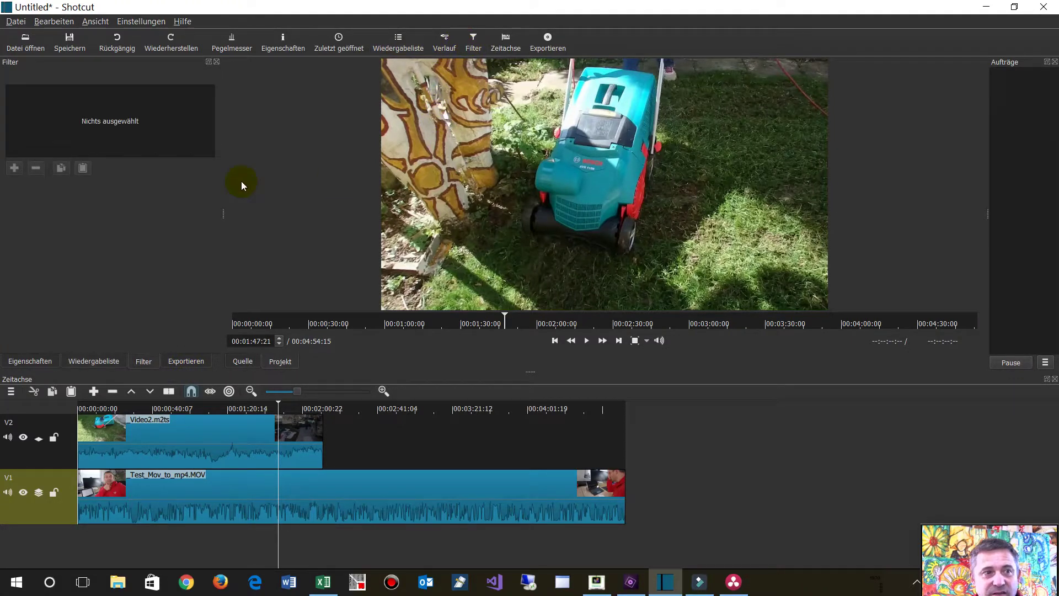
pyautogui.click(243, 480)
pyautogui.moveTo(243, 479); pyautogui.dragTo(214, 489)
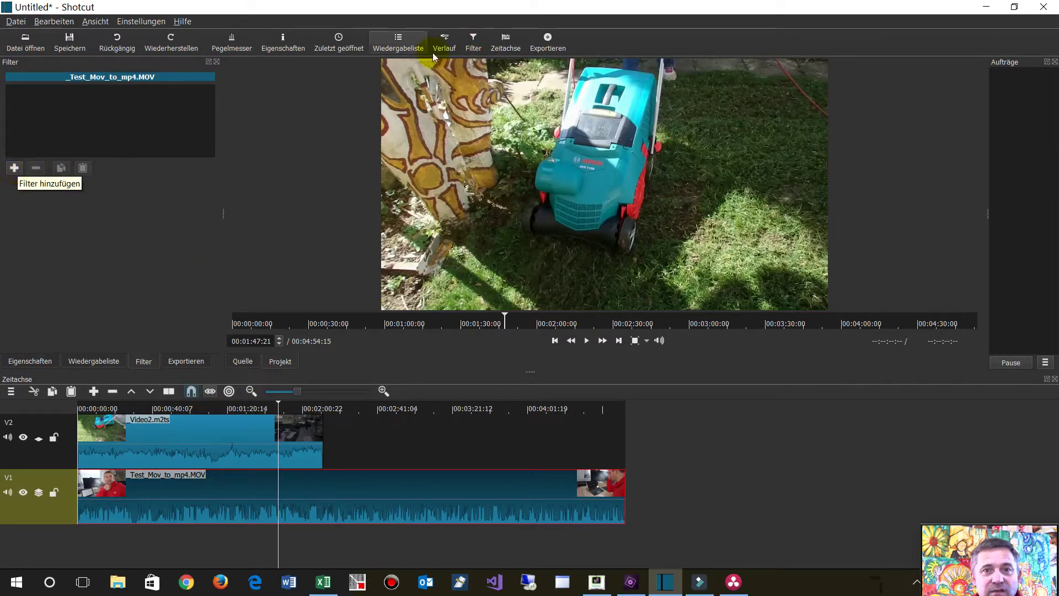
pyautogui.click(15, 171)
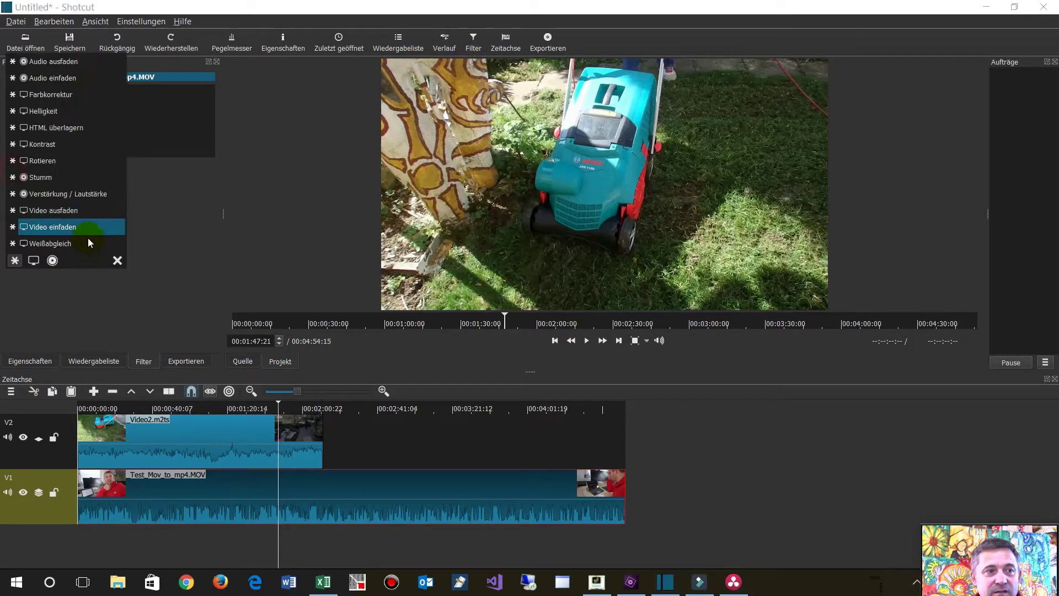
pyautogui.click(49, 130)
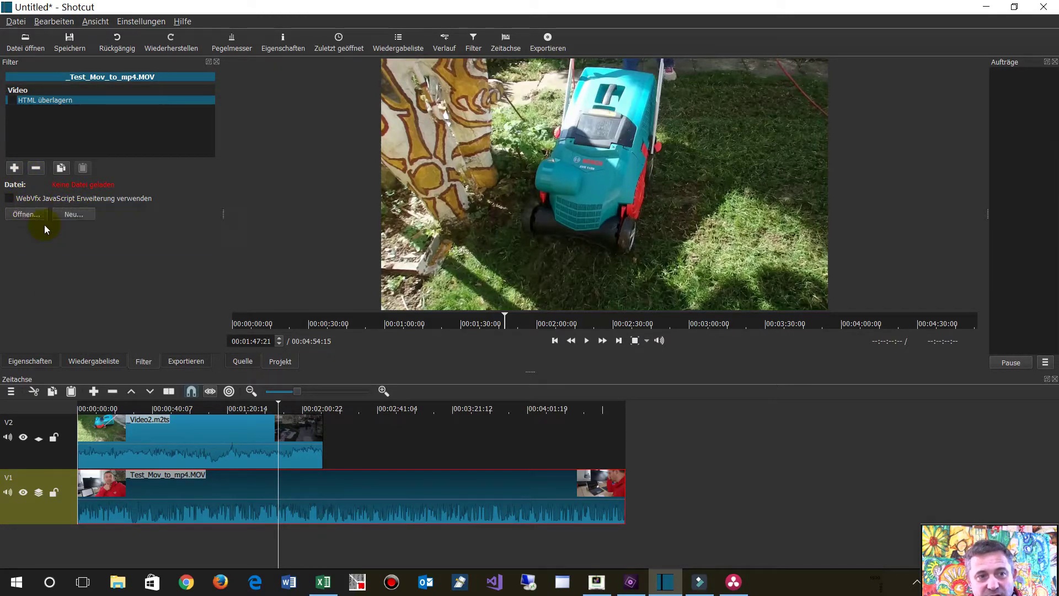
# Create a new HTML file for the overlay filter and save it as text.htm in the Dokumente folder.
pyautogui.click(73, 216)
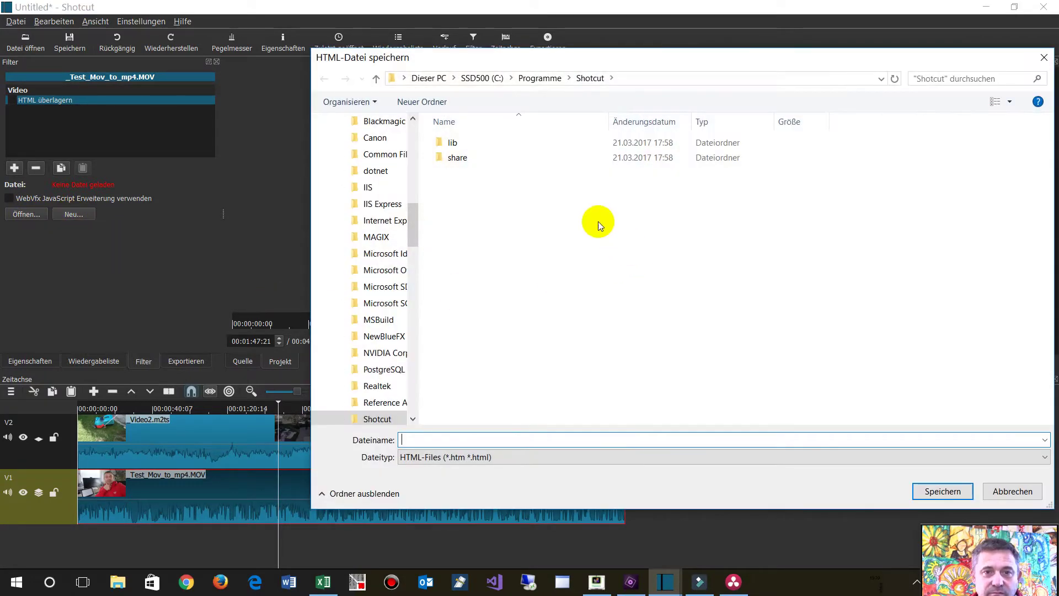
pyautogui.click(414, 440)
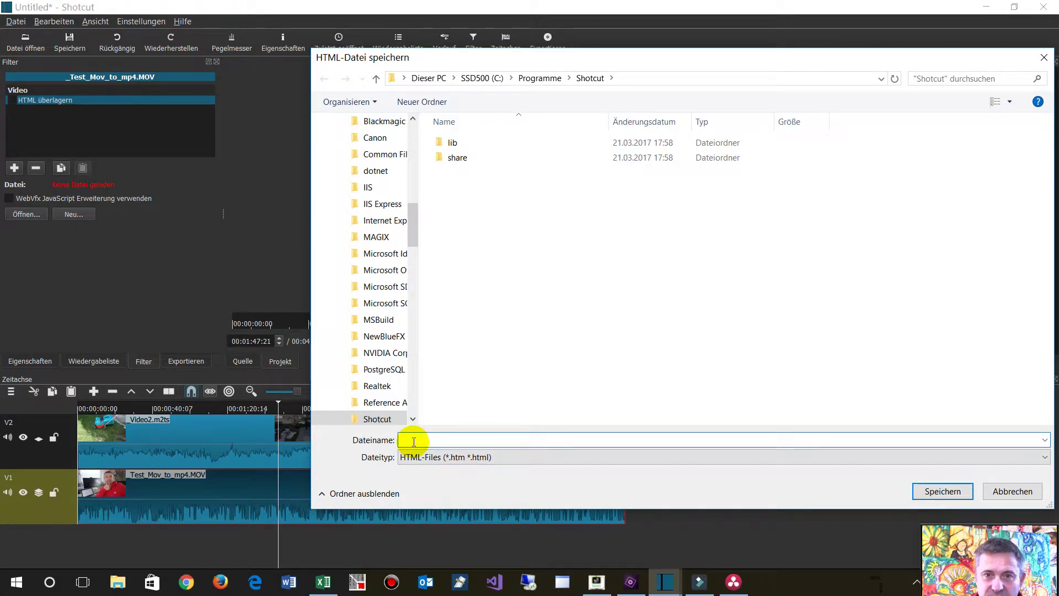
pyautogui.write('test')
pyautogui.press('BackSpace')
pyautogui.press('BackSpace')
pyautogui.write('xt')
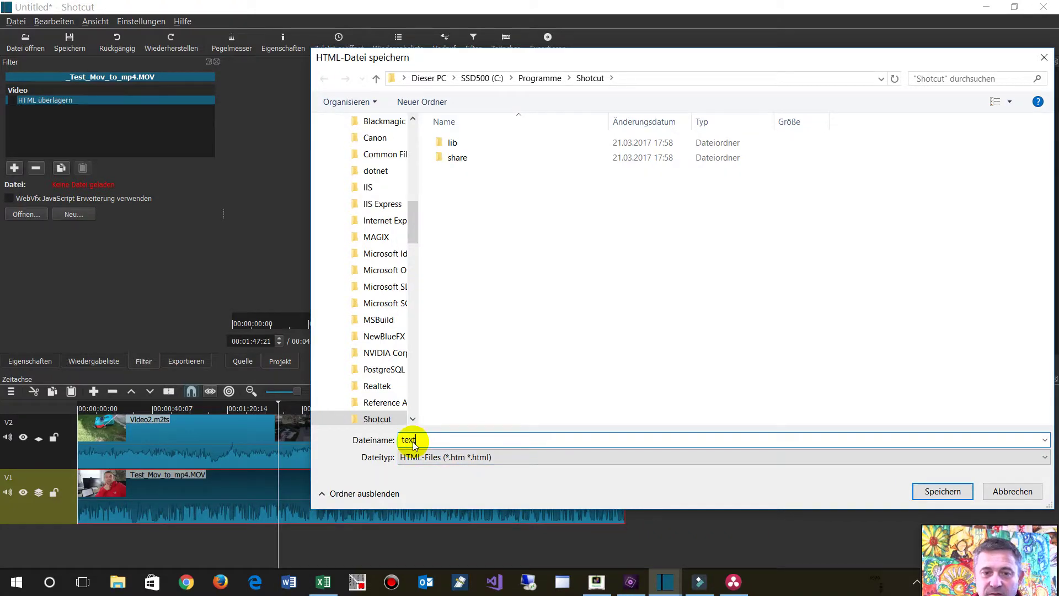
pyautogui.press('Return')
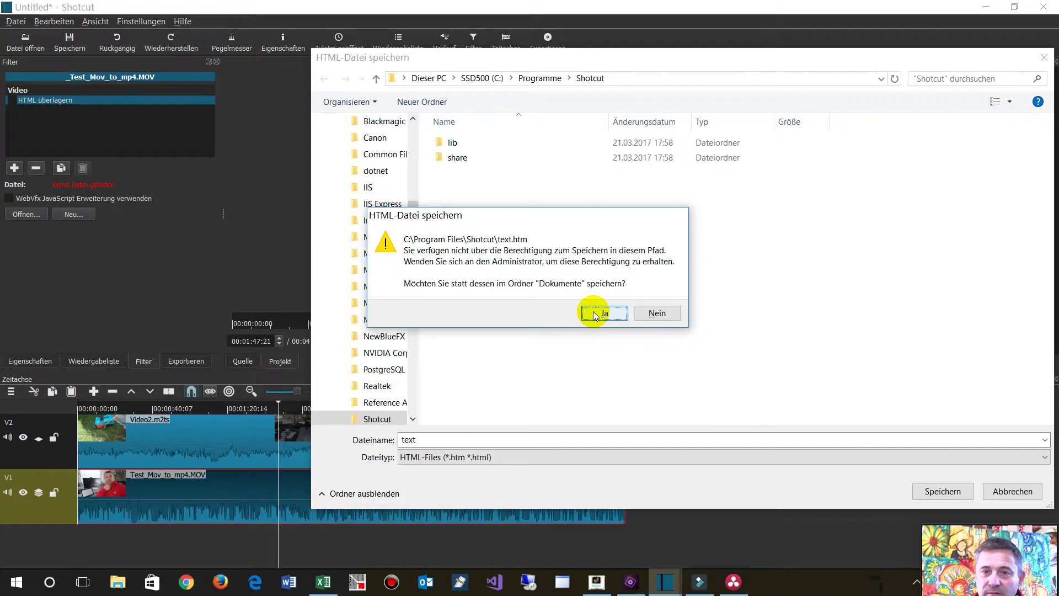
pyautogui.click(614, 314)
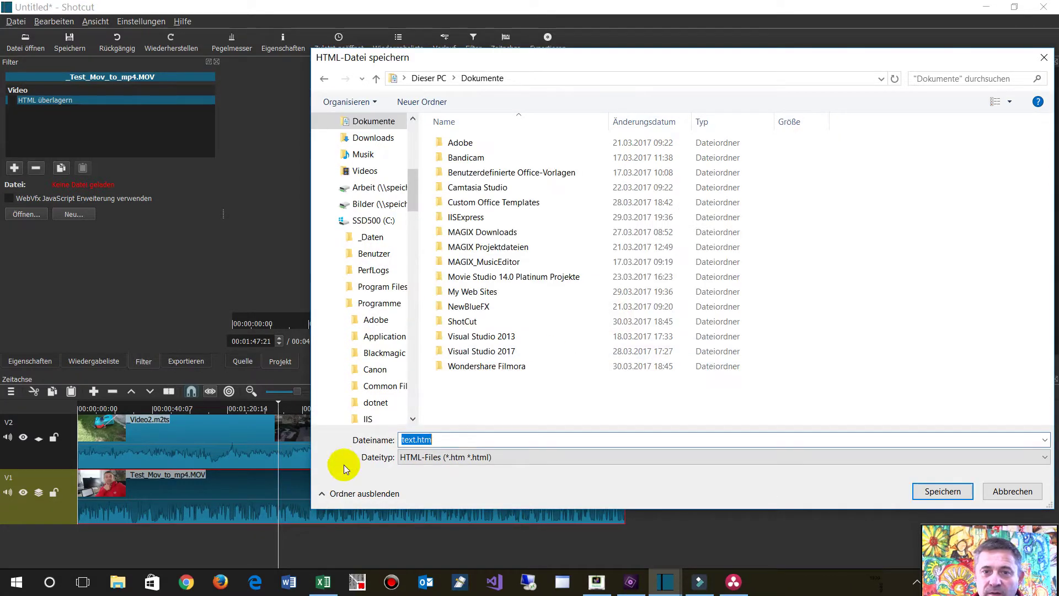
pyautogui.click(943, 491)
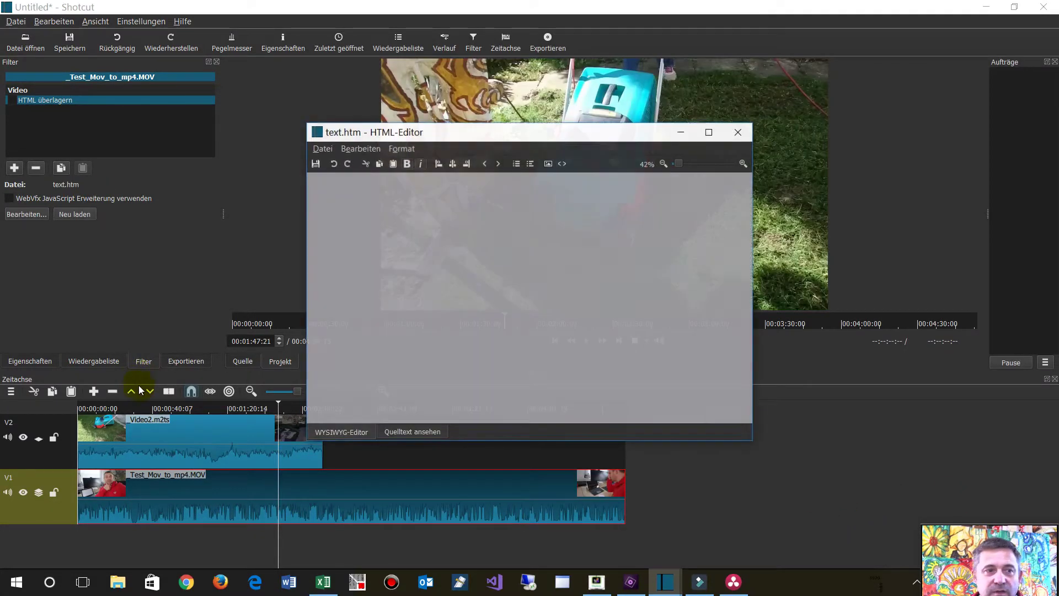
# Write "my Text" in the HTML editor, make the word "Text" bold, and close the editor saving the changes.
pyautogui.click(384, 208)
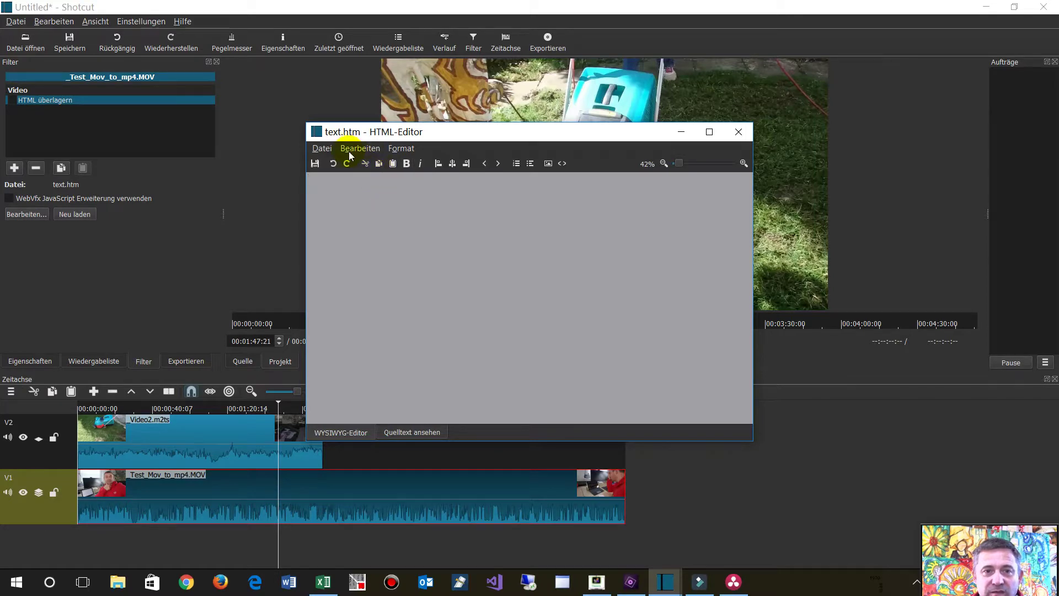
pyautogui.click(366, 232)
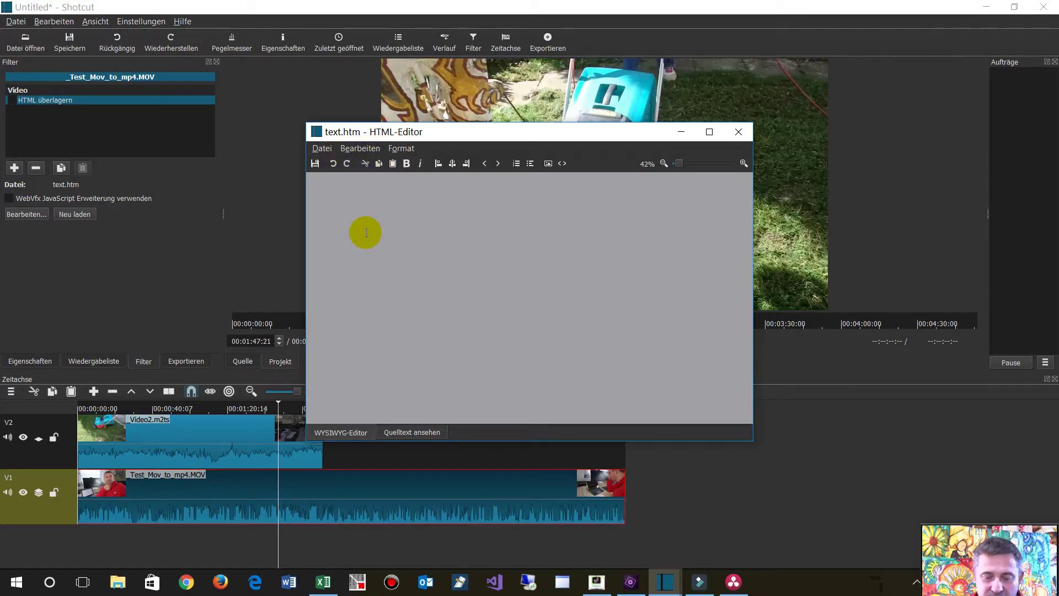
pyautogui.write('my Text')
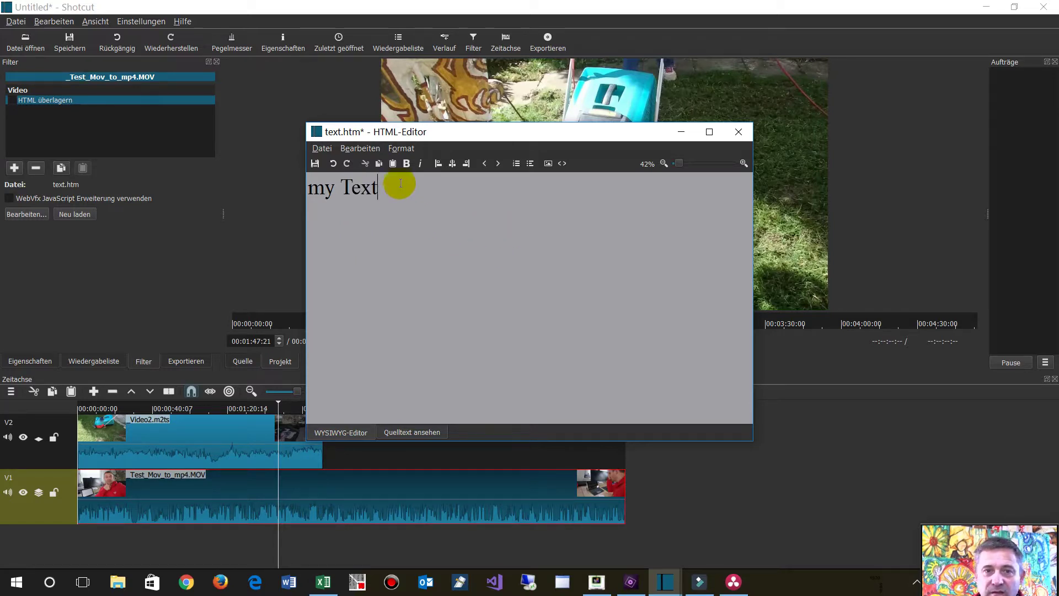
pyautogui.moveTo(383, 187); pyautogui.dragTo(339, 188)
pyautogui.click(406, 164)
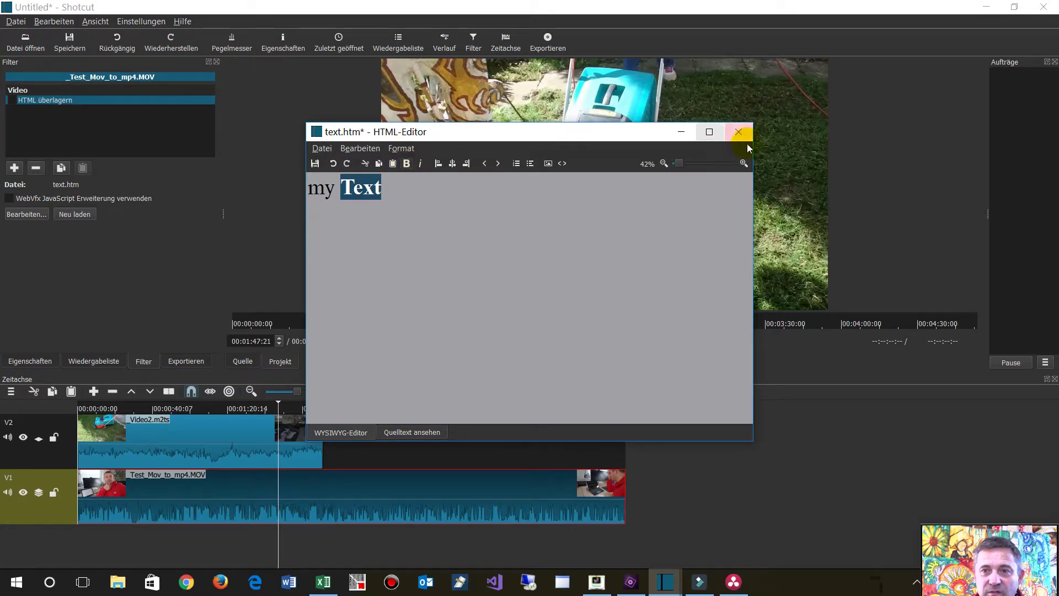
pyautogui.click(739, 132)
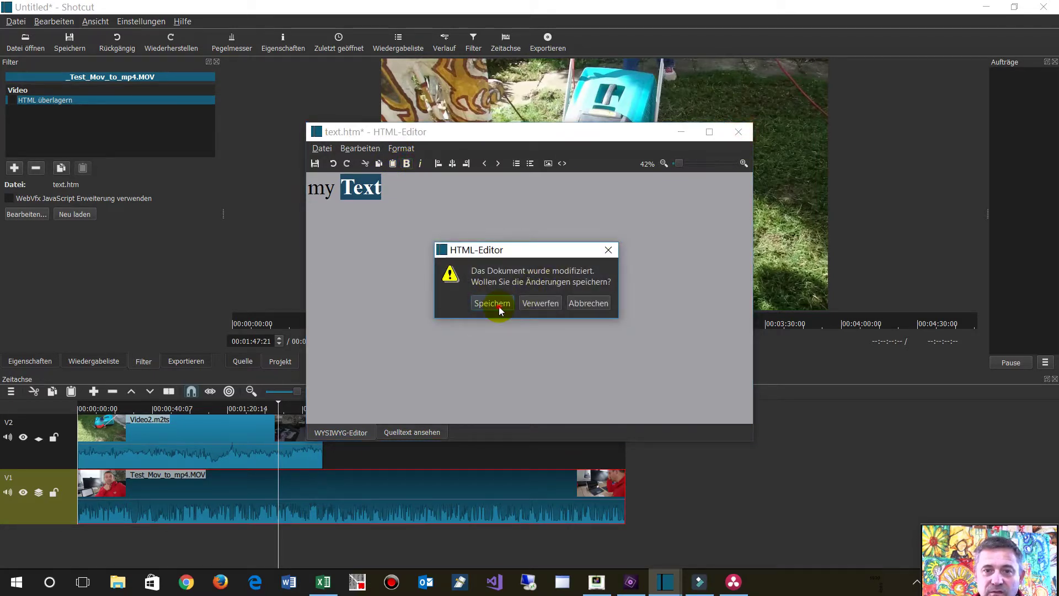
pyautogui.click(492, 303)
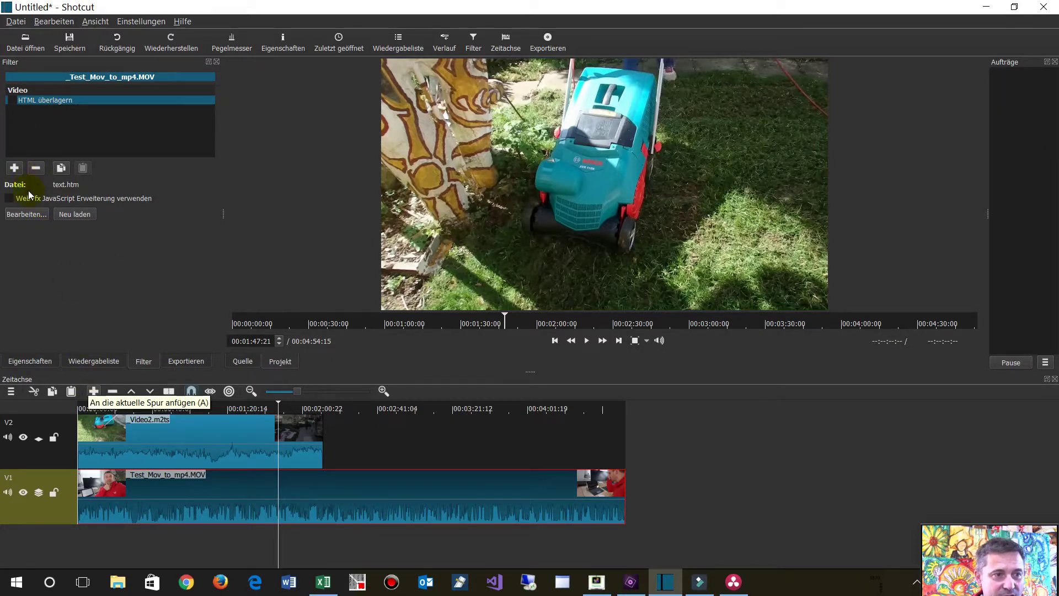
# Scrub back through the timeline to 00:01:33:23 to check the preview for the text overlay.
pyautogui.click(195, 452)
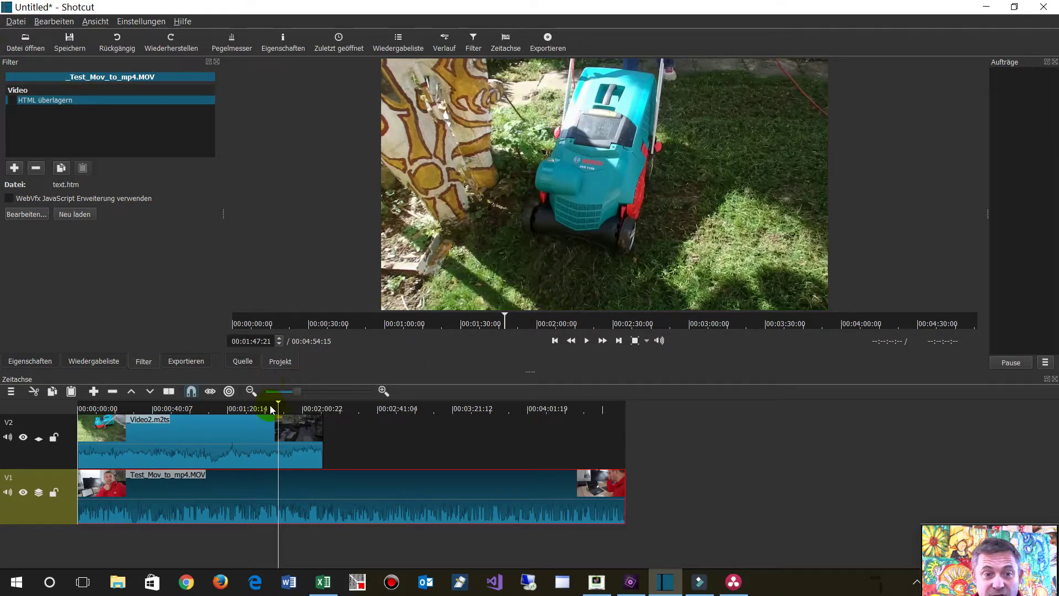
pyautogui.moveTo(280, 407); pyautogui.dragTo(269, 409)
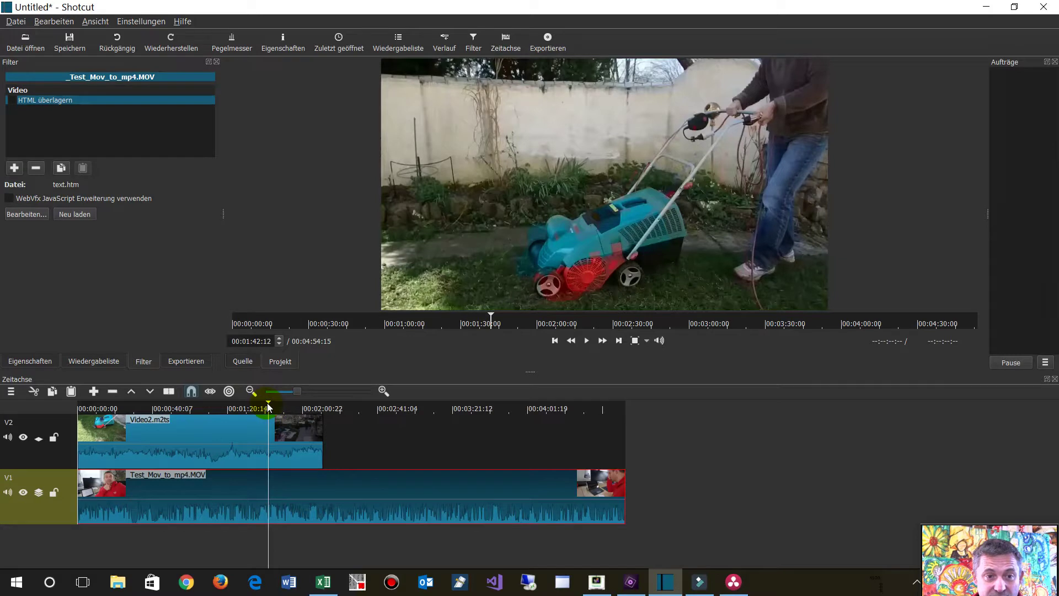
pyautogui.moveTo(269, 408); pyautogui.dragTo(252, 408)
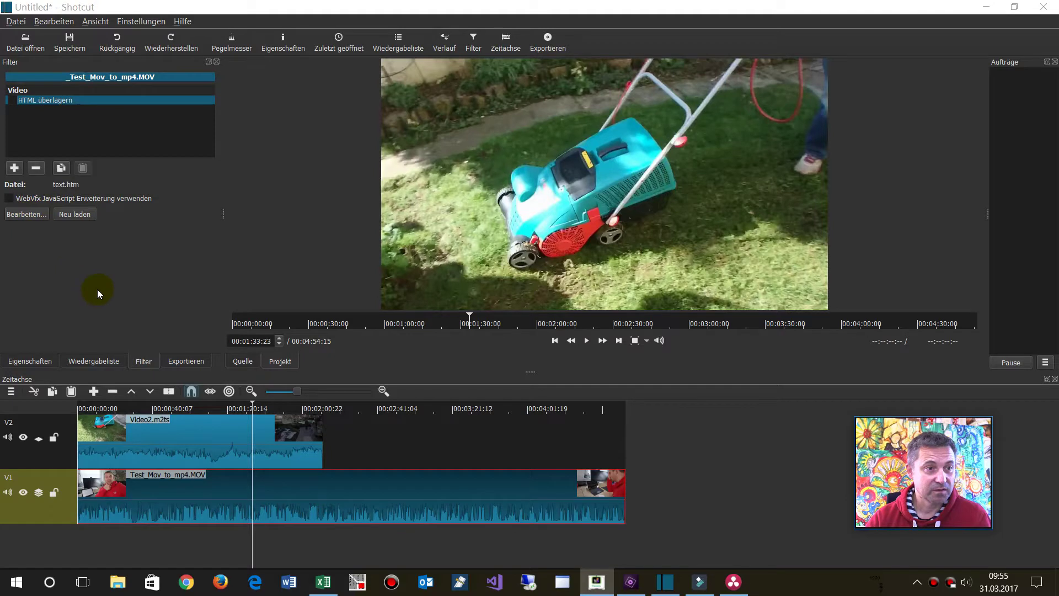
# Append another _Test_Mov_to_mp4.MOV clip to track V1 and split the first V1 clip at 00:03:47:23.
pyautogui.click(94, 393)
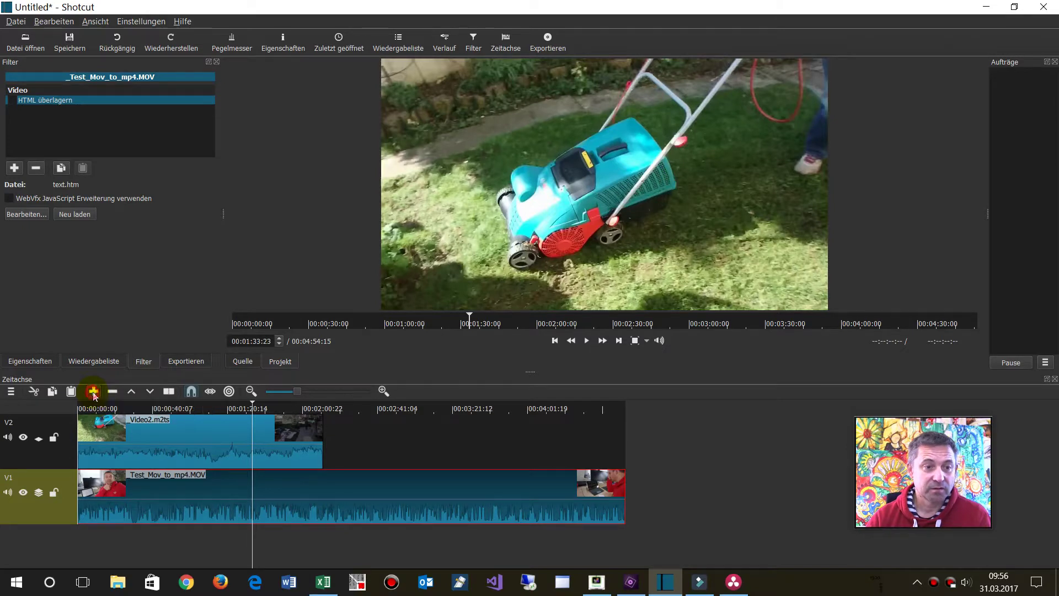
pyautogui.moveTo(337, 471); pyautogui.dragTo(425, 455)
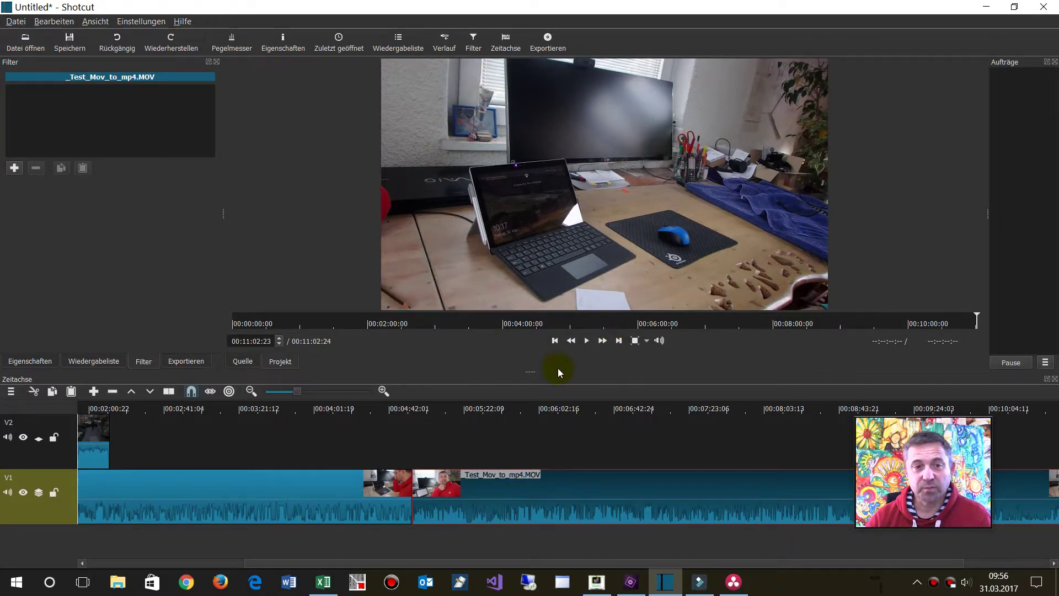
pyautogui.click(350, 491)
pyautogui.click(288, 409)
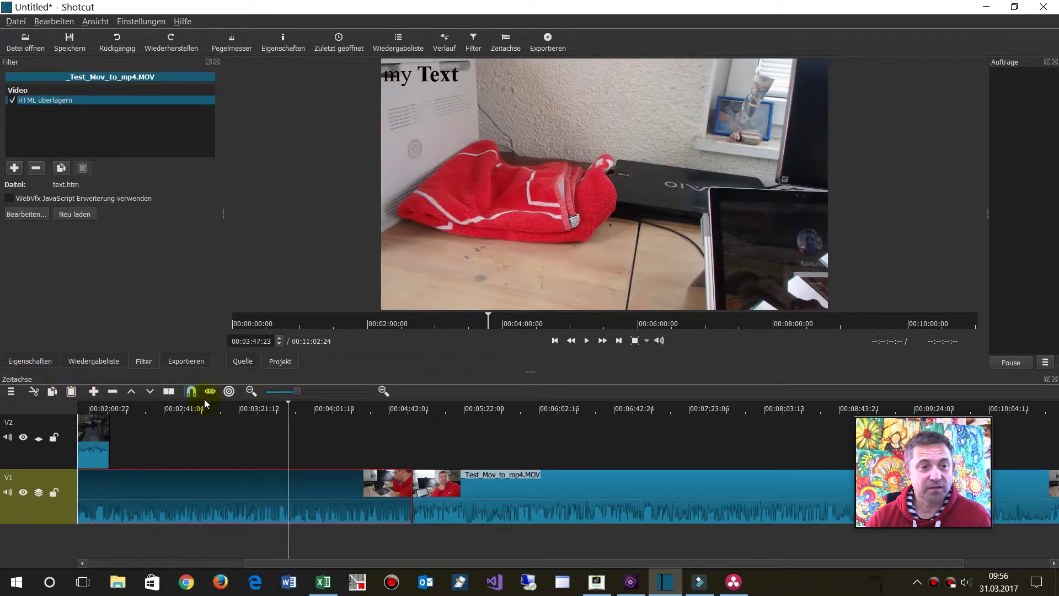
pyautogui.click(169, 391)
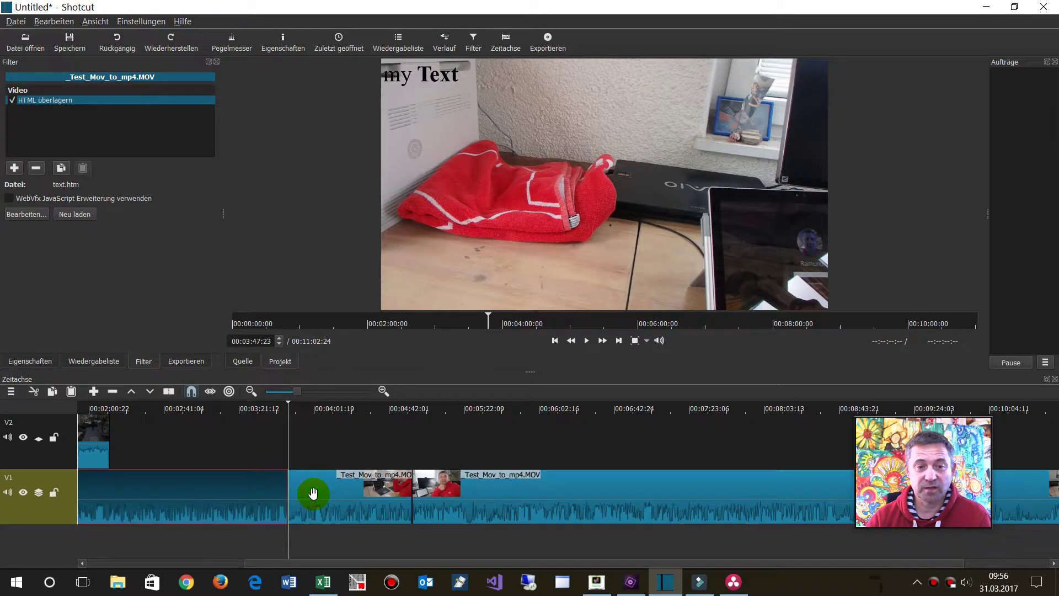
# Examine the editing options and available filters for the second part of the split V1 clip.
pyautogui.click(312, 493)
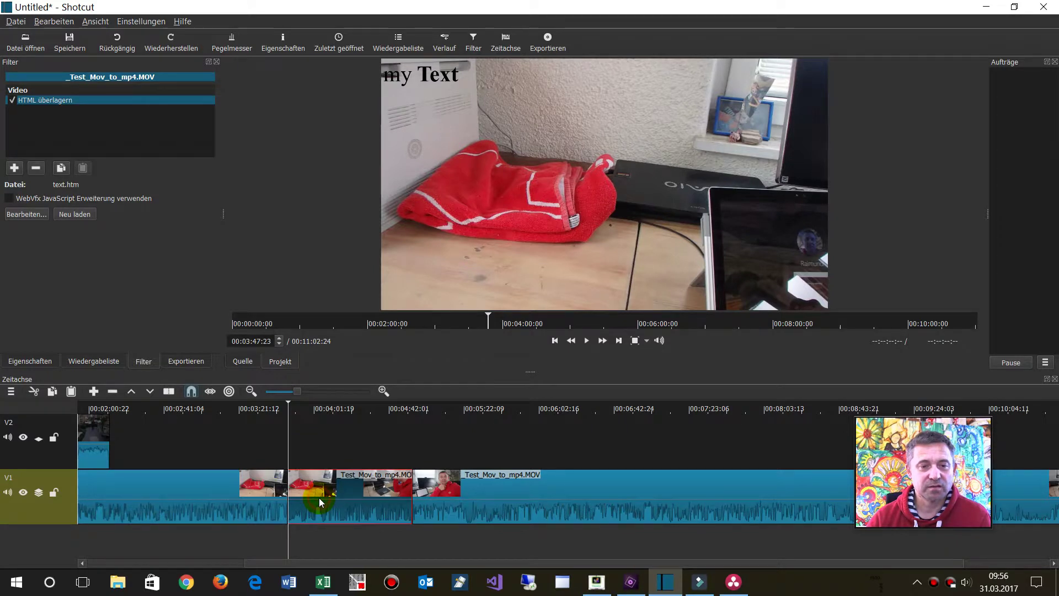
pyautogui.rightClick(321, 501)
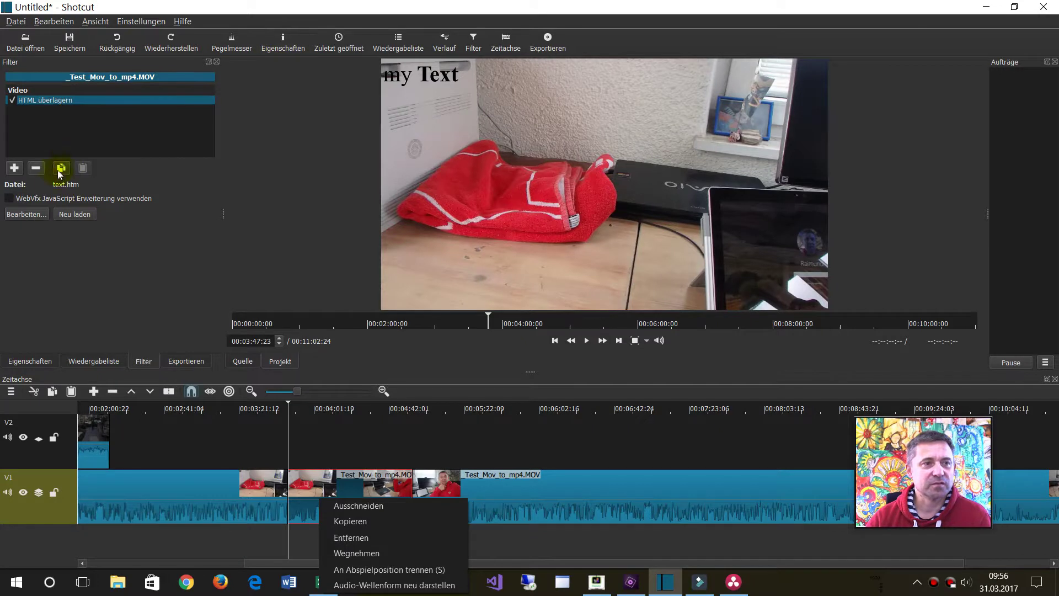
pyautogui.click(473, 44)
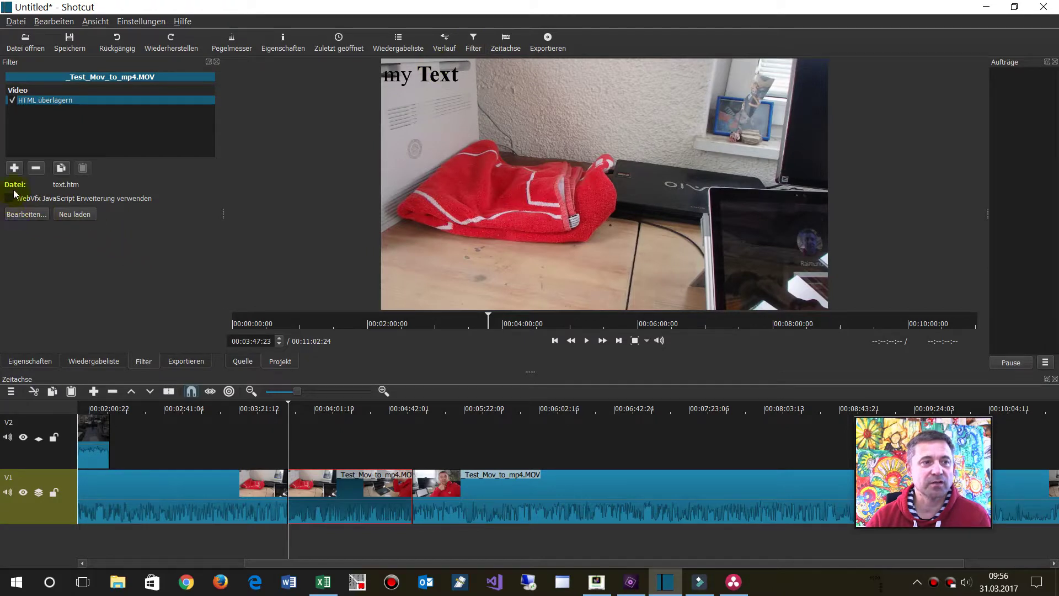
pyautogui.click(14, 169)
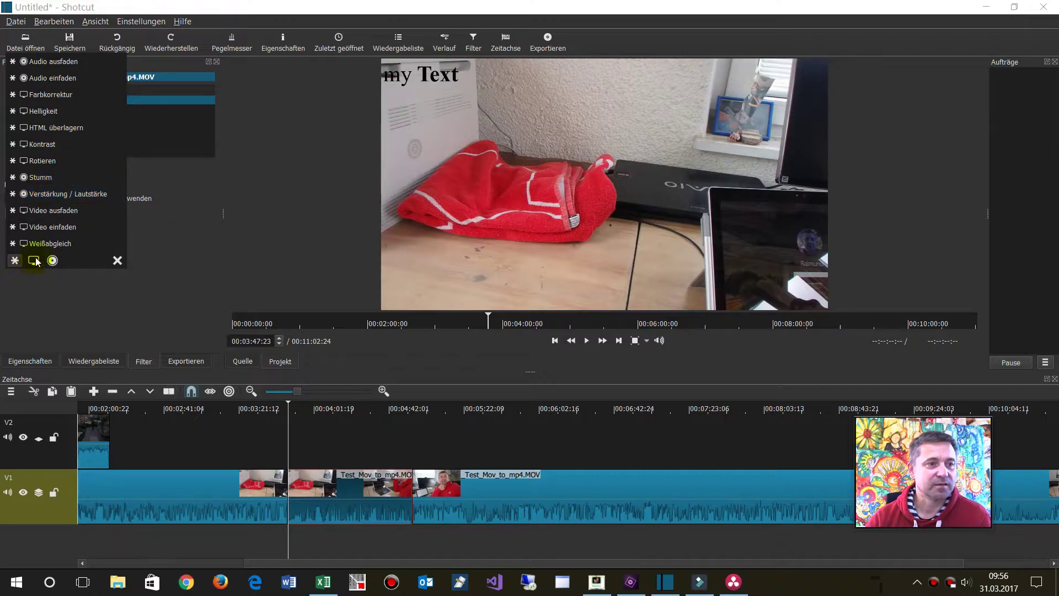
pyautogui.click(260, 201)
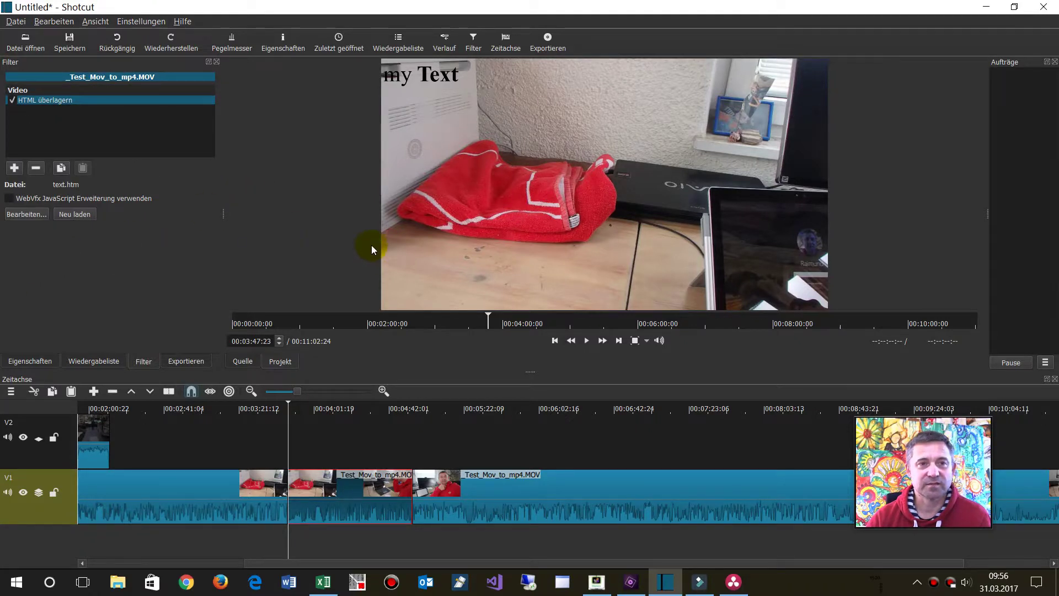
pyautogui.click(439, 511)
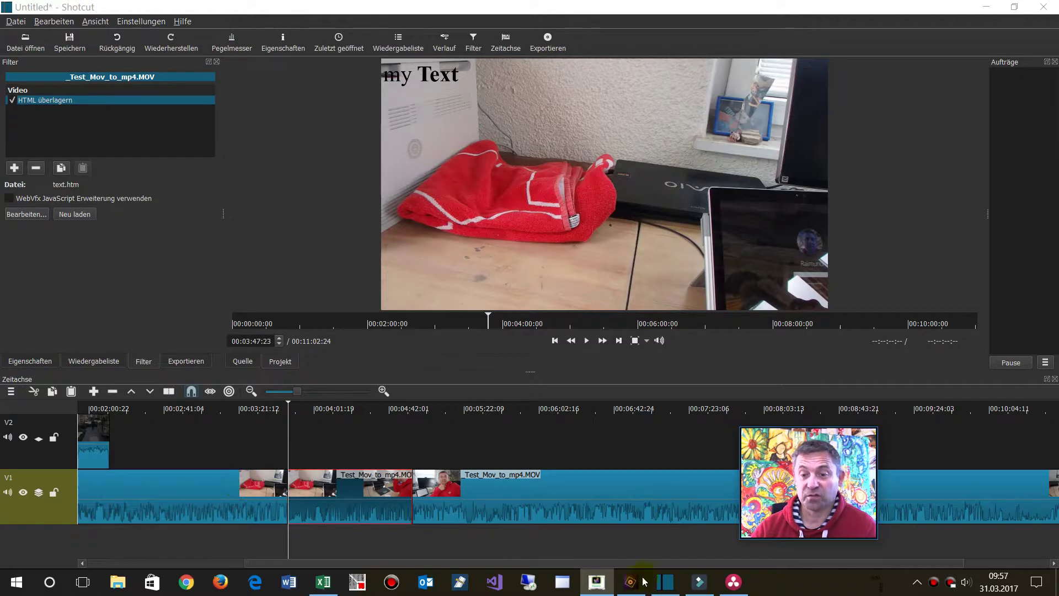
# Switch to the Excel comparison workbook and show the Adobe sheet to review its pros, cons, screenshot and price.
pyautogui.click(323, 582)
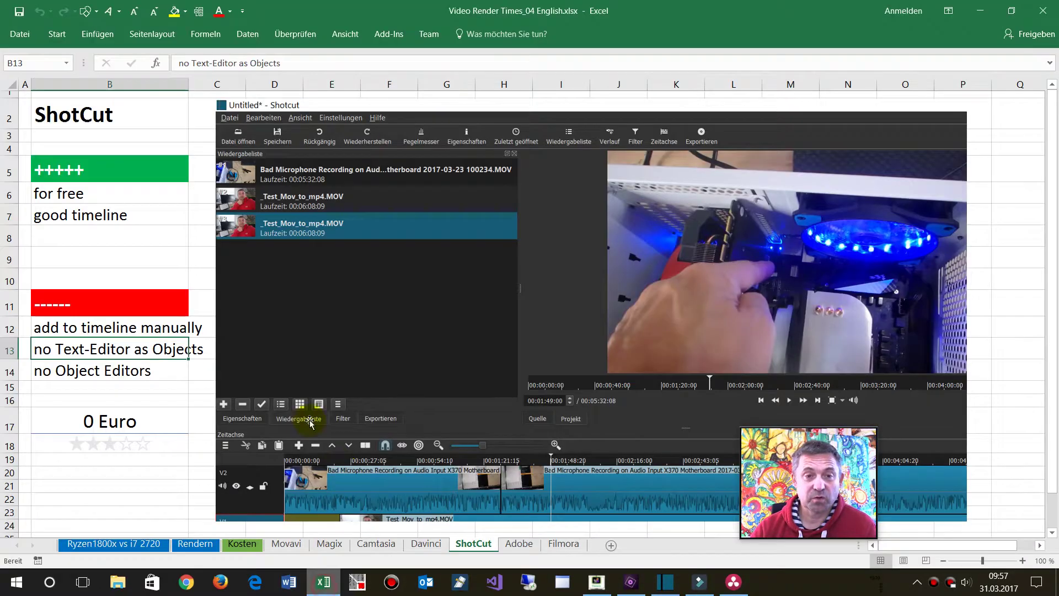
pyautogui.click(518, 546)
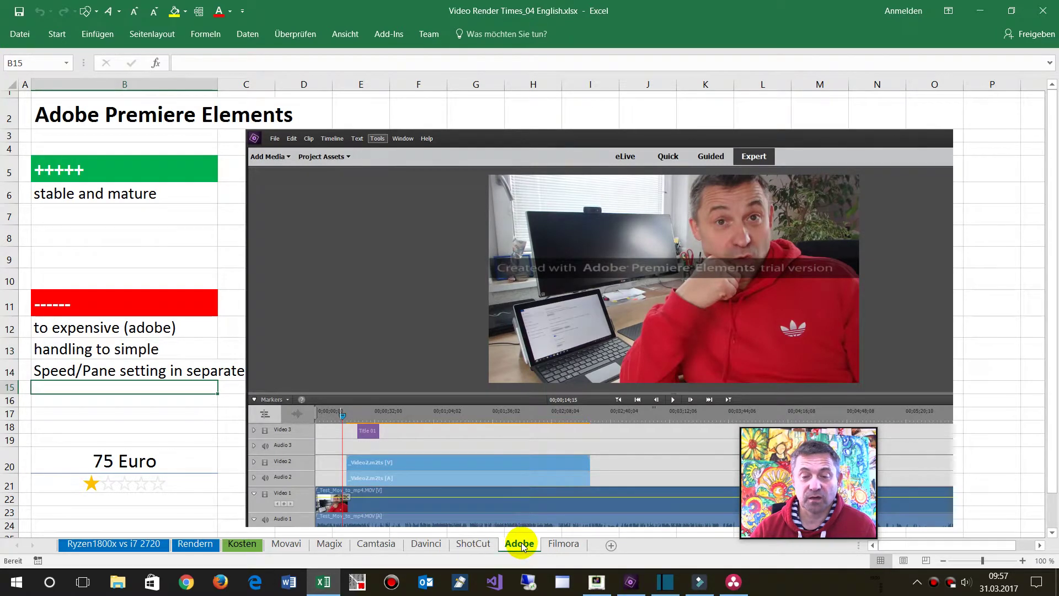
pyautogui.moveTo(704, 586)
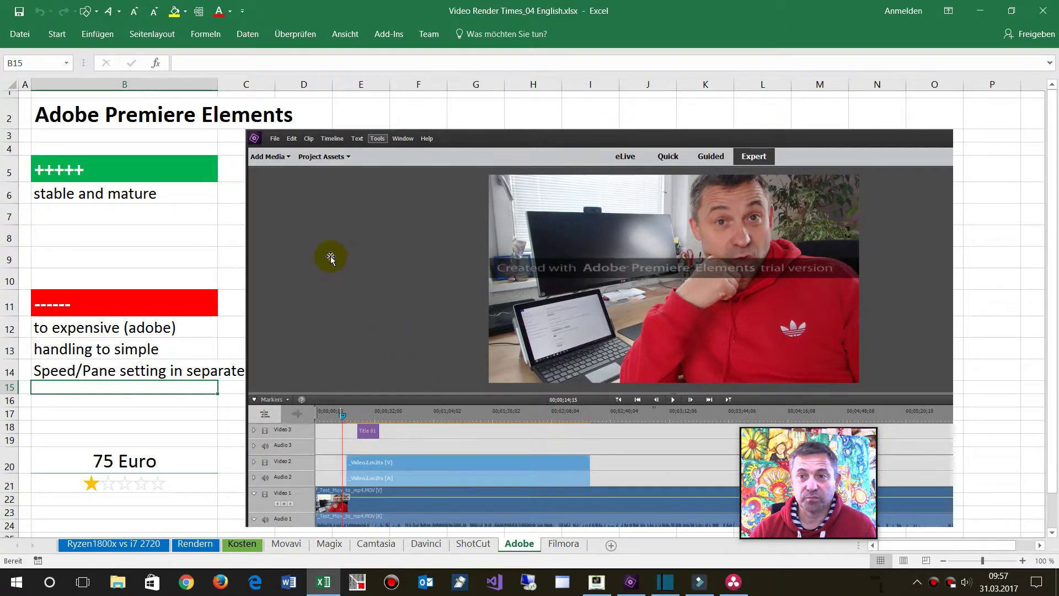
pyautogui.click(305, 272)
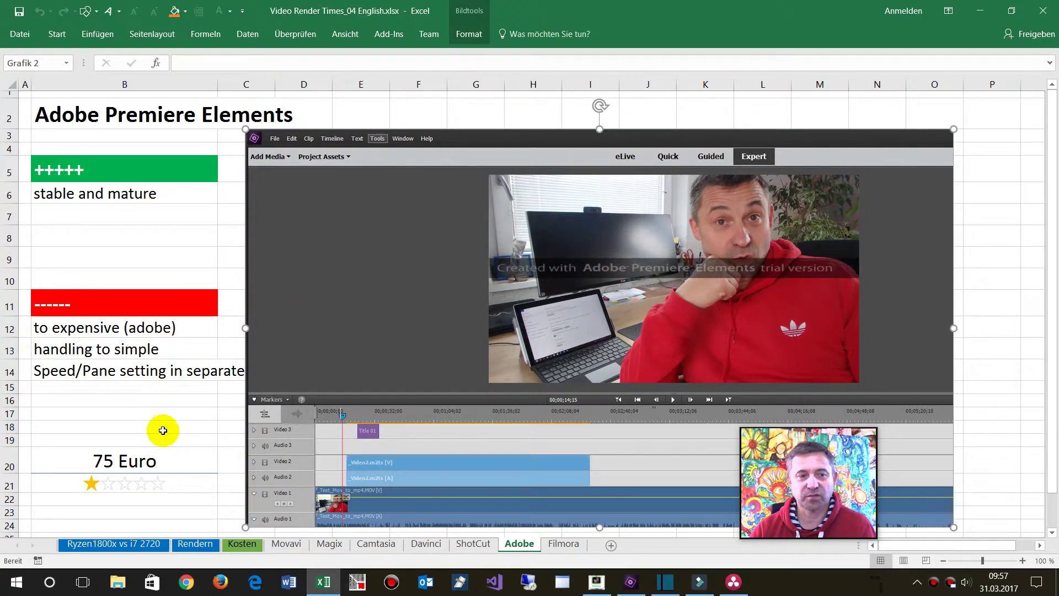
pyautogui.click(159, 454)
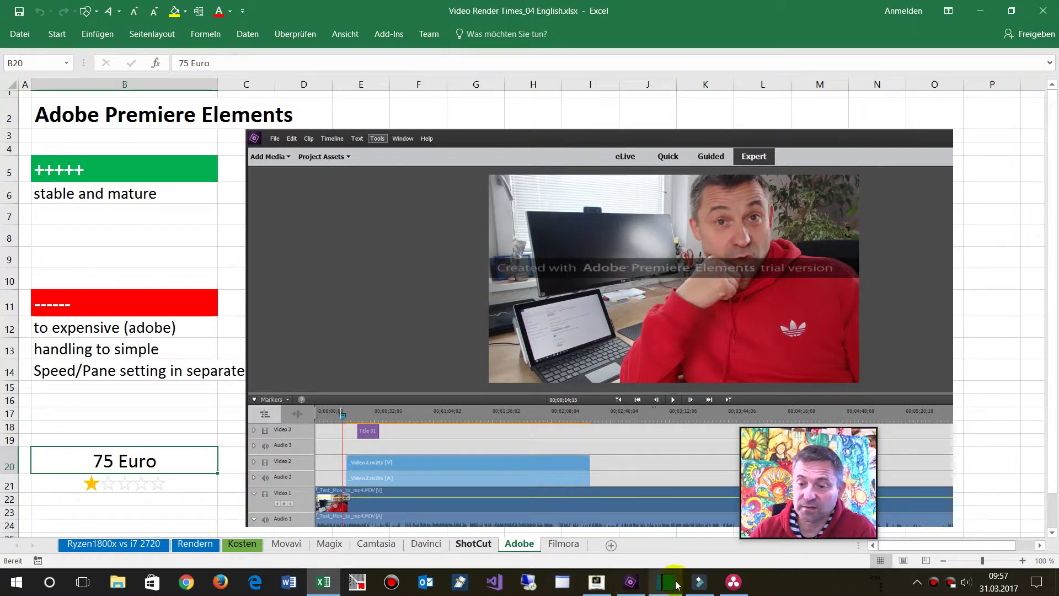
# Switch to Adobe Premiere Elements and import _Test_Mov_to_mp4.MOV from the Test GPU folder.
pyautogui.click(630, 582)
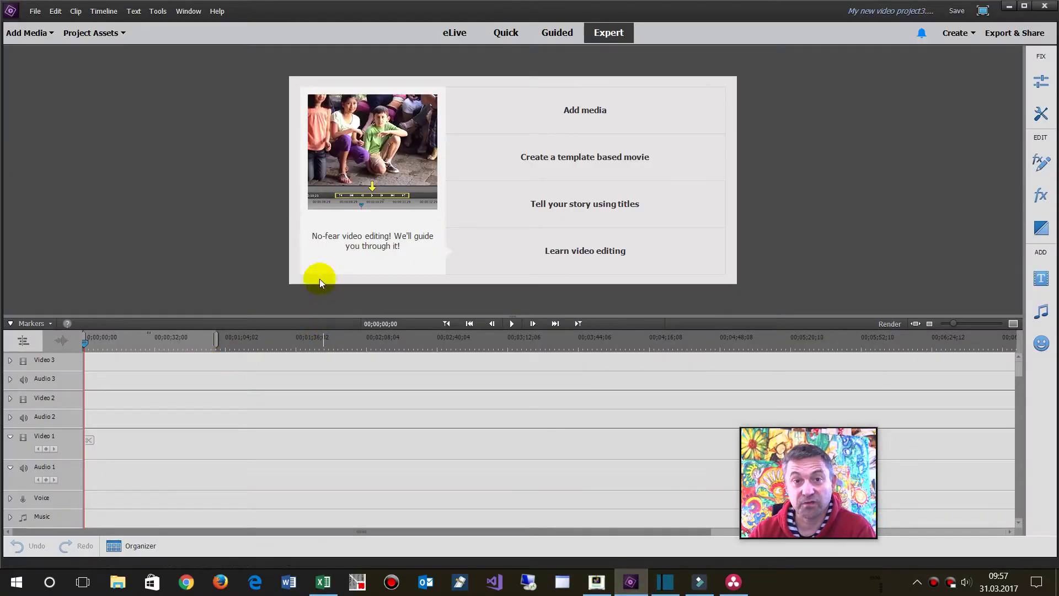
pyautogui.click(572, 113)
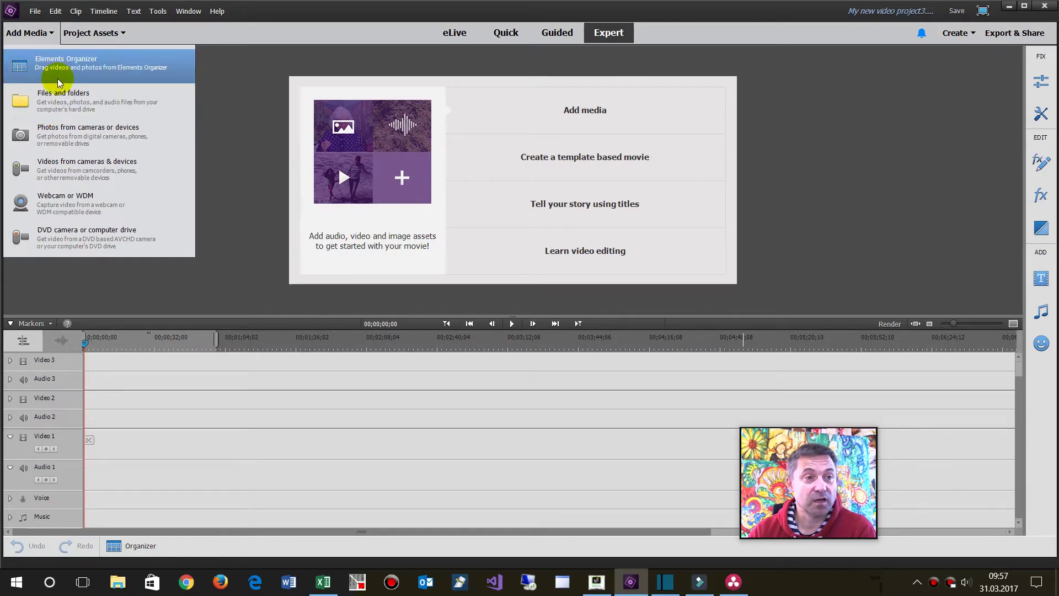
pyautogui.click(58, 106)
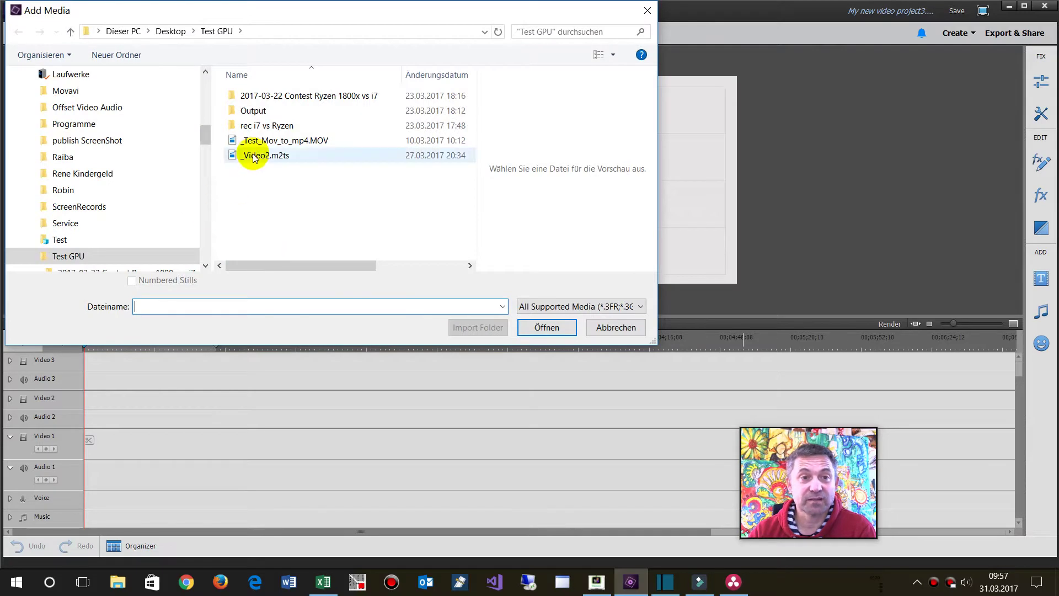
pyautogui.doubleClick(257, 141)
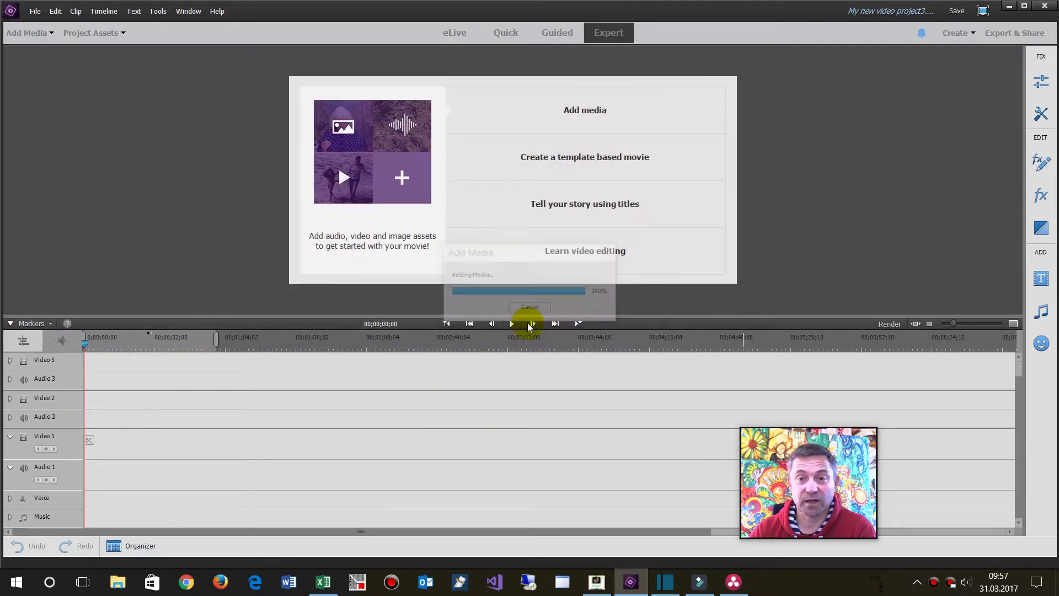
# Place the imported _Test_Mov_to_mp4.MOV clip at the start of the Video 1 track and move the playhead to 00;02;04;23.
pyautogui.click(44, 104)
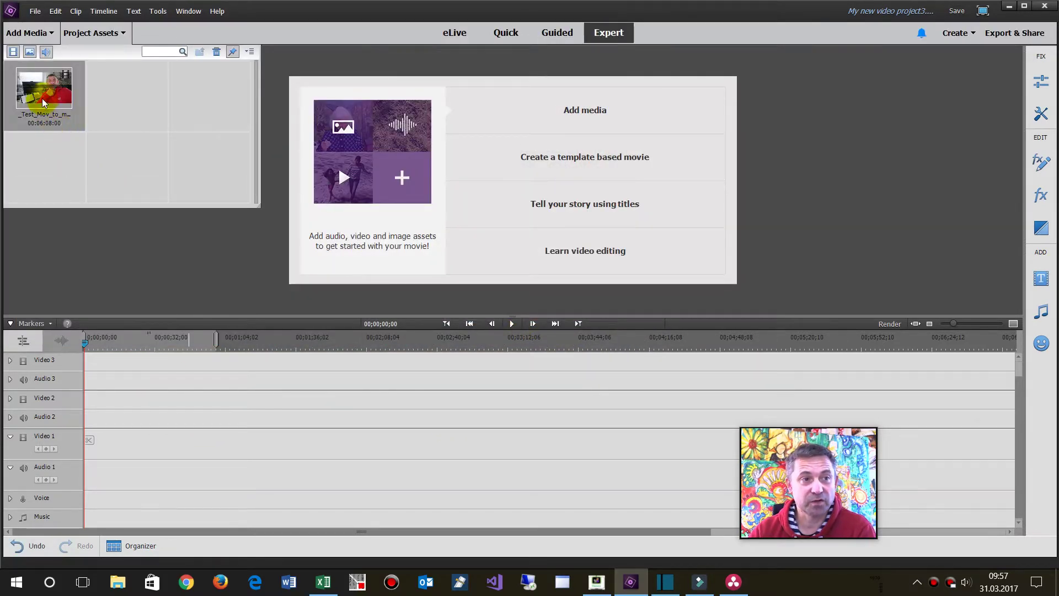
pyautogui.moveTo(87, 358); pyautogui.dragTo(138, 440)
pyautogui.moveTo(317, 345)
pyautogui.mouseDown()
pyautogui.moveTo(506, 351)
pyautogui.moveTo(330, 363)
pyautogui.moveTo(571, 358)
pyautogui.moveTo(359, 351)
pyautogui.mouseUp()
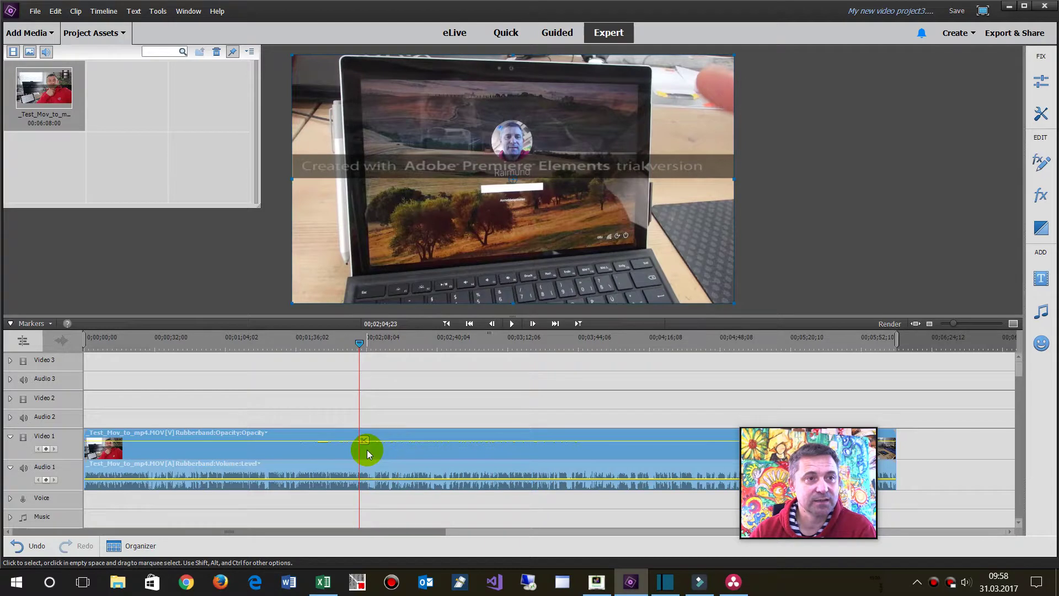
# Look through the applied effects, effects library, titles, music and video tools available for the clip.
pyautogui.click(1040, 163)
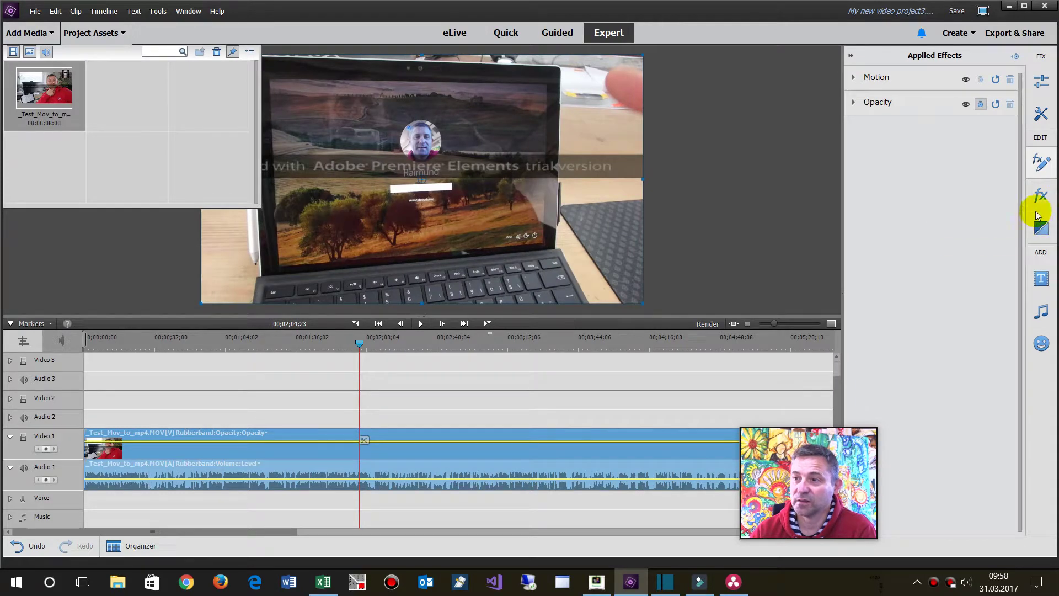
pyautogui.click(1039, 206)
pyautogui.click(1040, 271)
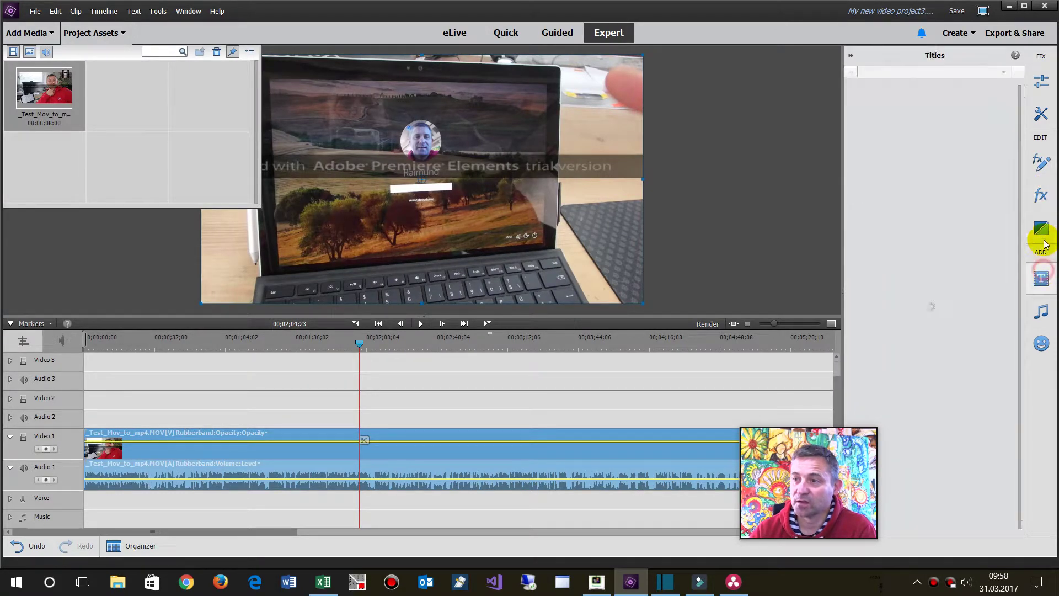
pyautogui.click(1041, 312)
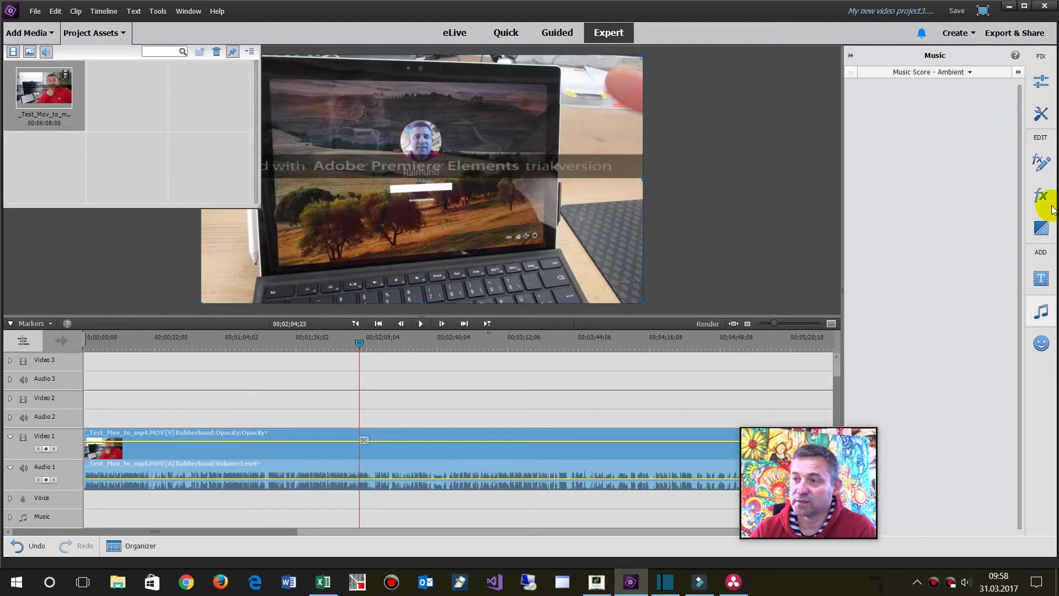
pyautogui.click(1041, 113)
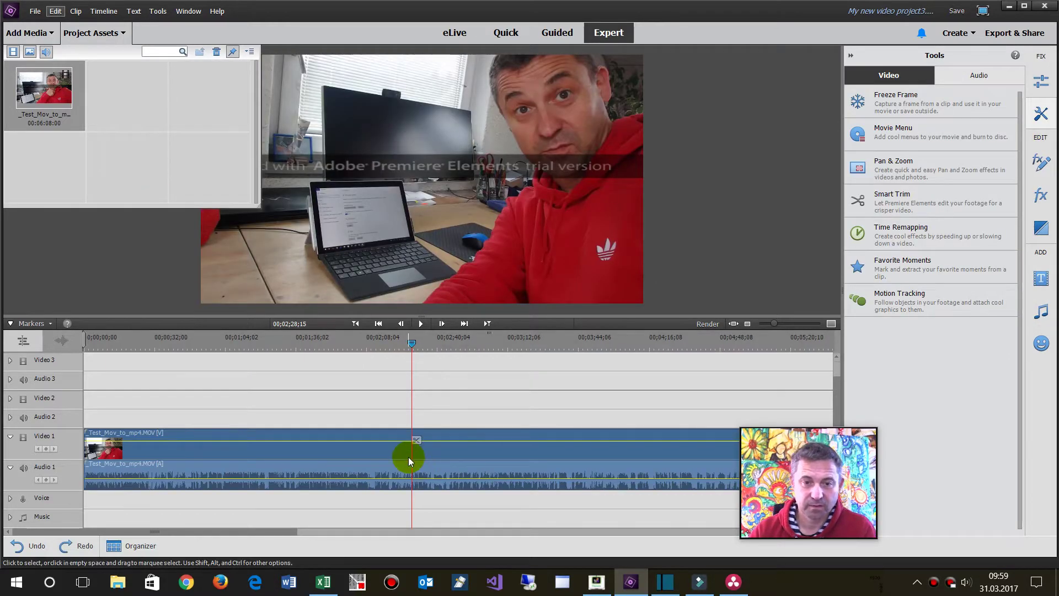
# Split the Video 1 clip at 00;02;28;15 and again at 00;02;57;06.
pyautogui.click(416, 440)
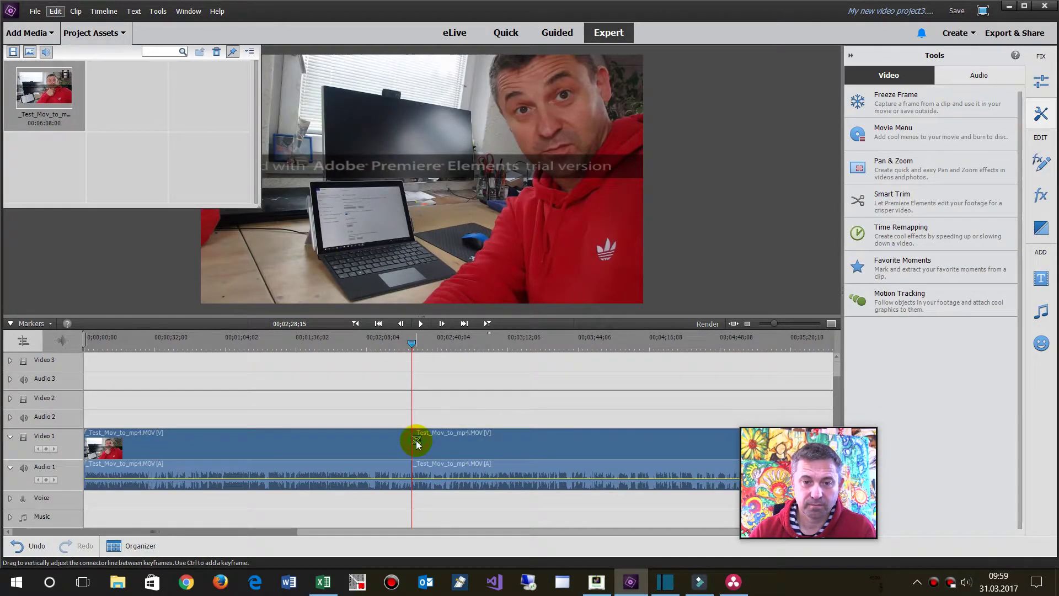
pyautogui.click(457, 478)
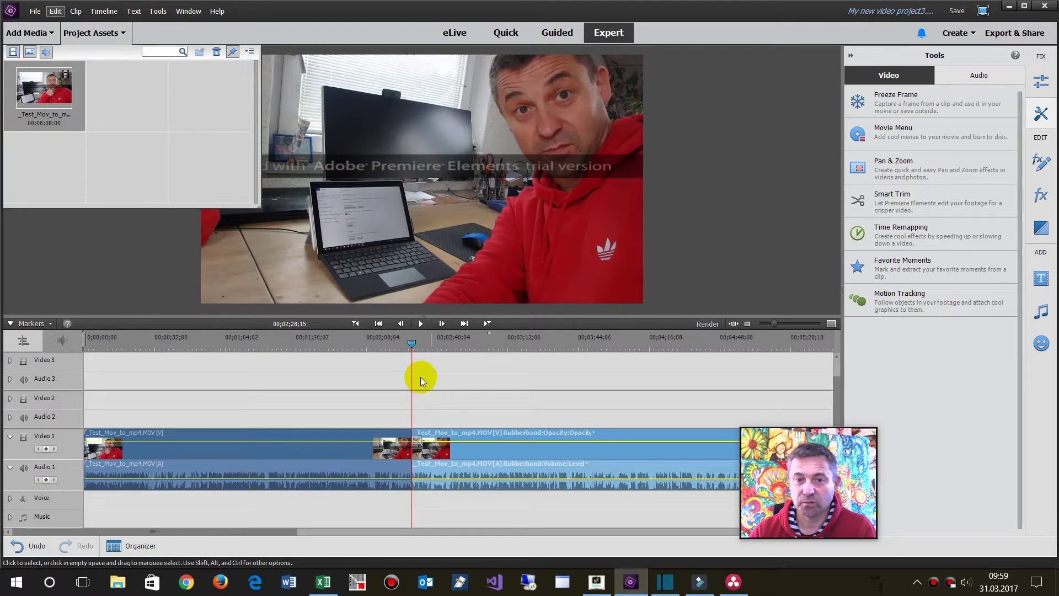
pyautogui.moveTo(412, 346); pyautogui.dragTo(474, 342)
pyautogui.click(479, 439)
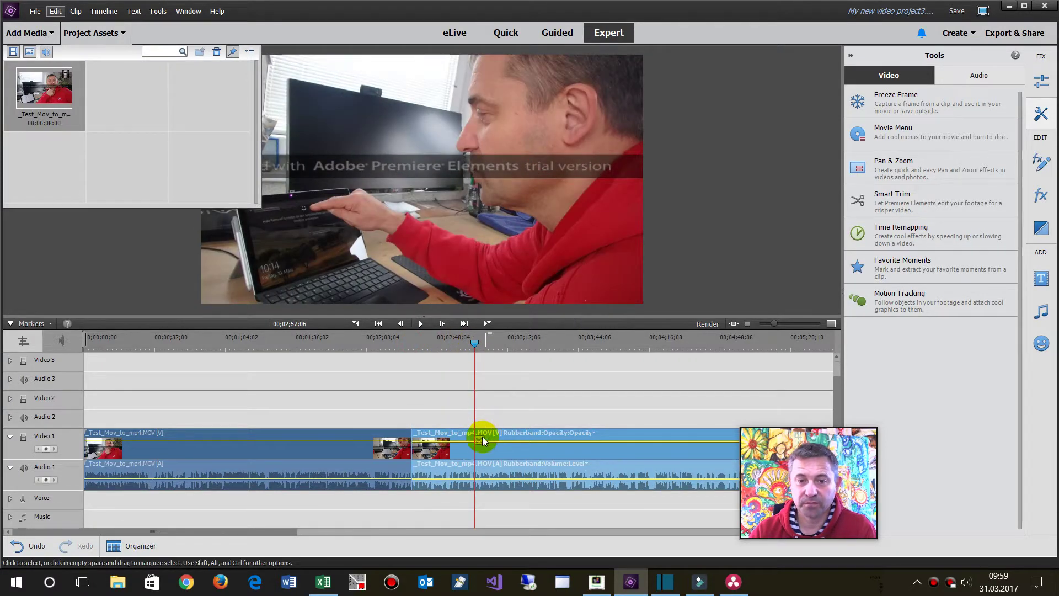
# Speed up the cut-out middle piece of the clip to 300% with Time Stretch.
pyautogui.click(447, 469)
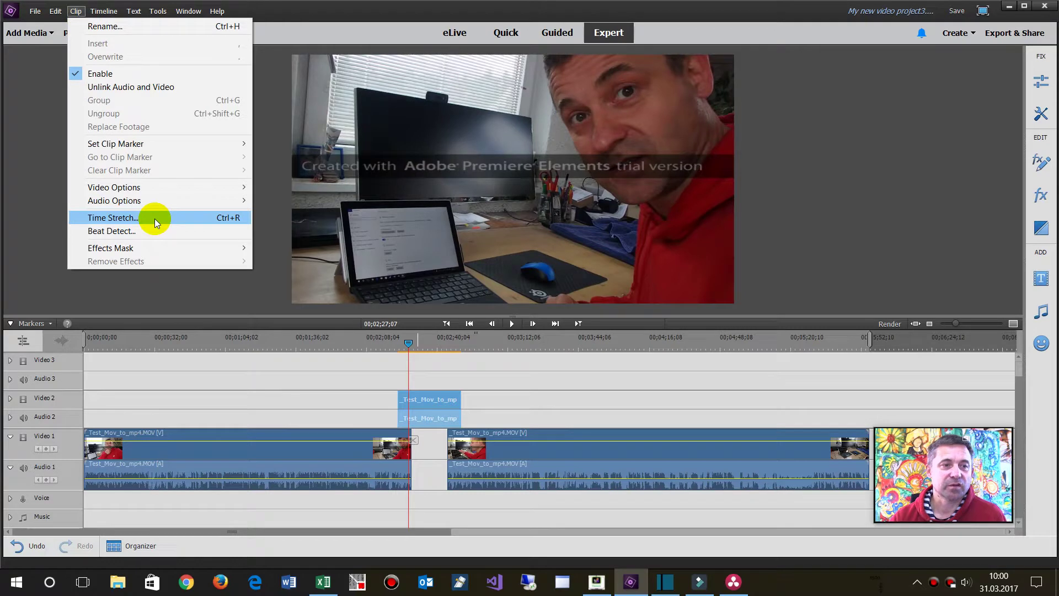
pyautogui.click(155, 220)
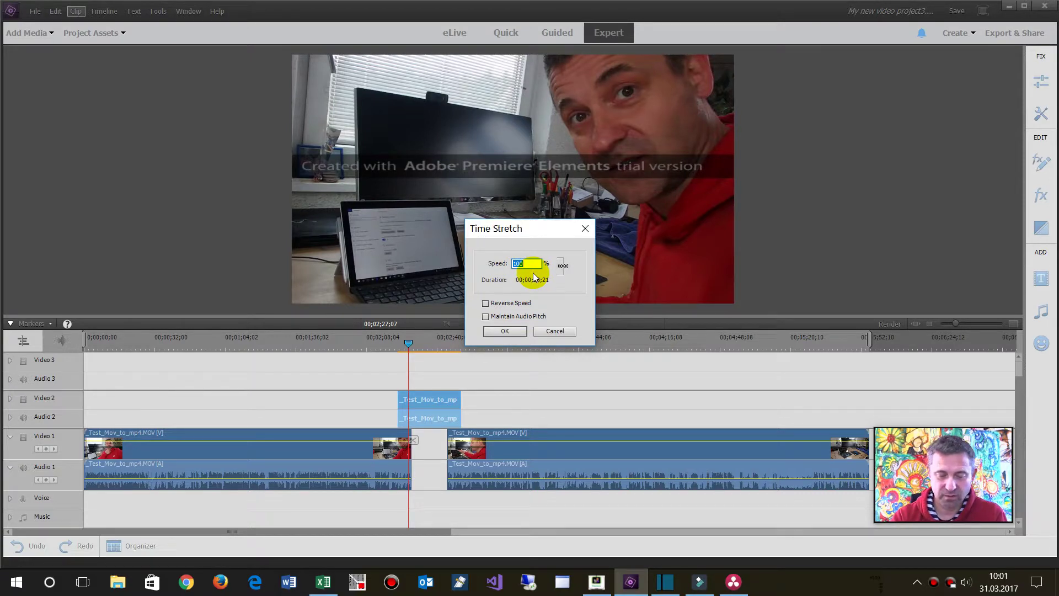
pyautogui.write('30')
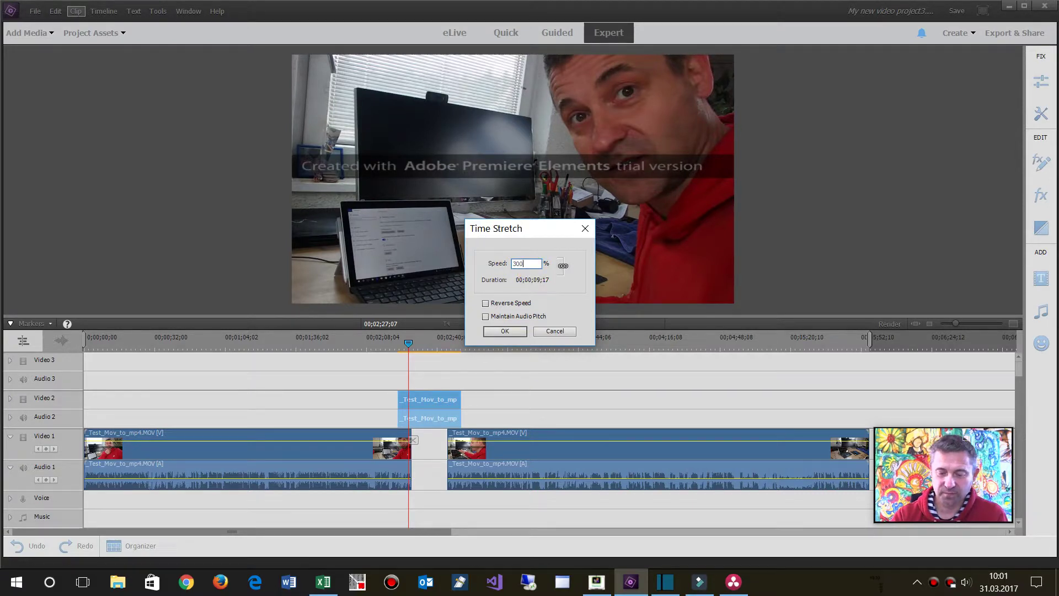
pyautogui.write('0')
pyautogui.press('Return')
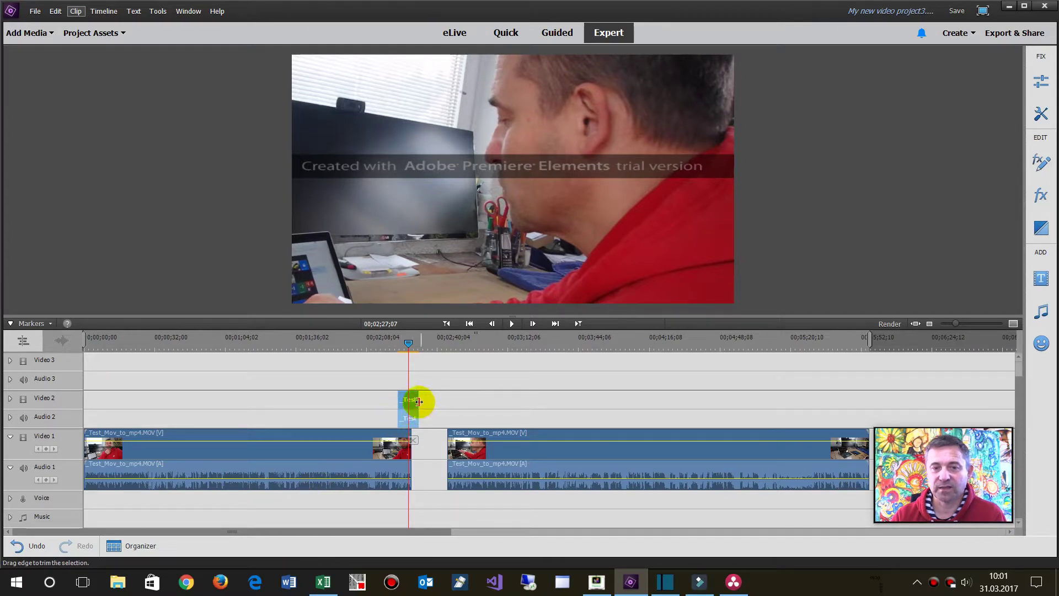
# Fit the sped-up clip between the two Video 1 clips by narrowing the gap and adjusting the clip's ends, and play back the result.
pyautogui.moveTo(481, 456); pyautogui.dragTo(467, 455)
pyautogui.moveTo(399, 400); pyautogui.dragTo(415, 440)
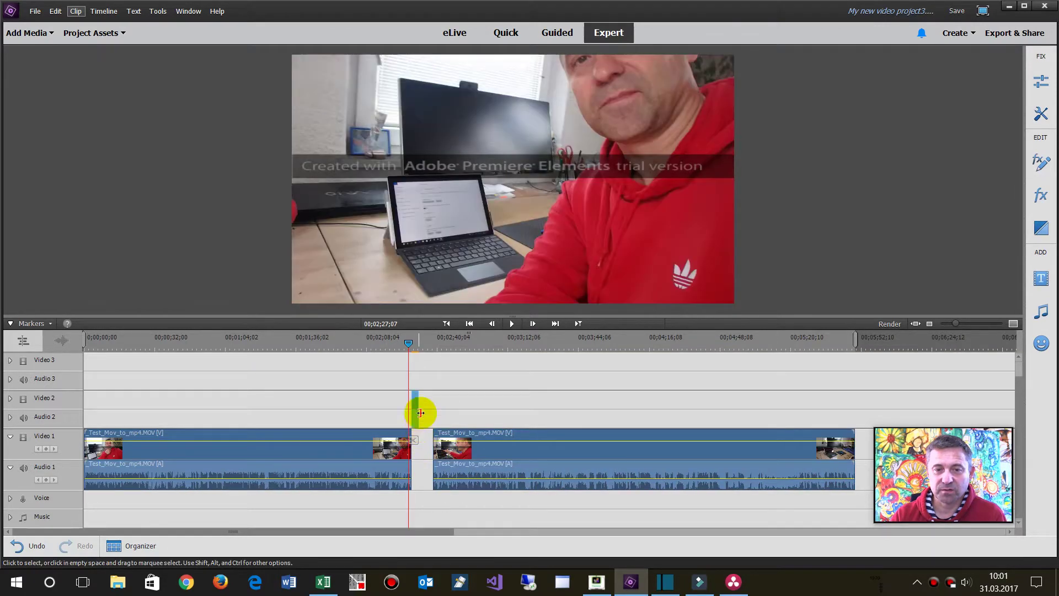
pyautogui.moveTo(418, 402)
pyautogui.mouseDown()
pyautogui.moveTo(439, 406)
pyautogui.moveTo(431, 414)
pyautogui.mouseUp()
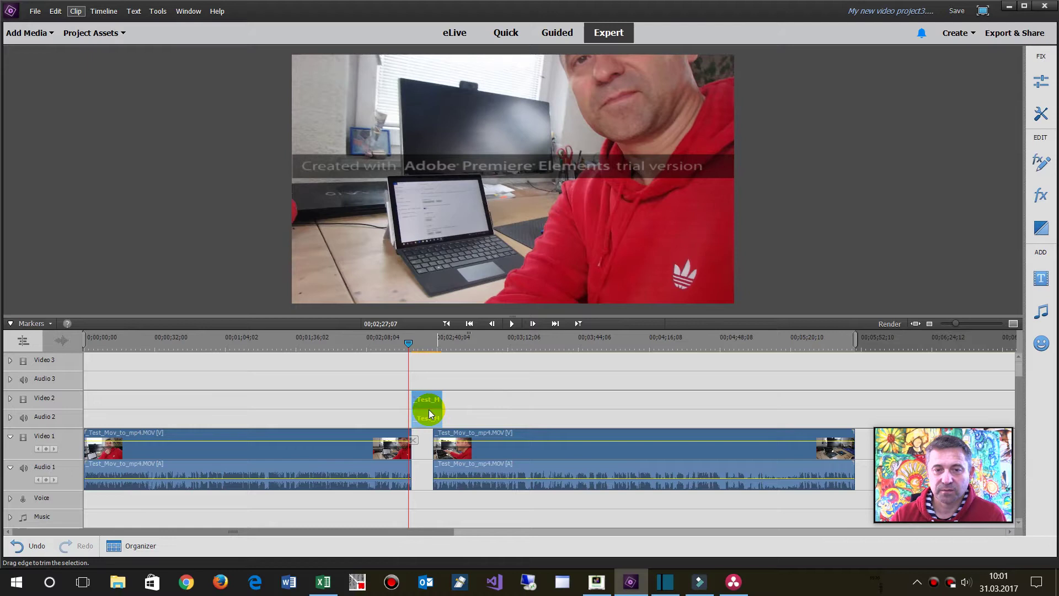
pyautogui.hotkey('ctrl', 's')
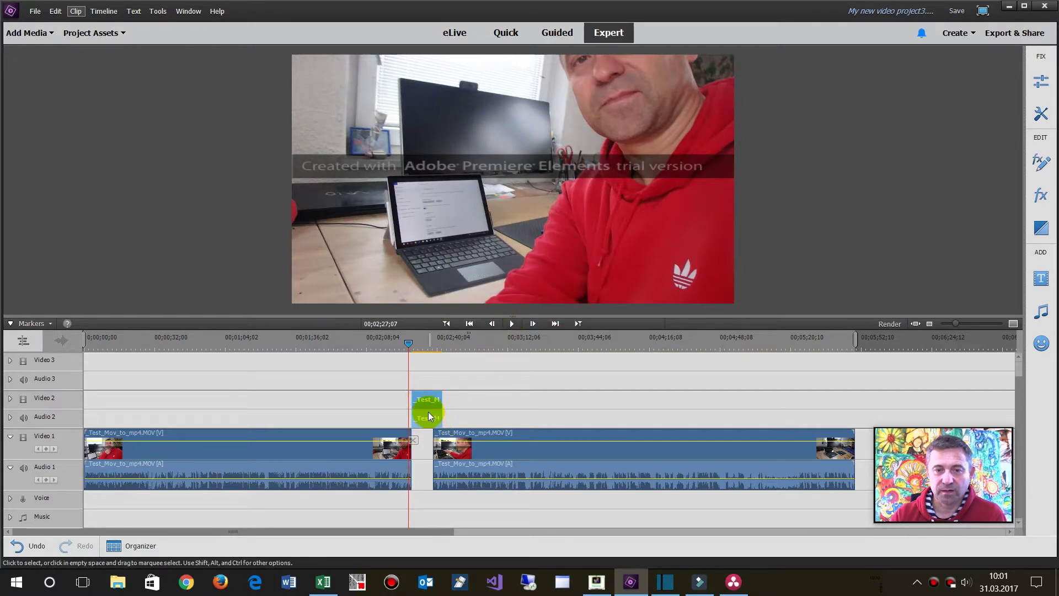
pyautogui.moveTo(425, 423)
pyautogui.mouseDown()
pyautogui.moveTo(422, 450)
pyautogui.moveTo(430, 441)
pyautogui.mouseUp()
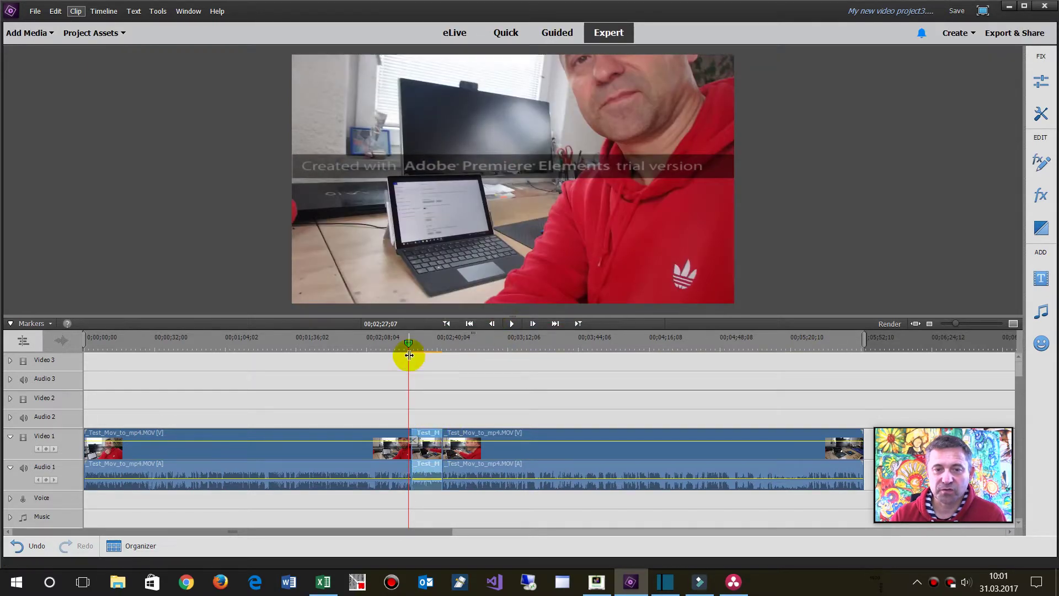
pyautogui.press('space')
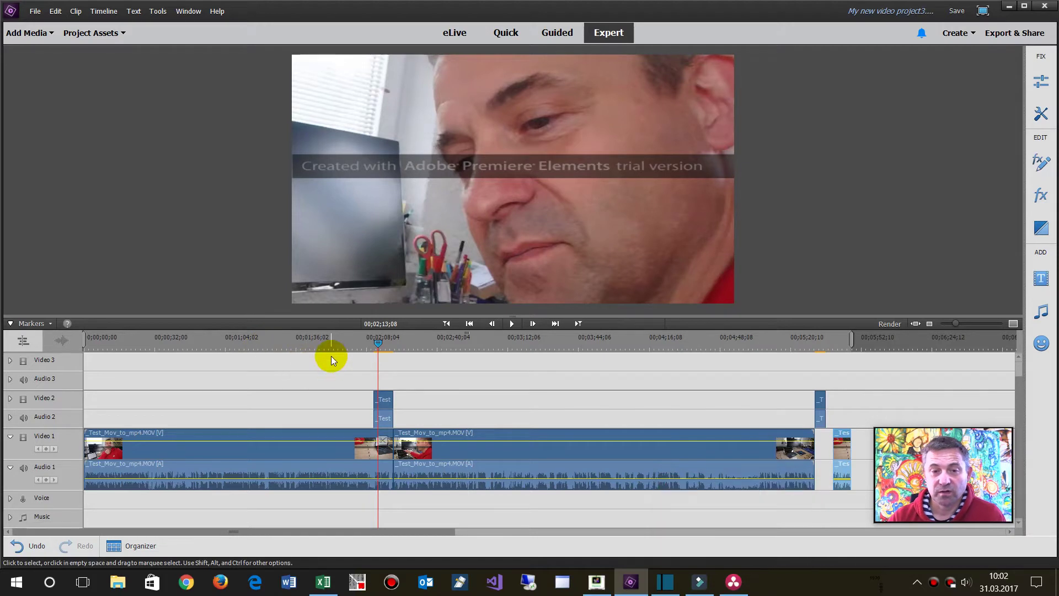
# Enlarge the preview area, and switch to the Excel workbook's Filmora sheet to review its pros, cons and price.
pyautogui.moveTo(338, 318)
pyautogui.mouseDown()
pyautogui.moveTo(331, 336)
pyautogui.moveTo(338, 310)
pyautogui.moveTo(340, 345)
pyautogui.moveTo(348, 333)
pyautogui.mouseUp()
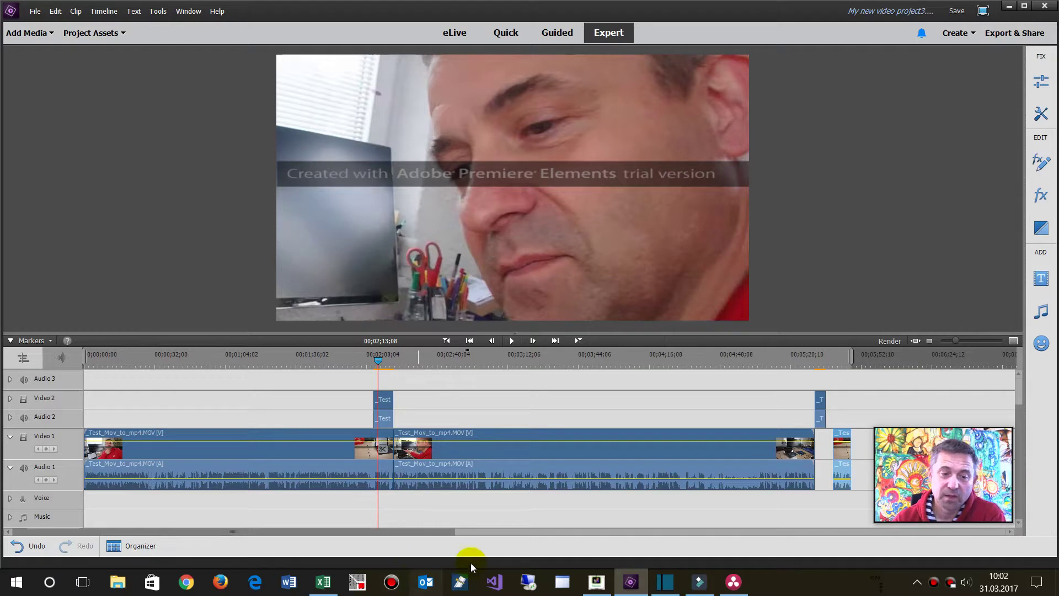
pyautogui.click(323, 581)
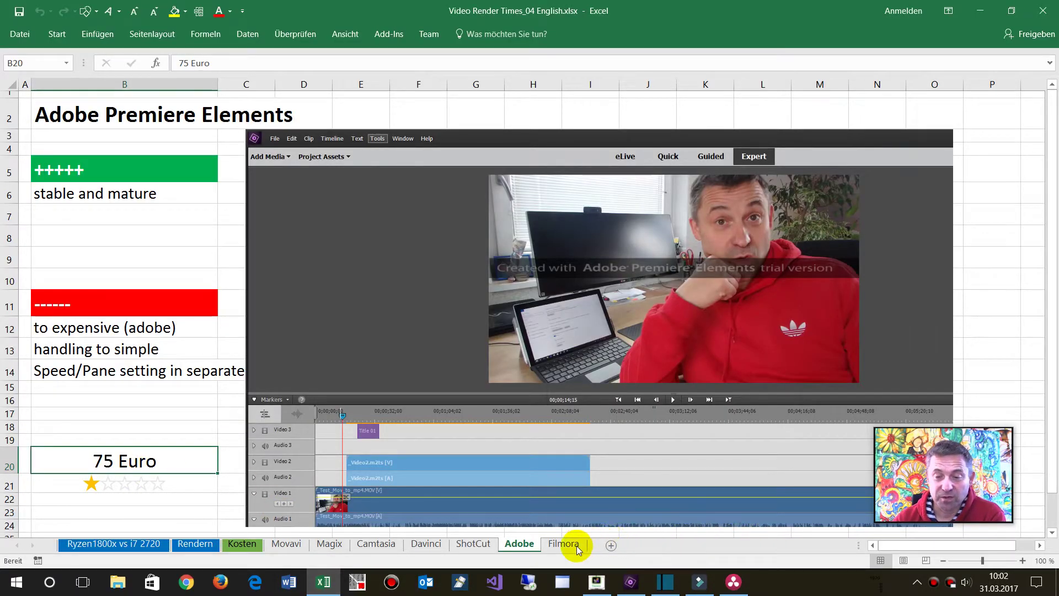
pyautogui.click(578, 549)
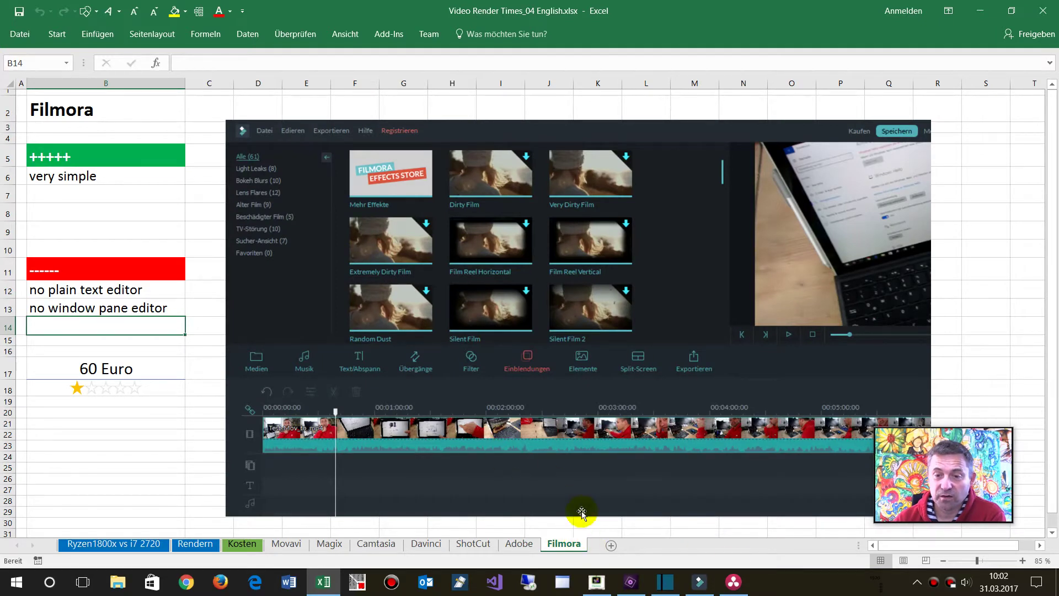
# Switch to Filmora, preview the _Test_Mov_to_mp4 clip and add it to the start of the video track.
pyautogui.click(699, 581)
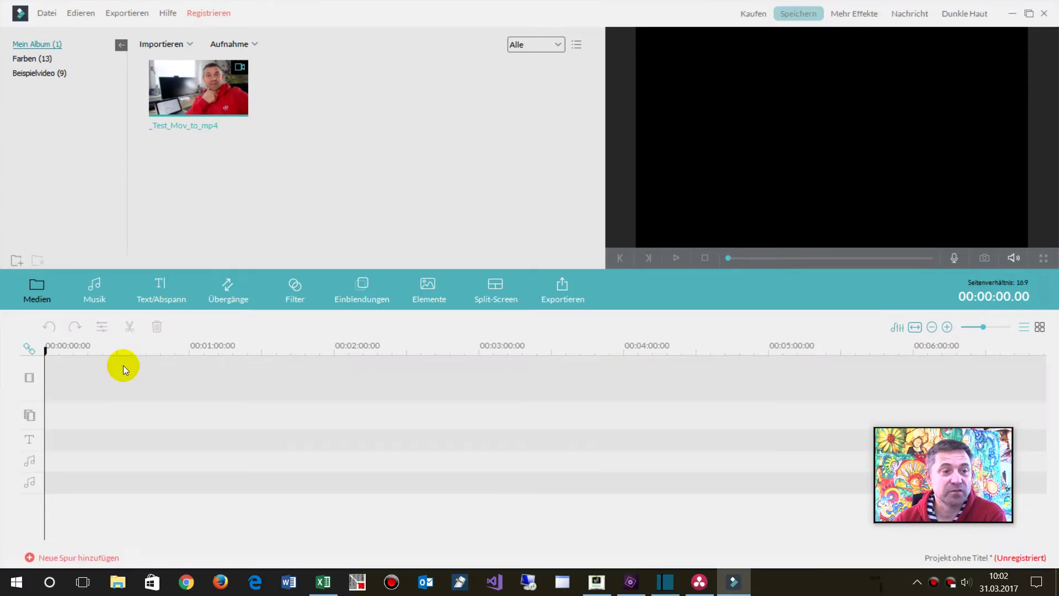
pyautogui.doubleClick(184, 108)
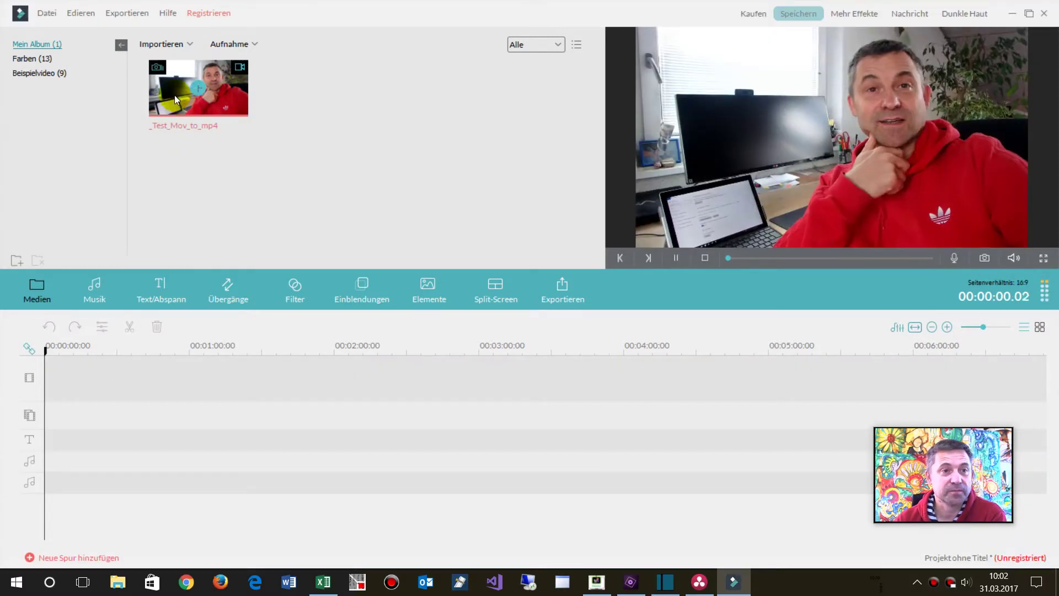
pyautogui.moveTo(175, 89); pyautogui.dragTo(127, 435)
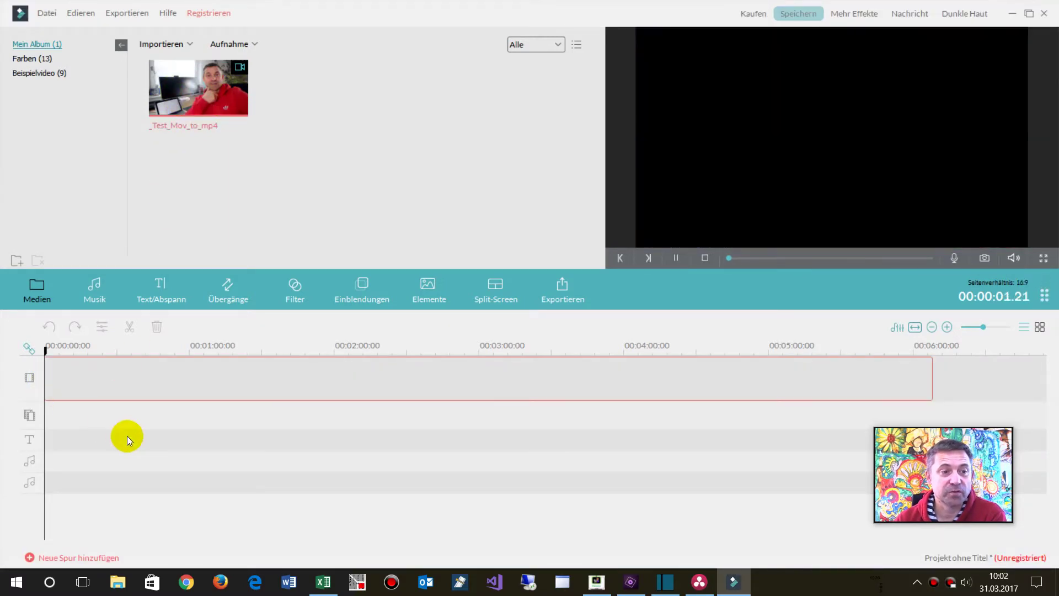
# Split the _Test_Mov_to_mp4 clip on the video track at 00:01:33.18 and at 00:01:54.14 to cut out a middle piece.
pyautogui.moveTo(232, 380); pyautogui.dragTo(215, 345)
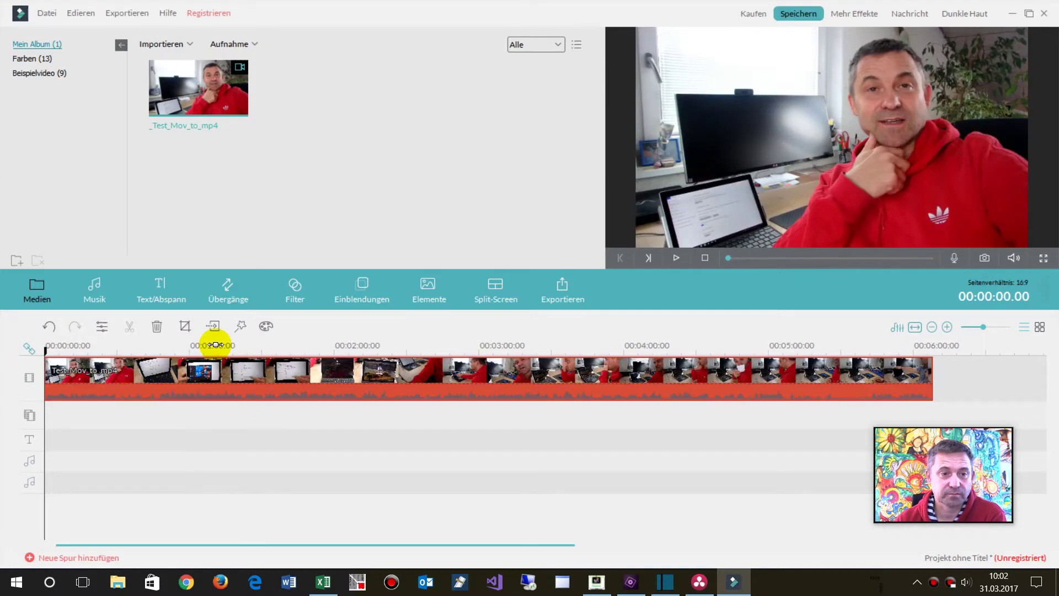
pyautogui.click(263, 345)
pyautogui.moveTo(264, 351); pyautogui.dragTo(270, 351)
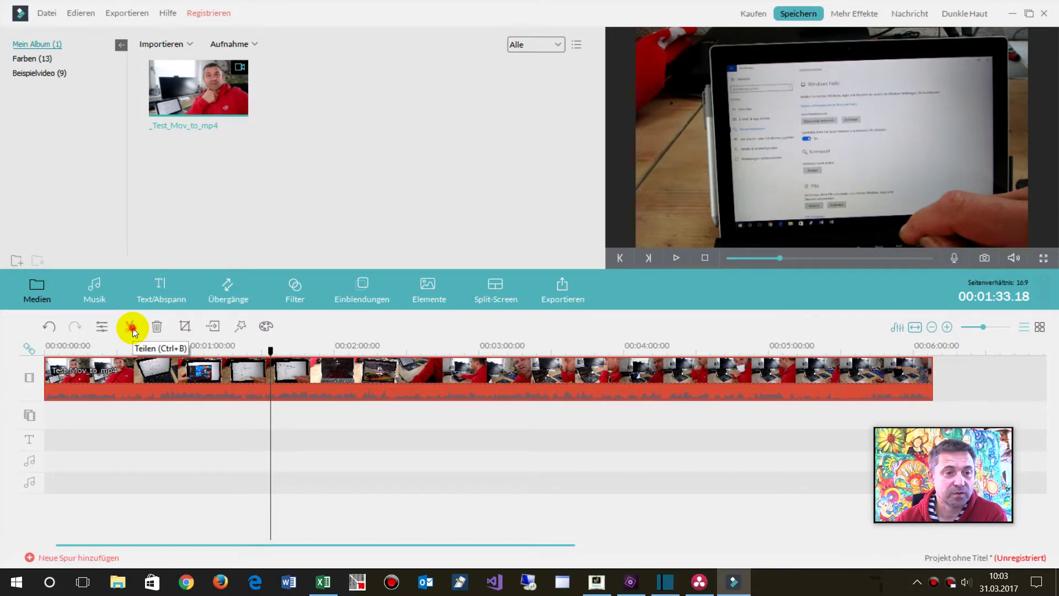
pyautogui.click(131, 327)
pyautogui.click(271, 350)
pyautogui.moveTo(272, 351); pyautogui.dragTo(320, 350)
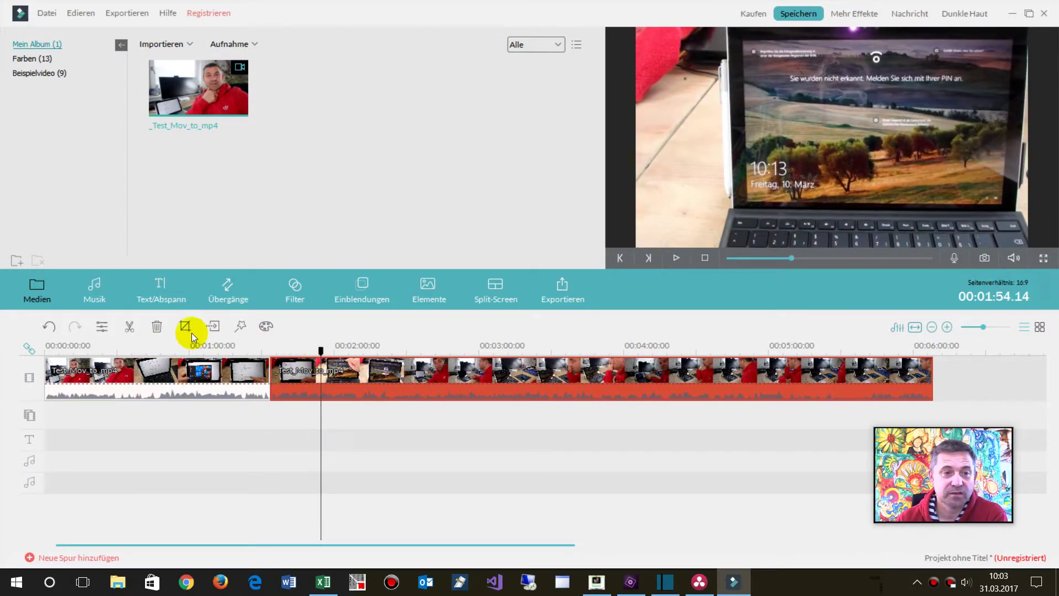
pyautogui.click(128, 326)
# Open the cut-out middle piece for editing and raise its playback speed well above normal.
pyautogui.click(286, 398)
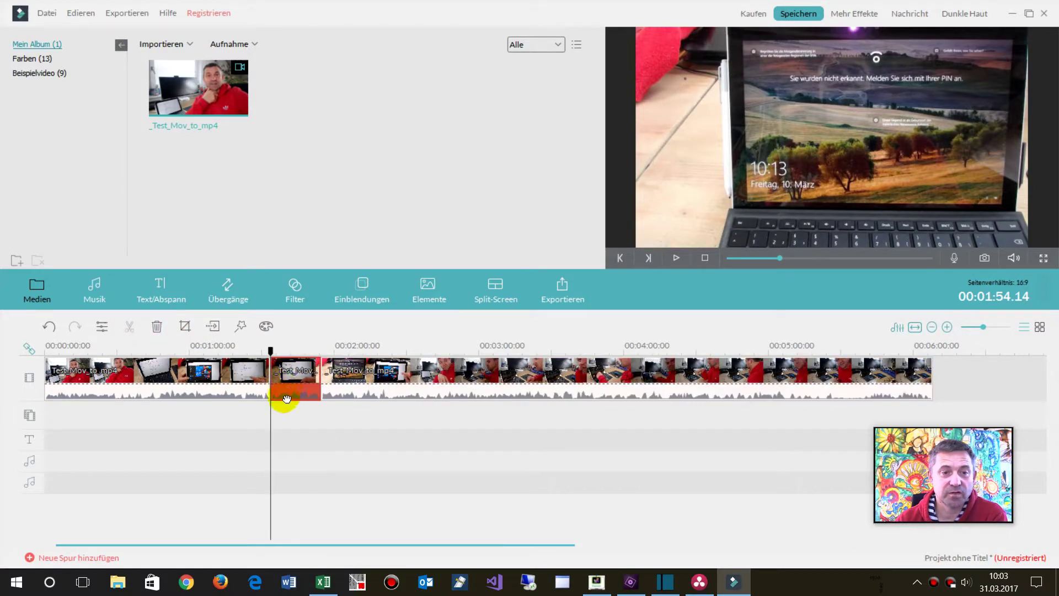
pyautogui.doubleClick(290, 393)
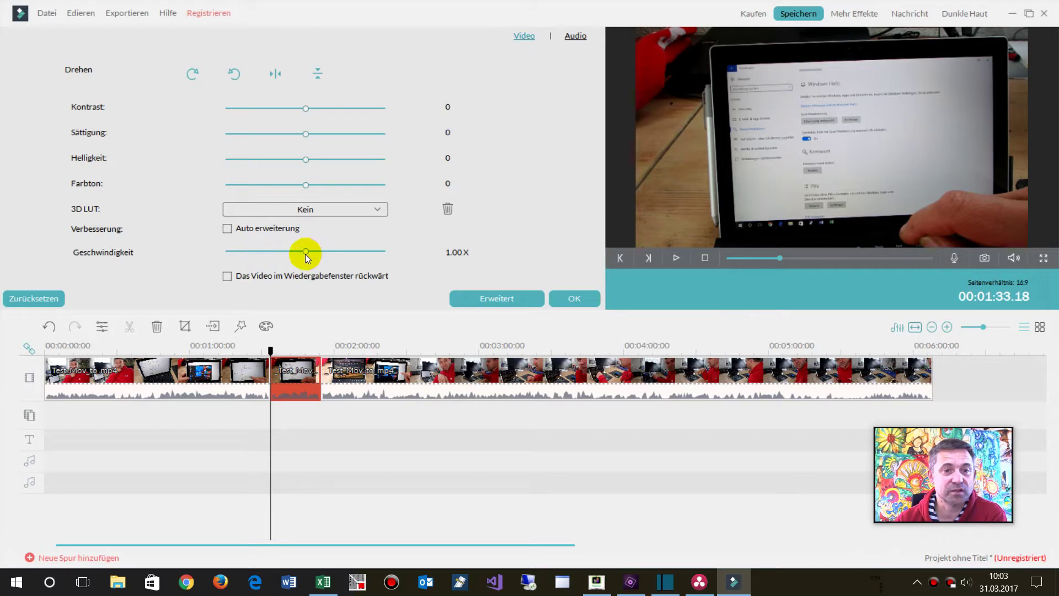
pyautogui.click(353, 251)
pyautogui.click(584, 304)
# Play back the timeline from 00:01:29.10 across the sped-up piece to check the result, and stop playback.
pyautogui.moveTo(271, 353); pyautogui.dragTo(261, 351)
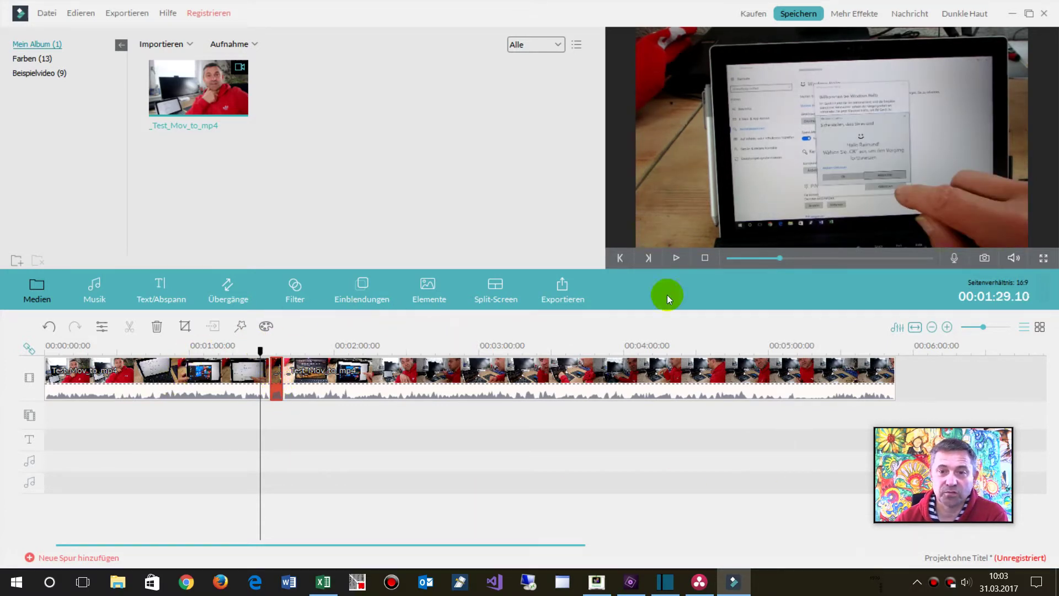
pyautogui.click(675, 257)
pyautogui.click(501, 322)
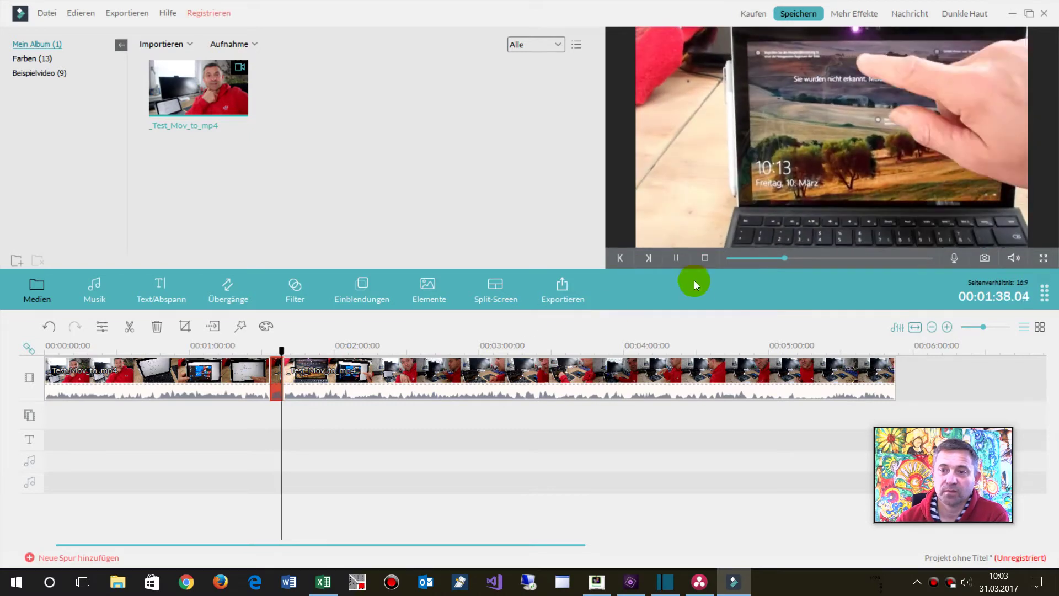
pyautogui.click(706, 260)
pyautogui.moveTo(296, 348); pyautogui.dragTo(415, 368)
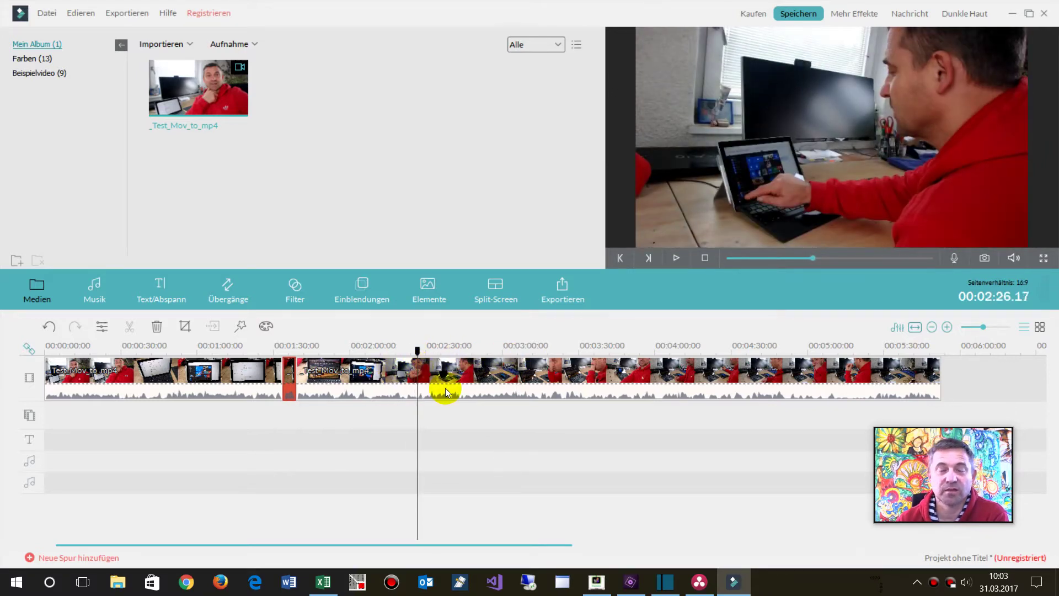
pyautogui.click(83, 14)
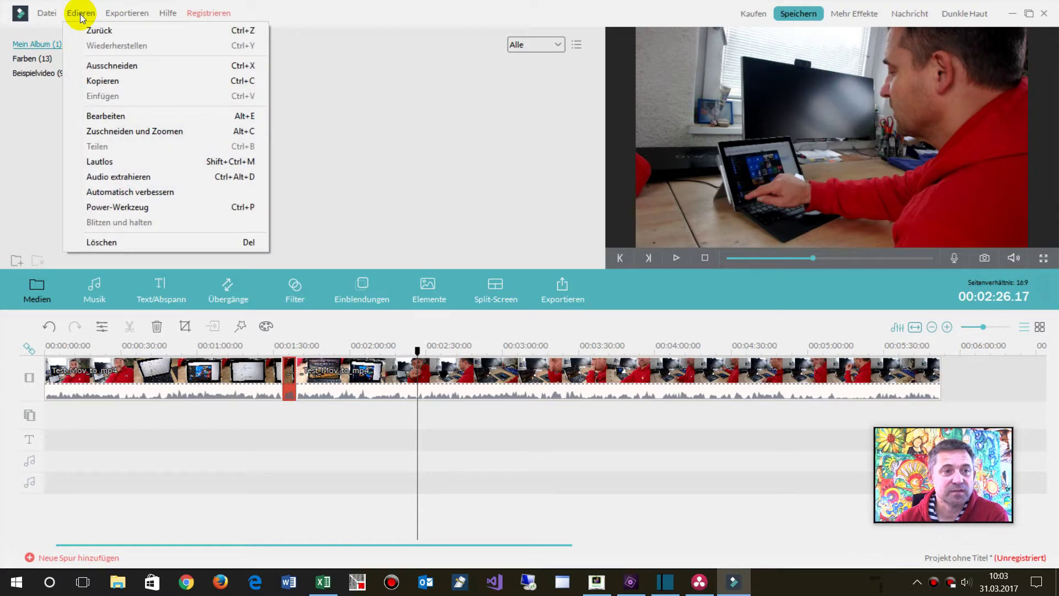
pyautogui.click(415, 430)
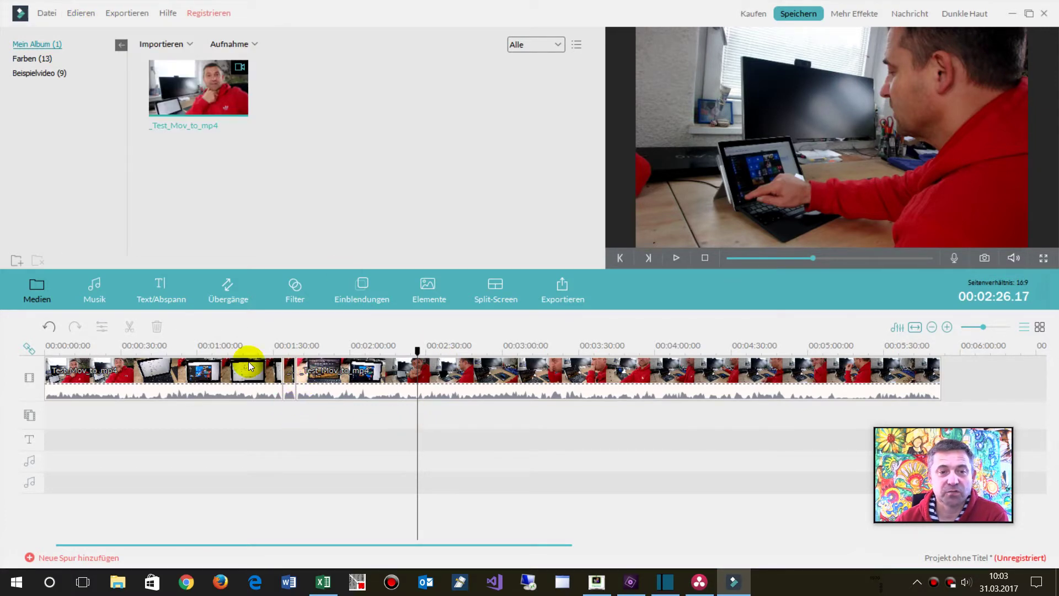
pyautogui.rightClick(53, 444)
pyautogui.click(90, 15)
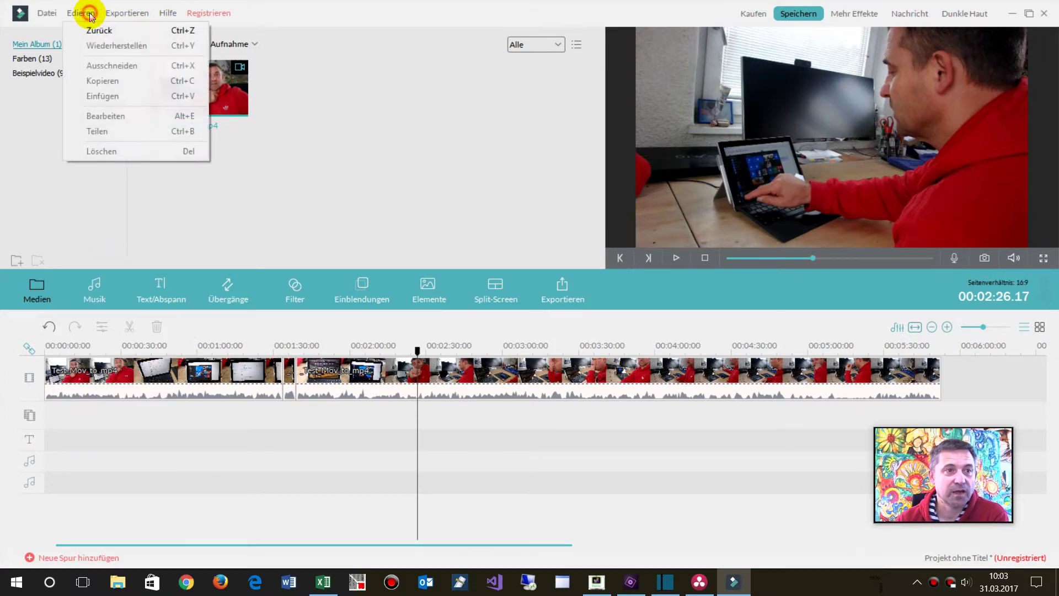
pyautogui.moveTo(118, 17)
pyautogui.moveTo(176, 17)
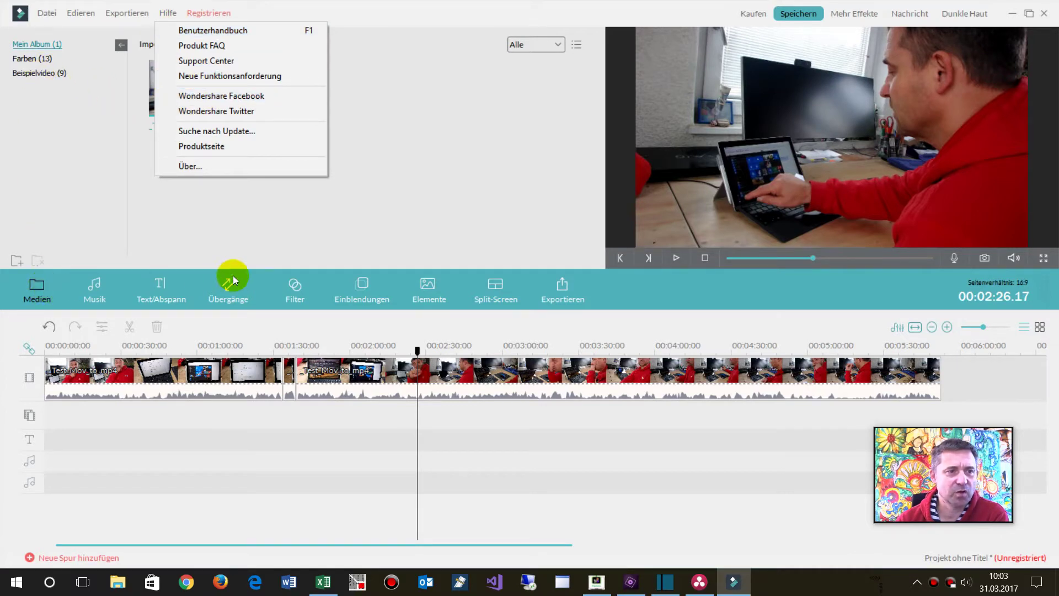
# Examine the title templates and the full collection of graphic elements, including badges, hand-drawn shapes, pets and emojis.
pyautogui.click(160, 291)
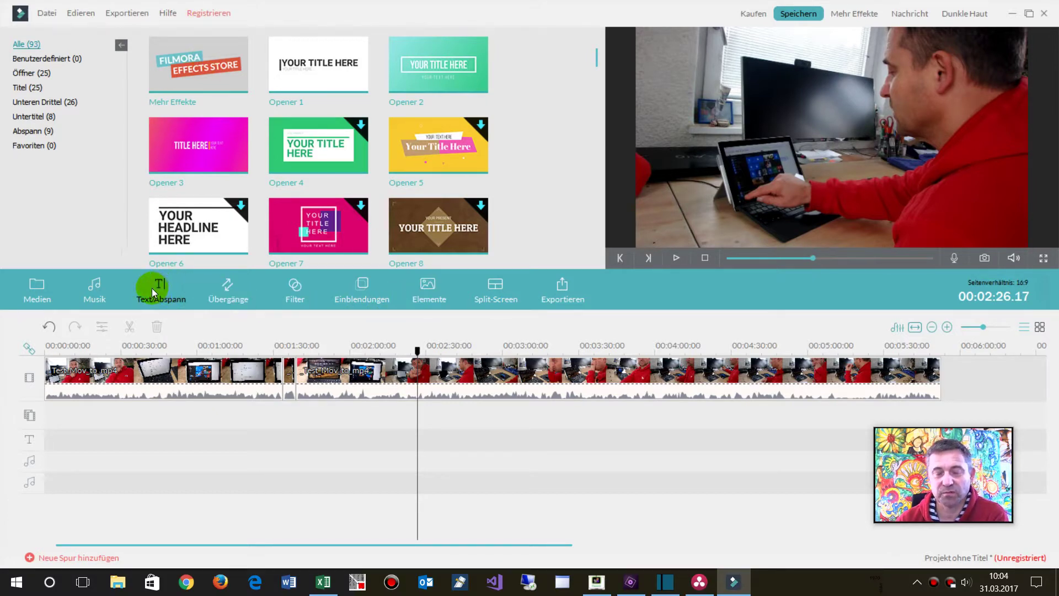
pyautogui.click(429, 292)
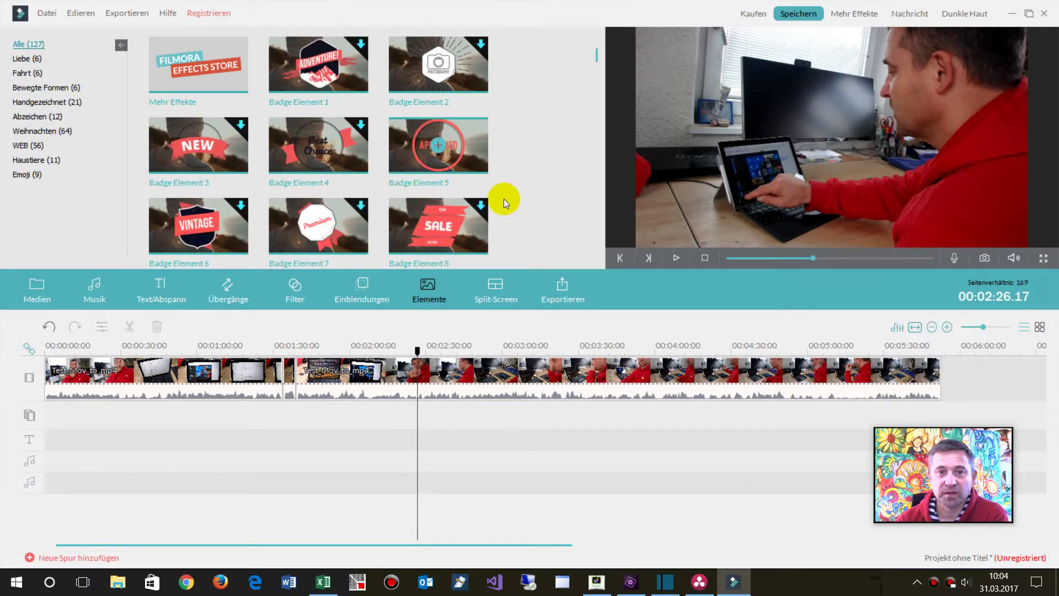
pyautogui.scroll(-5, 596, 66)
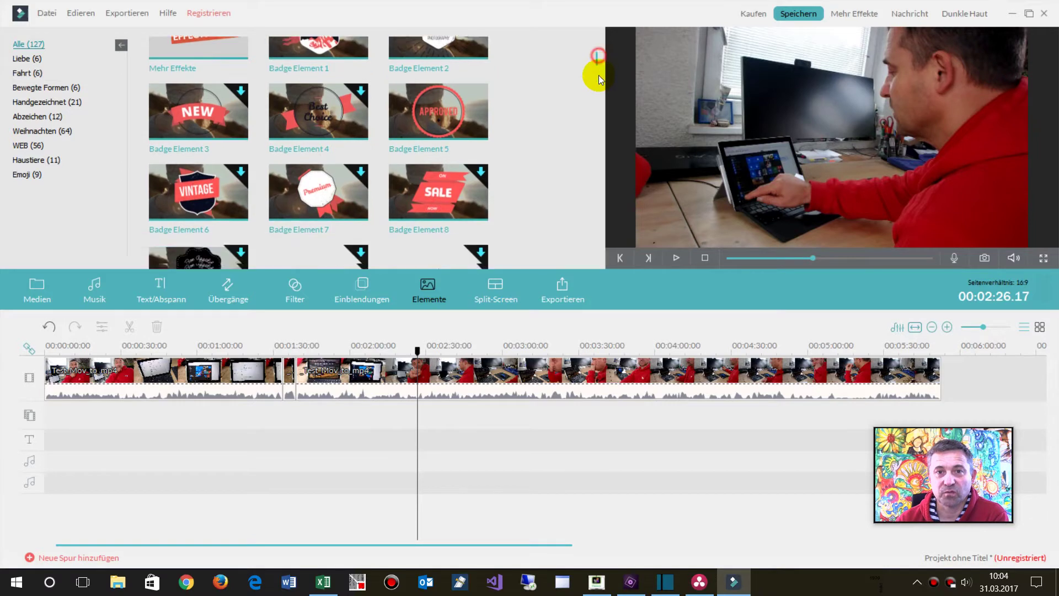
pyautogui.scroll(-4, 598, 92)
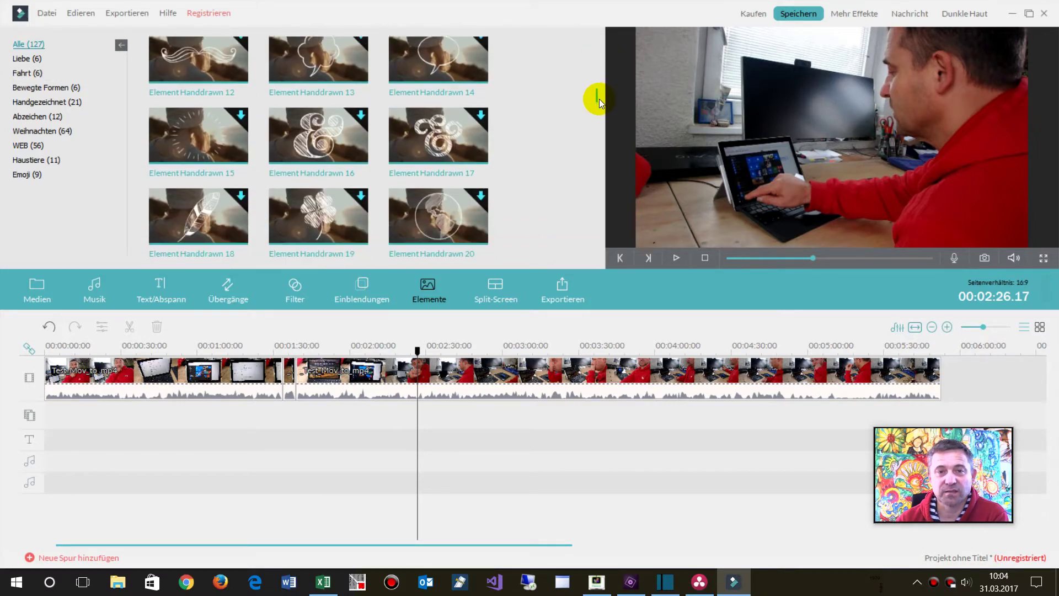
pyautogui.scroll(8, 600, 77)
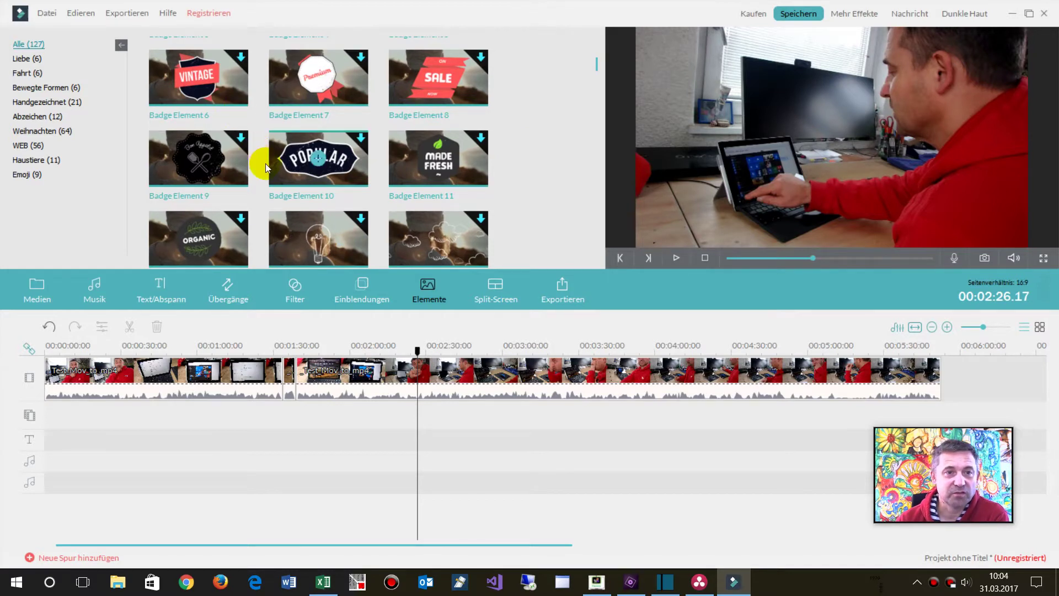
pyautogui.scroll(-3, 593, 189)
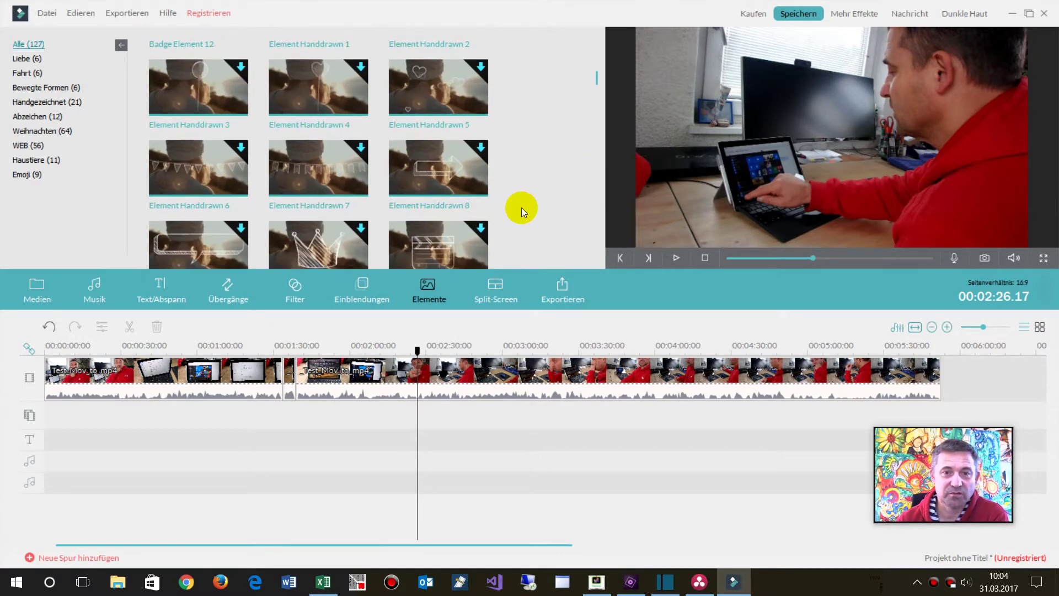
pyautogui.scroll(-10, 520, 207)
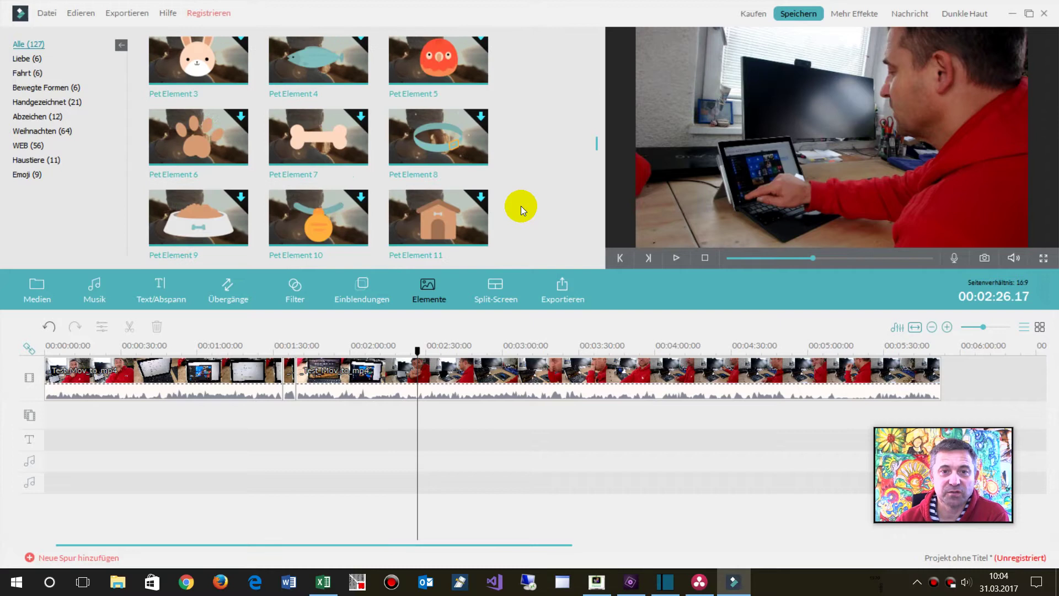
pyautogui.scroll(-5, 519, 204)
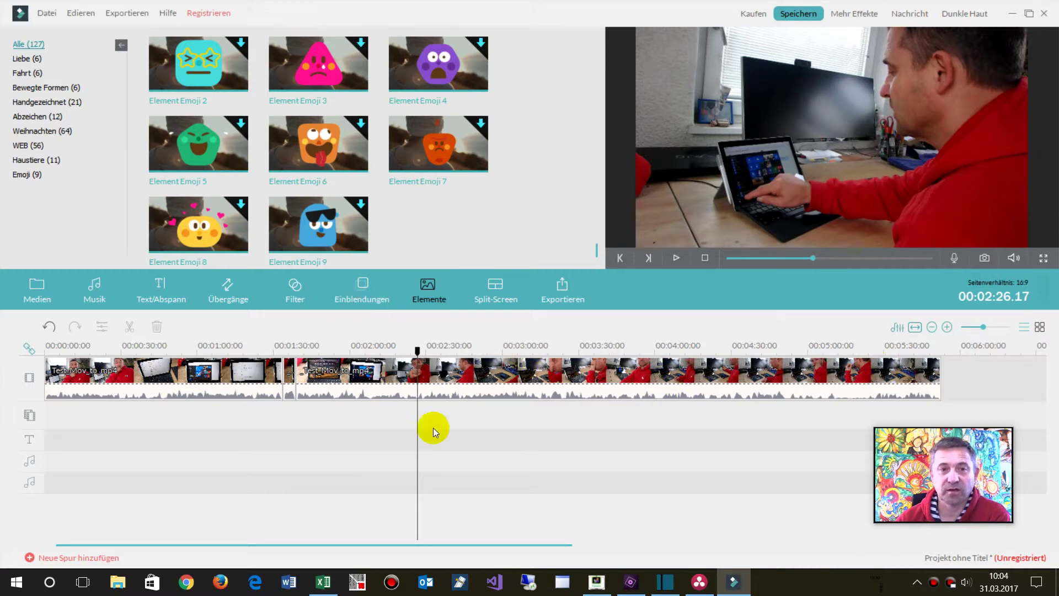
# Try to move the last clip piece on the video track and look for track options on the overlay track.
pyautogui.moveTo(388, 384); pyautogui.dragTo(342, 375)
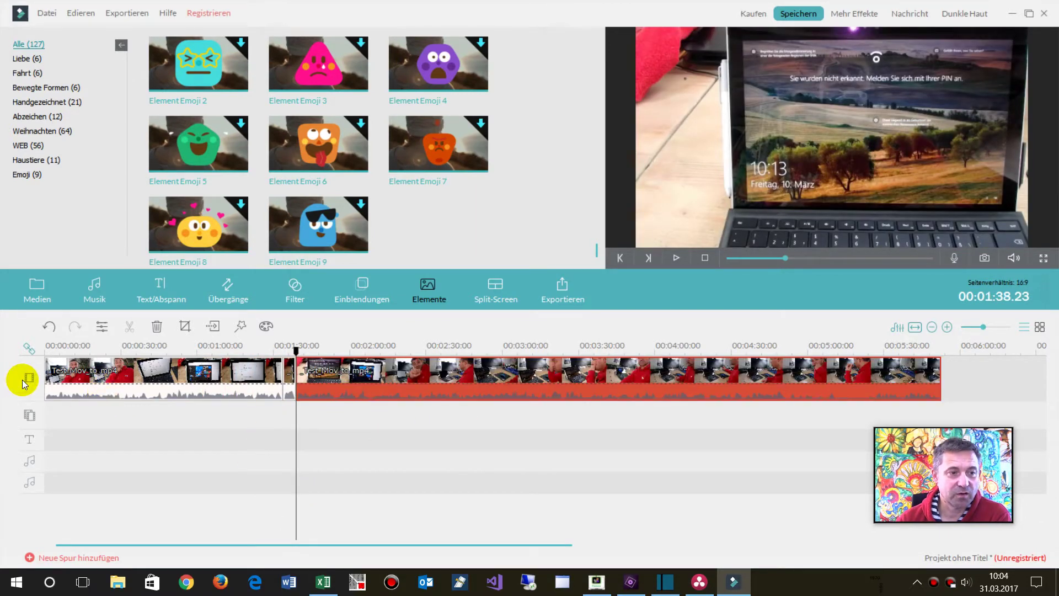
pyautogui.click(90, 420)
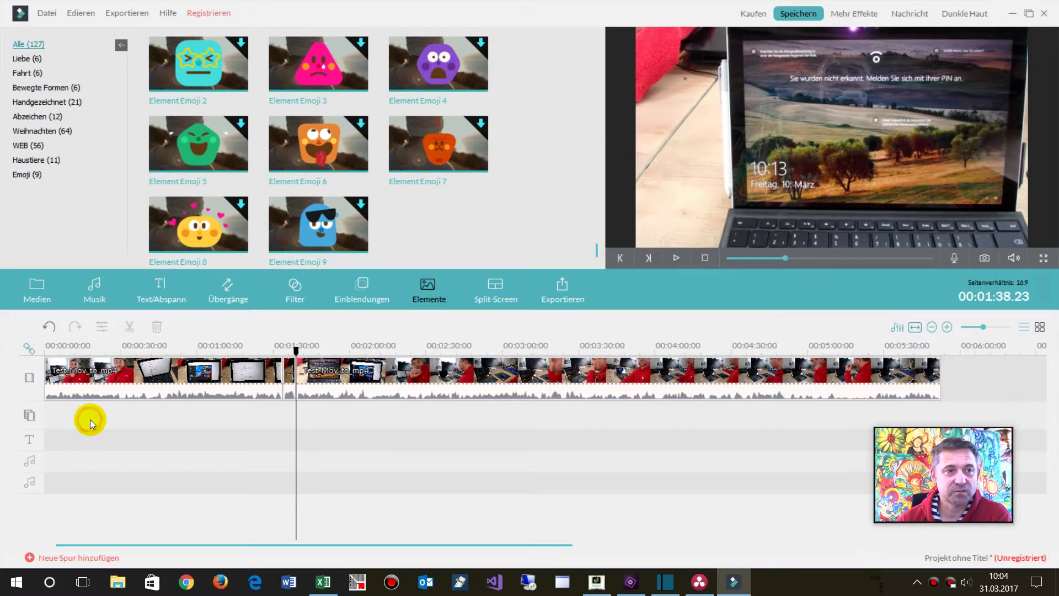
pyautogui.click(48, 12)
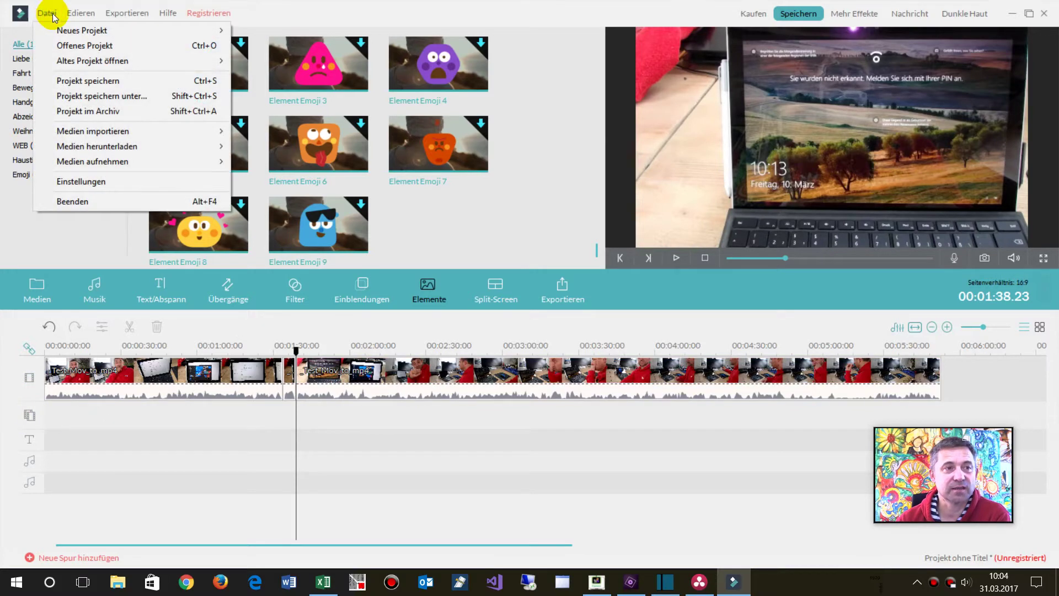
pyautogui.click(254, 421)
pyautogui.moveTo(349, 383); pyautogui.dragTo(272, 356)
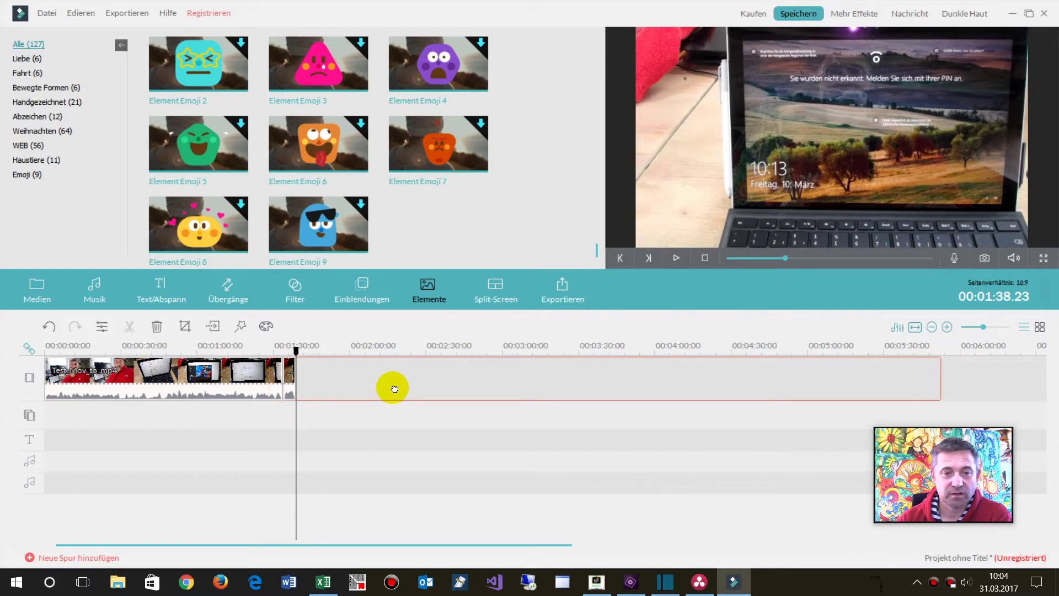
pyautogui.moveTo(395, 389); pyautogui.dragTo(393, 389)
pyautogui.rightClick(109, 417)
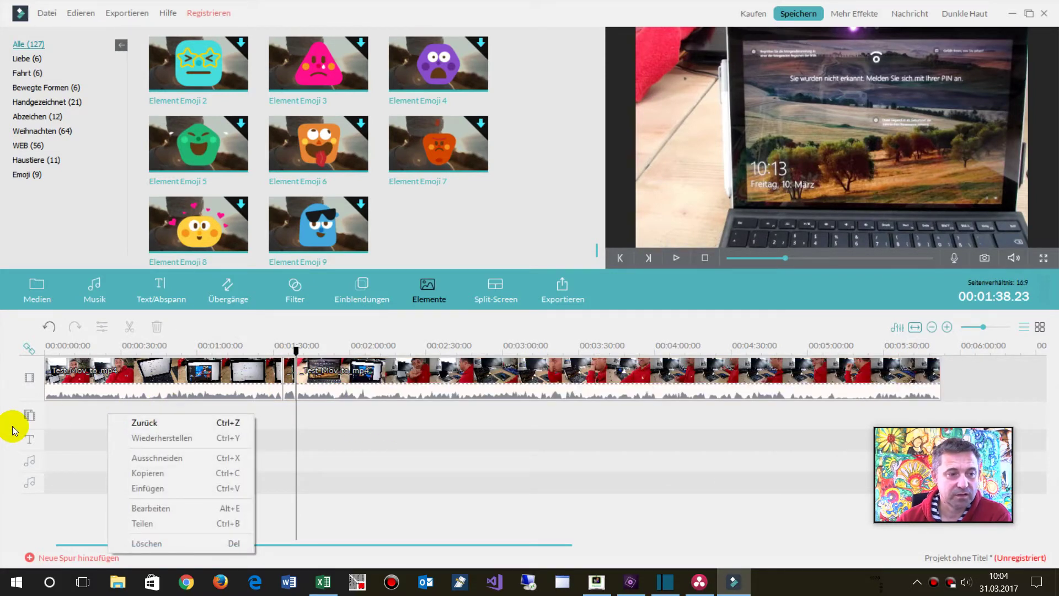
pyautogui.click(33, 418)
pyautogui.click(166, 417)
pyautogui.click(347, 381)
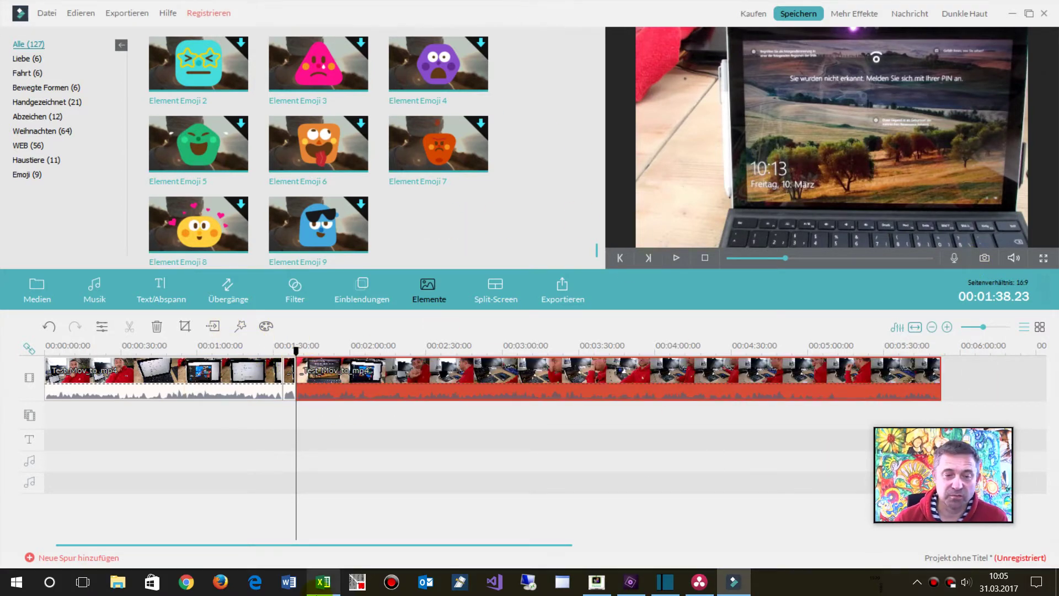
# Switch to the Excel workbook and review the Filmora, Adobe and ShotCut sheets' pros, cons and prices.
pyautogui.click(324, 582)
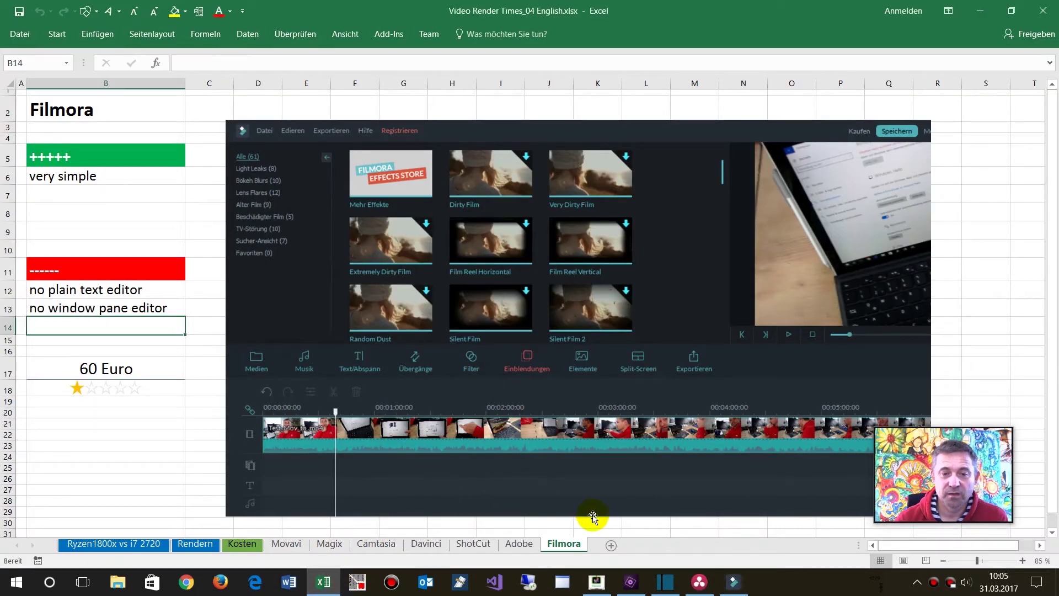
pyautogui.click(116, 374)
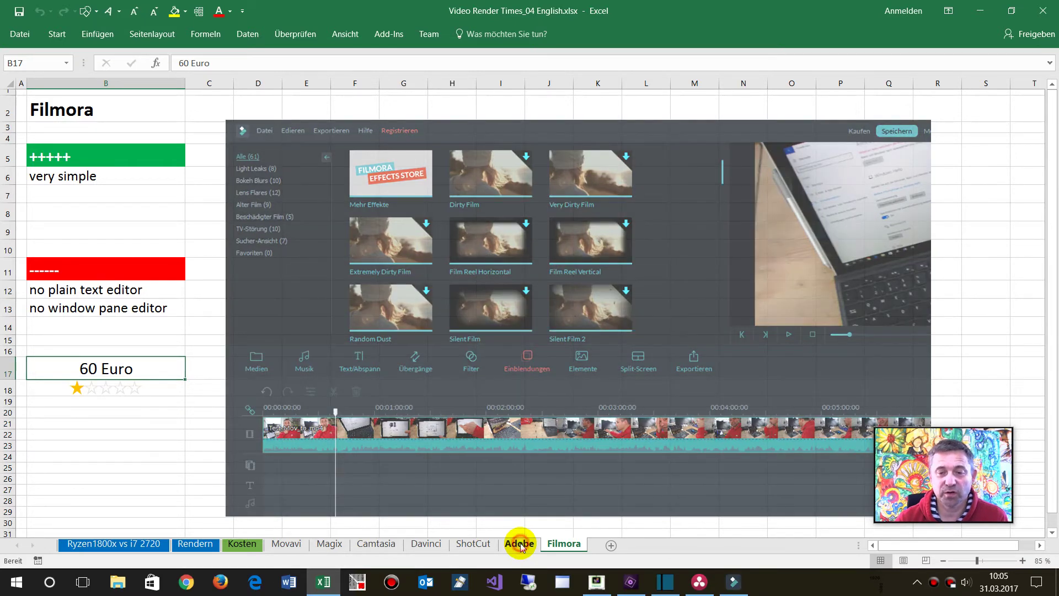
pyautogui.click(520, 543)
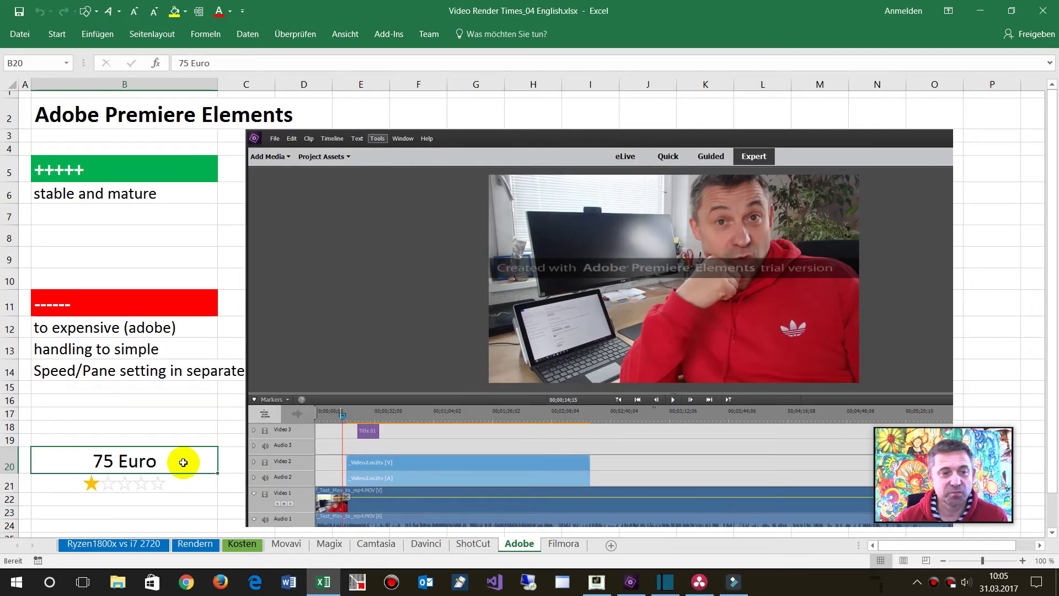
pyautogui.click(479, 545)
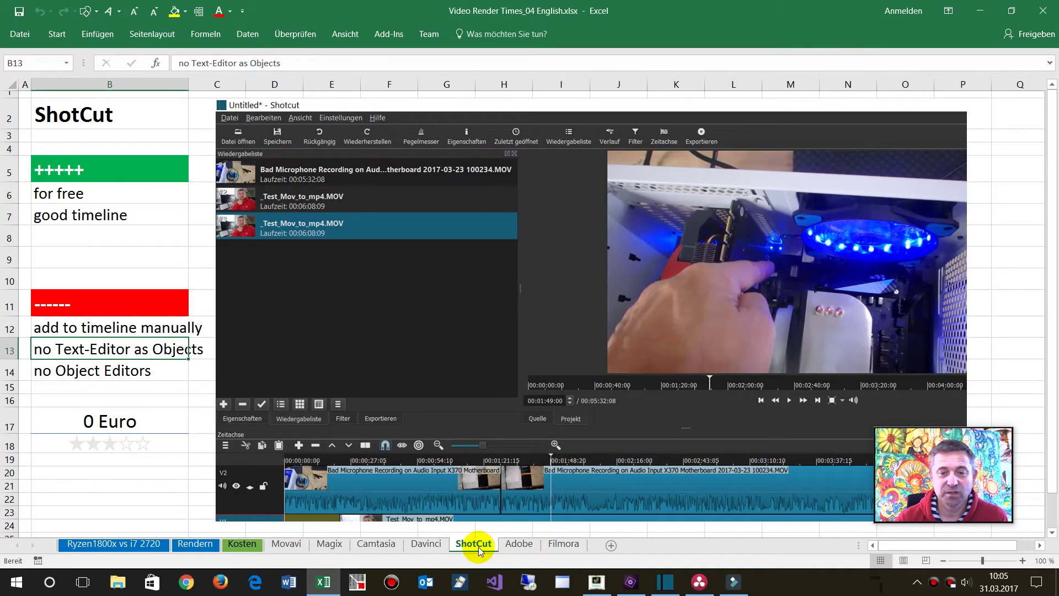
pyautogui.click(83, 367)
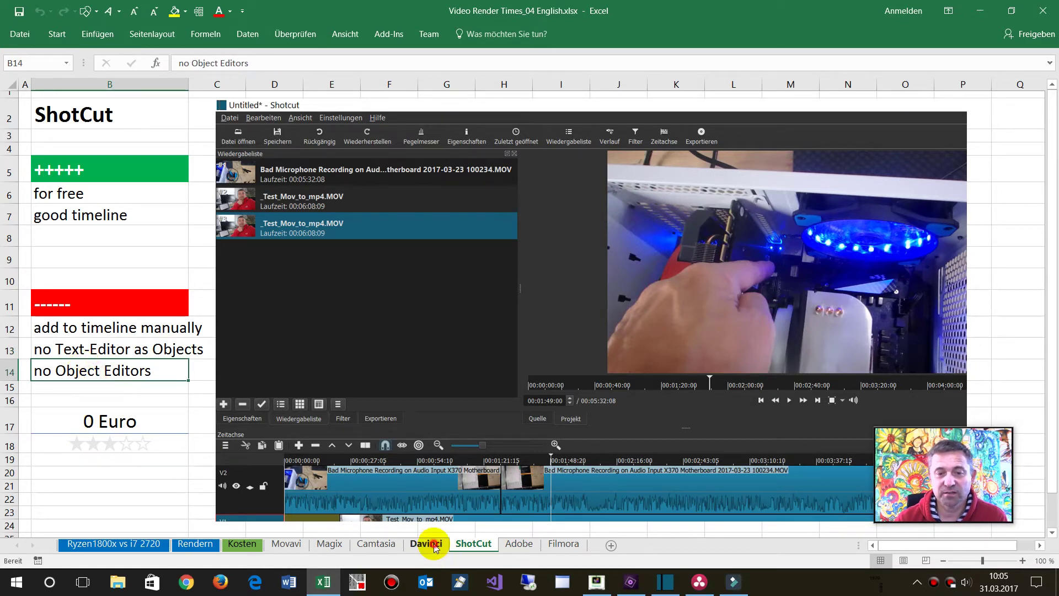
# Review the pros, cons and prices on the Davinci, Camtasia, Magix and Movavi sheets.
pyautogui.click(426, 543)
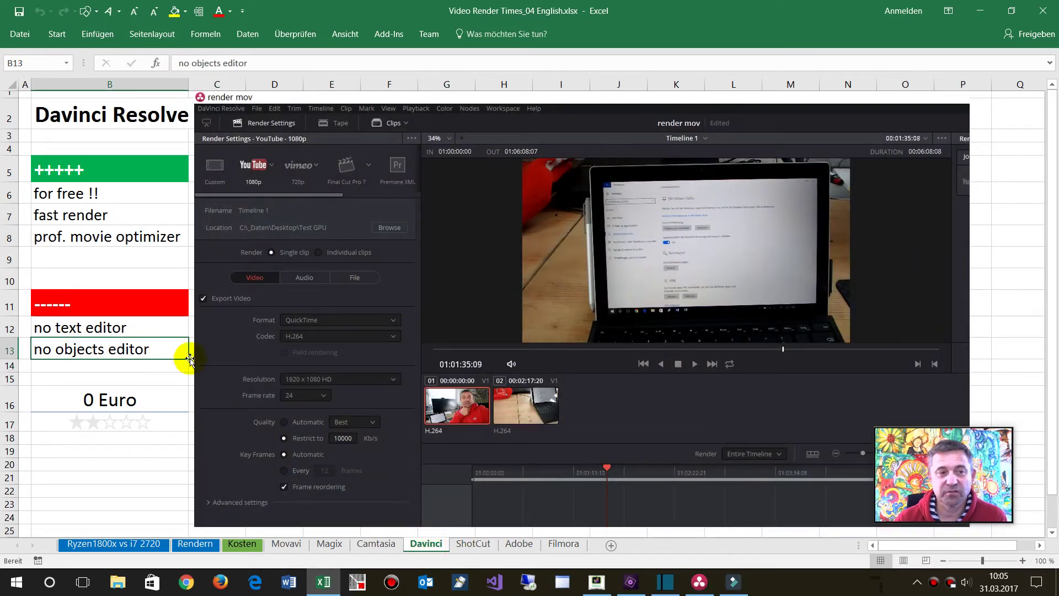
pyautogui.click(377, 545)
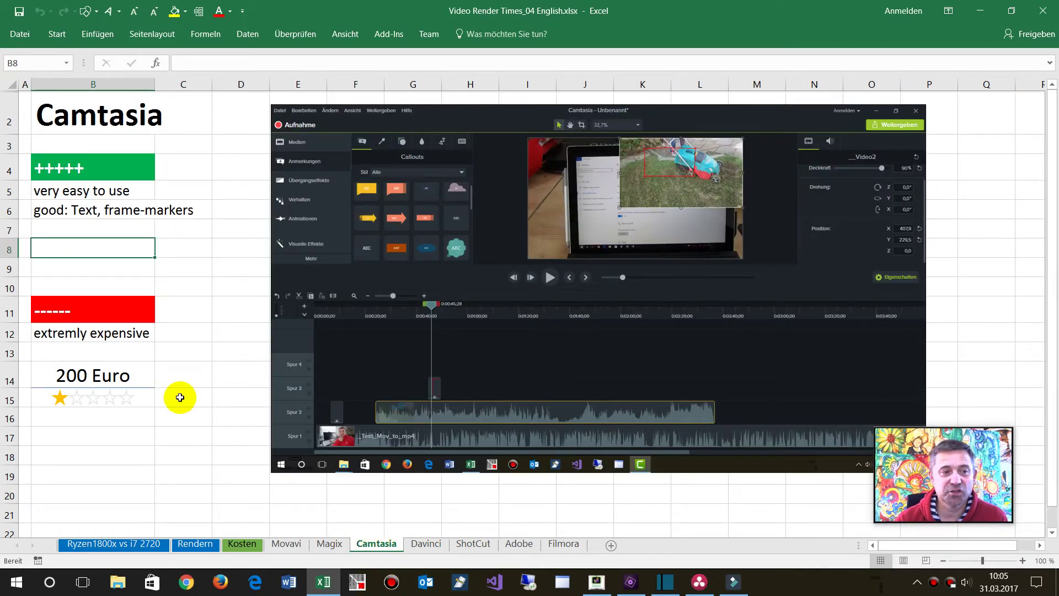
pyautogui.click(123, 379)
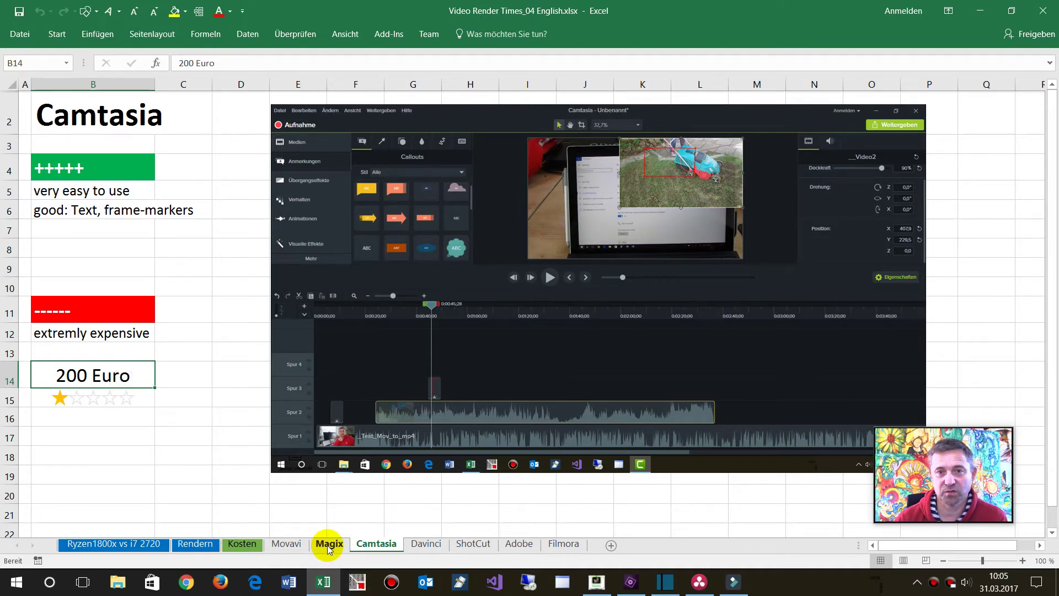
pyautogui.click(328, 545)
pyautogui.click(285, 545)
pyautogui.click(326, 545)
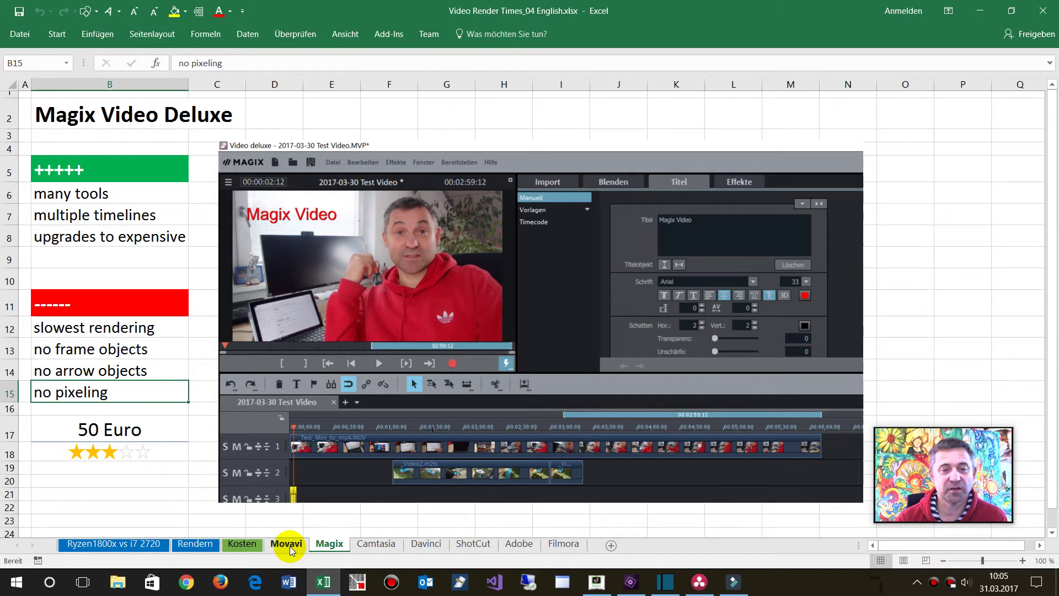
# Compare the Movavi and Magix sheets, examining their pros and cons and highlighting the price cell on each.
pyautogui.click(289, 546)
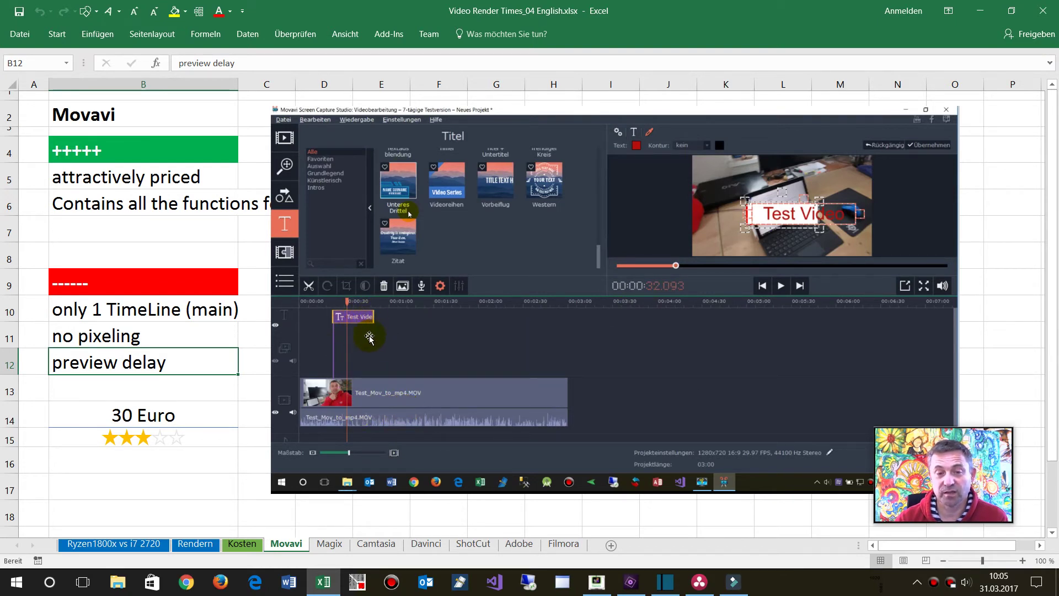
pyautogui.click(326, 543)
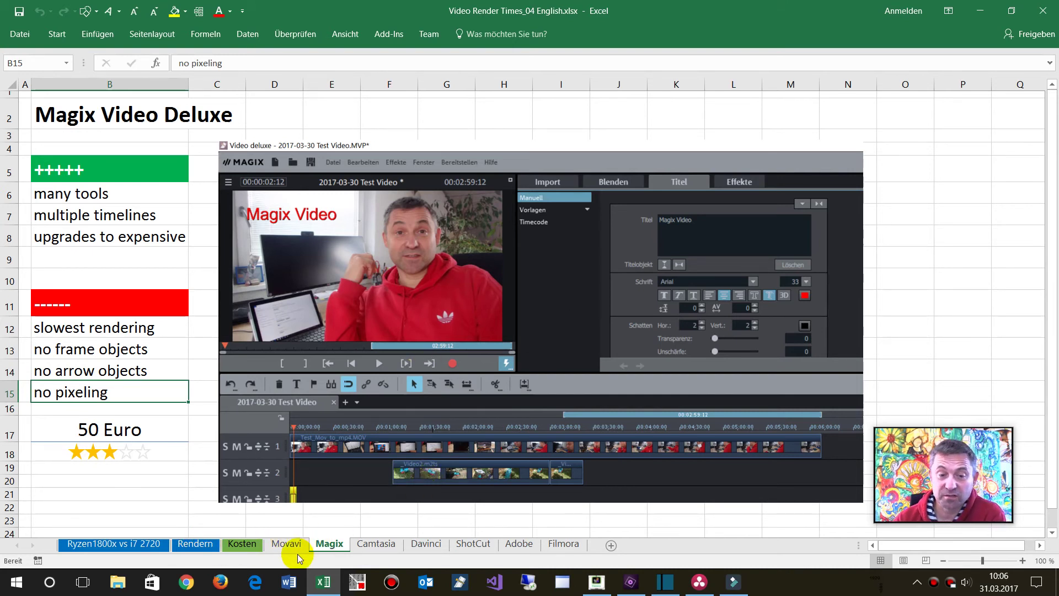
pyautogui.click(286, 545)
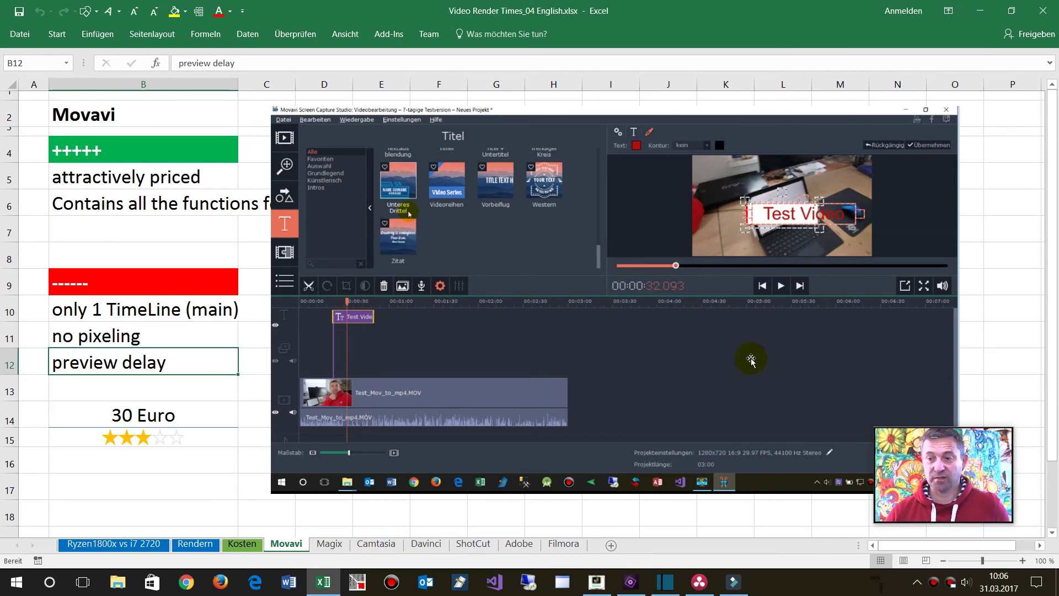
pyautogui.click(155, 415)
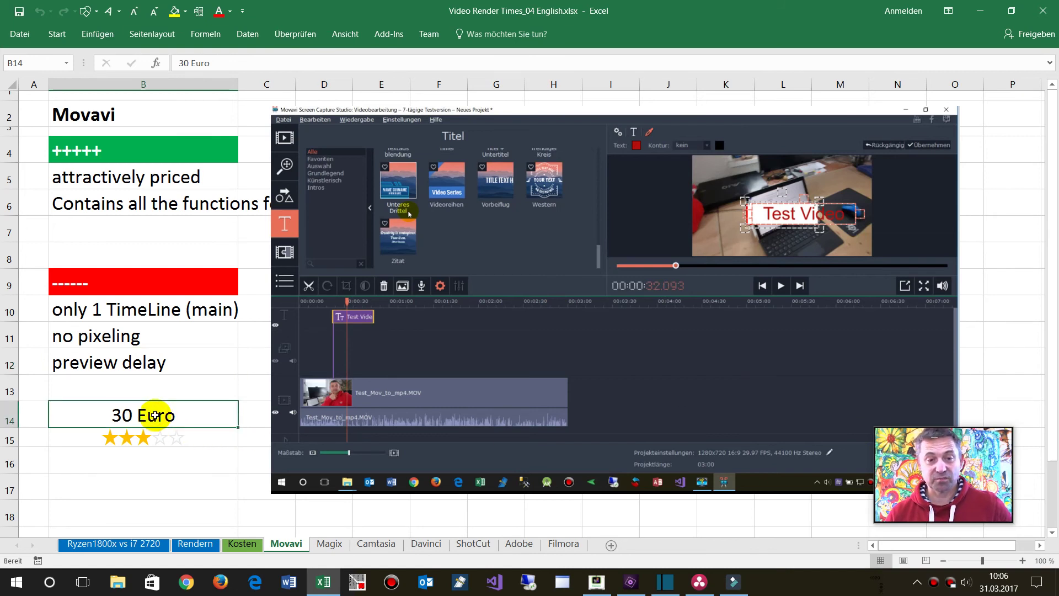
pyautogui.click(326, 543)
pyautogui.click(130, 421)
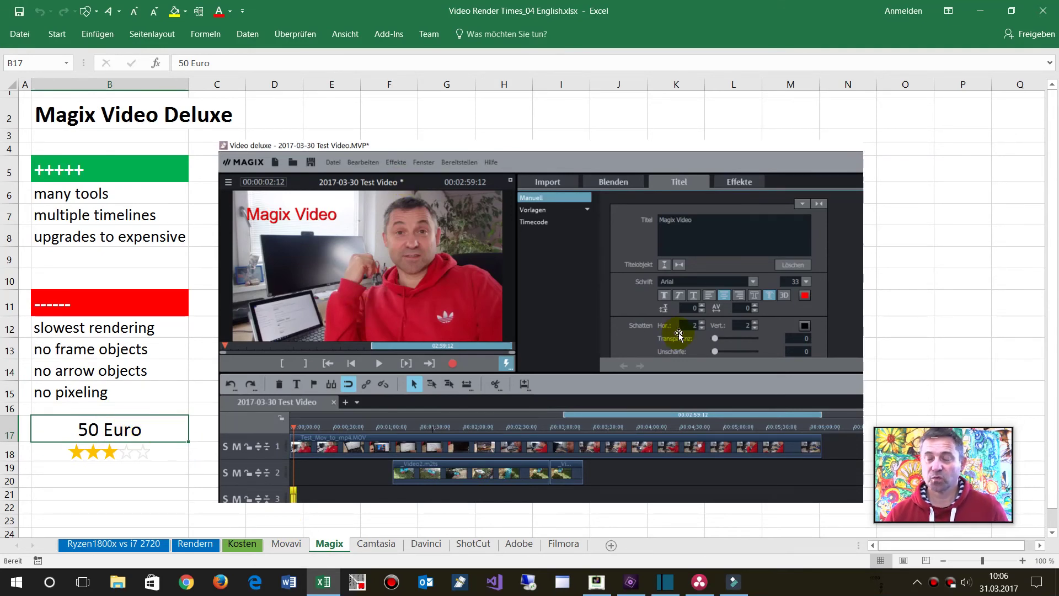
# Review the Kosten price overview and the Rendern render speed chart, highlighting the ShotCut 17 bar.
pyautogui.click(286, 544)
pyautogui.click(241, 545)
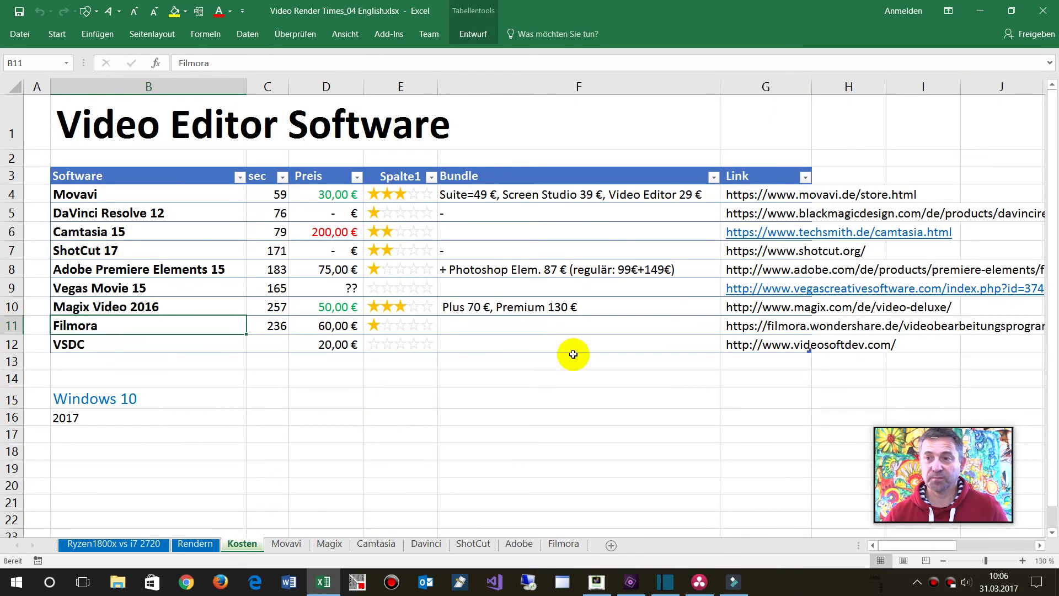
pyautogui.click(218, 545)
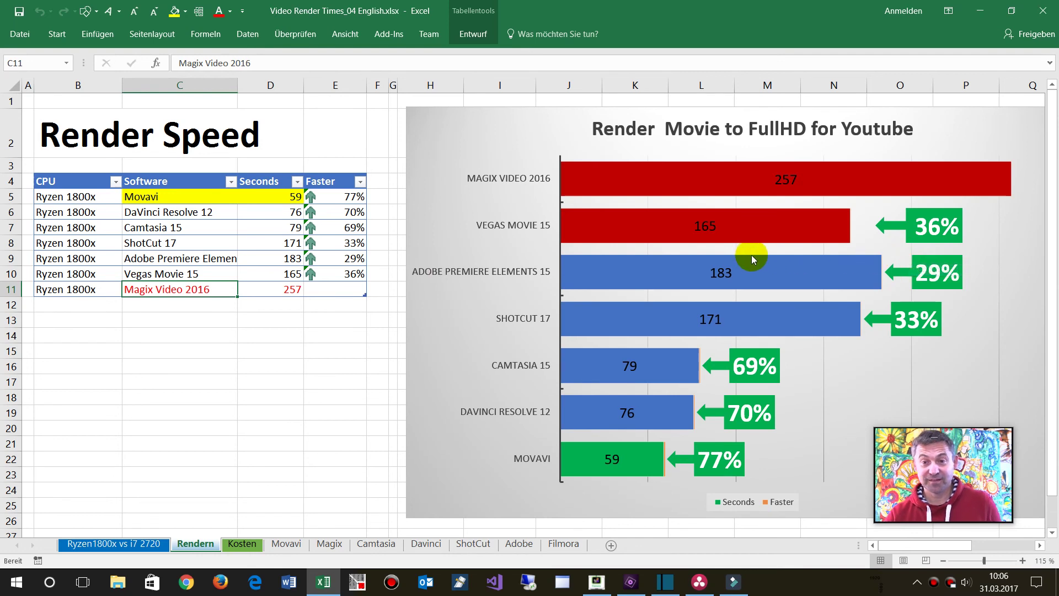
pyautogui.click(585, 376)
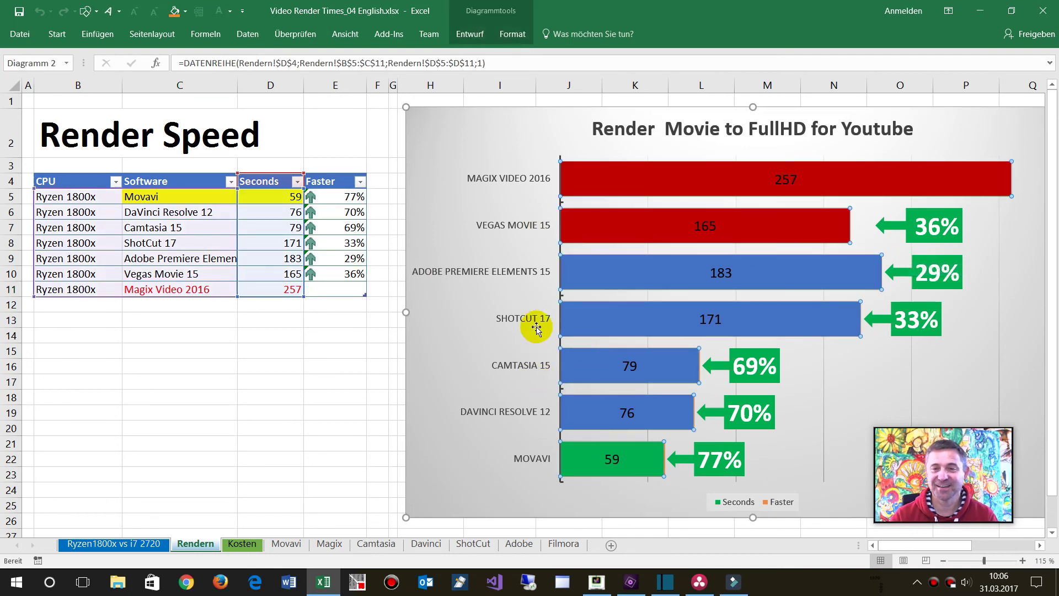
pyautogui.click(636, 318)
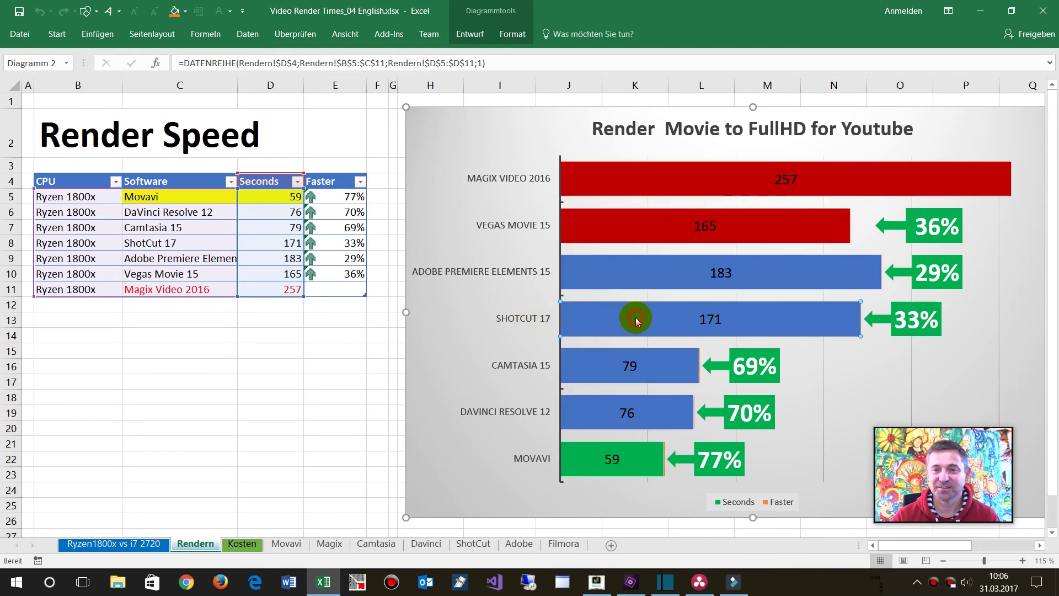